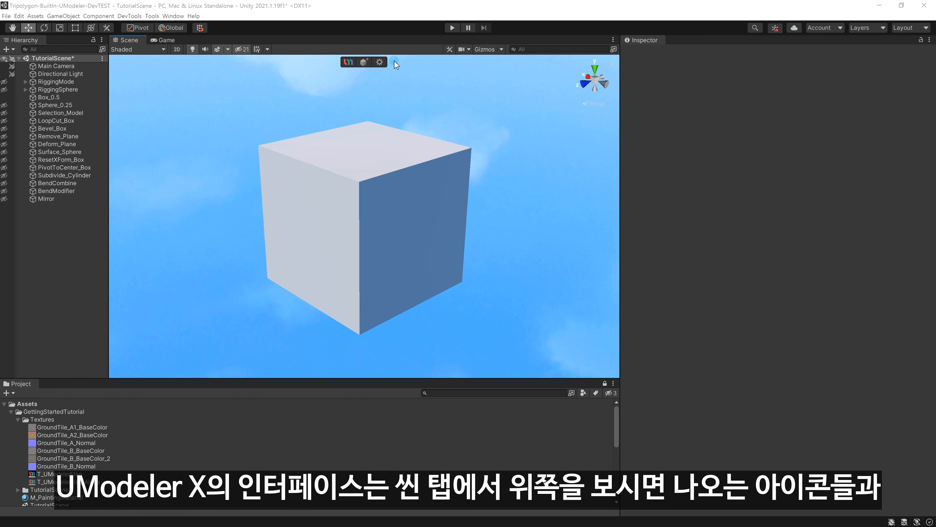
- Inspect the box's UModeler X tools and the product list in UModeler Hub, leaving the box deselected and the hub closed
click(393, 150)
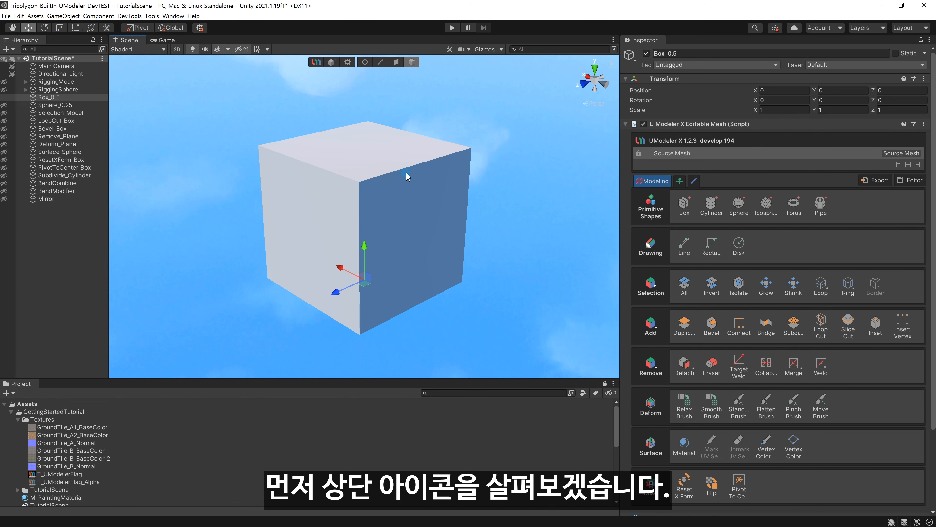
click(377, 101)
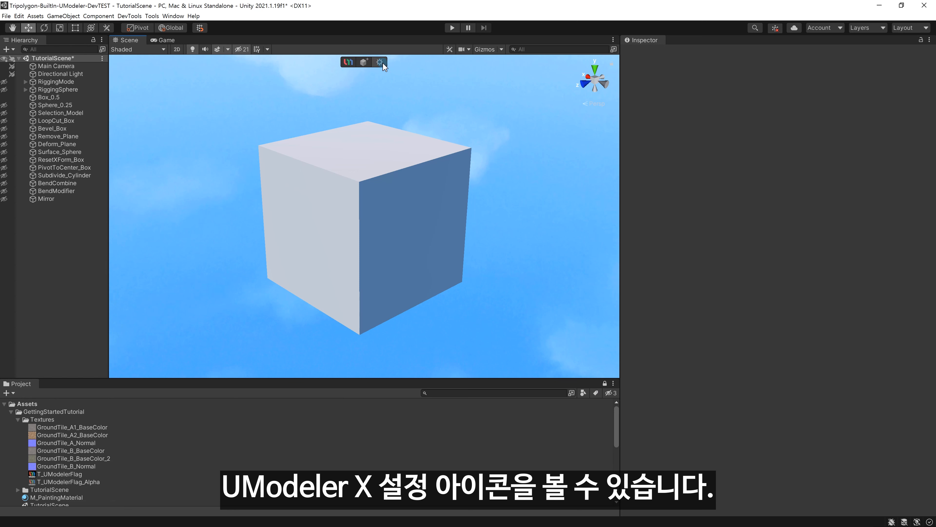
click(348, 61)
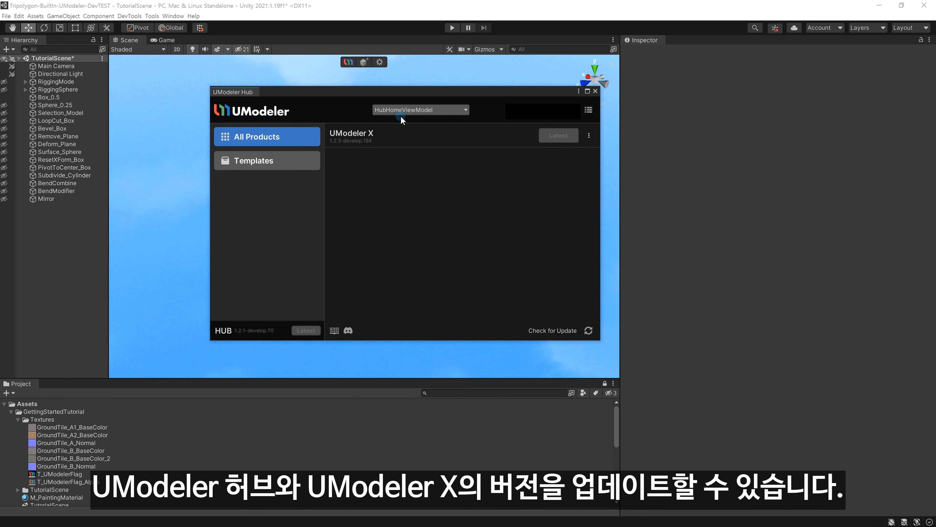
click(596, 91)
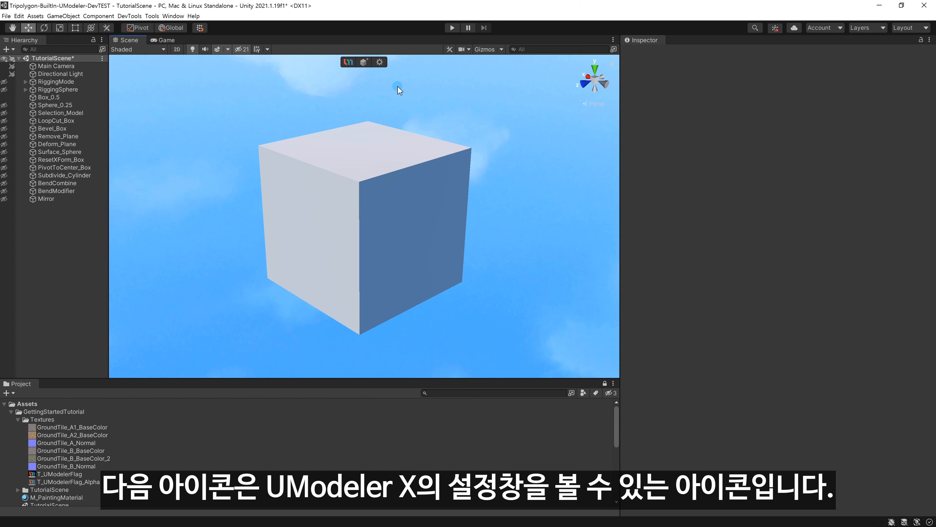
- Review the UModeler X preferences from the Material settings down to the Painting 2D settings, and close them
click(378, 62)
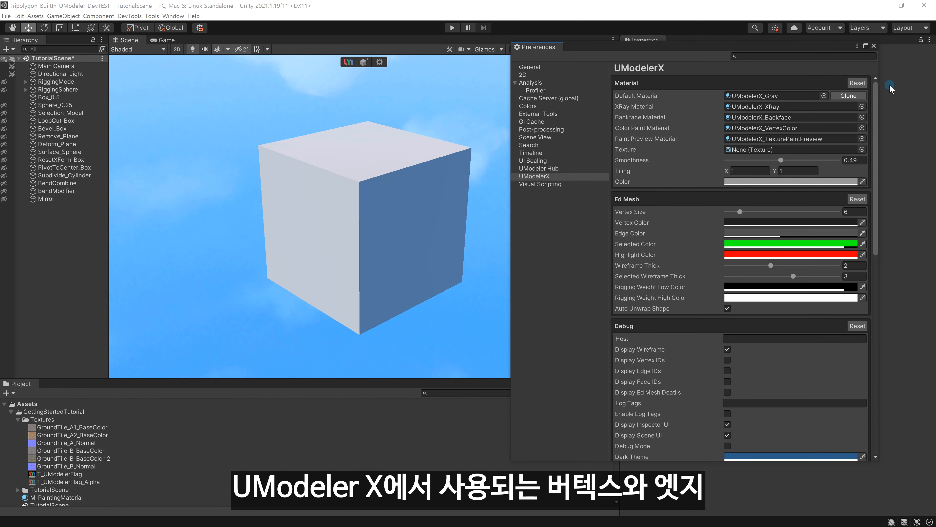
mouse_move(876, 94)
mouse_down()
mouse_move(885, 259)
mouse_move(883, 248)
mouse_up()
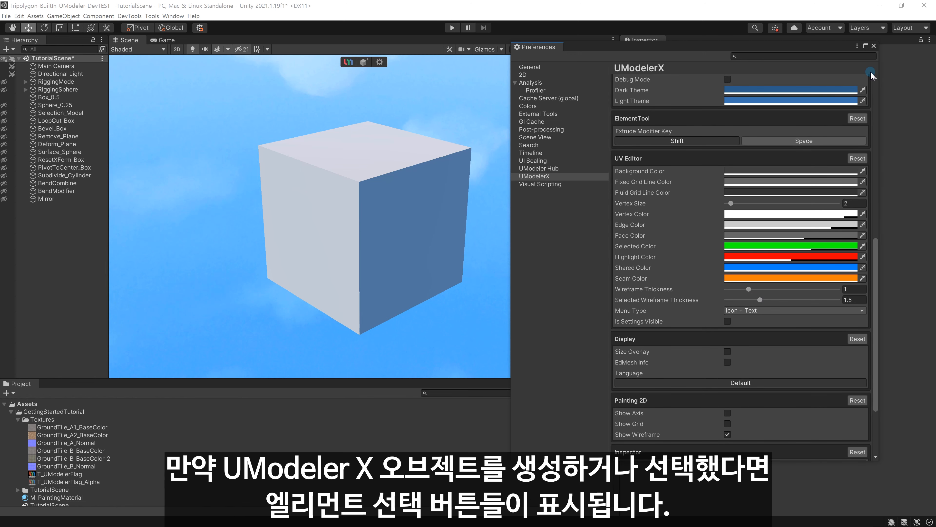
click(874, 45)
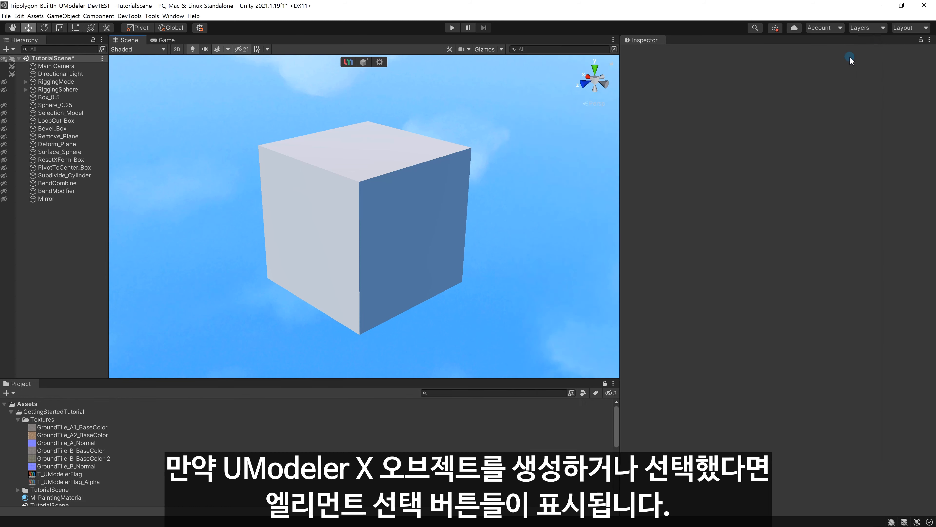
- Select the box in the scene and switch its element selection to faces
click(402, 168)
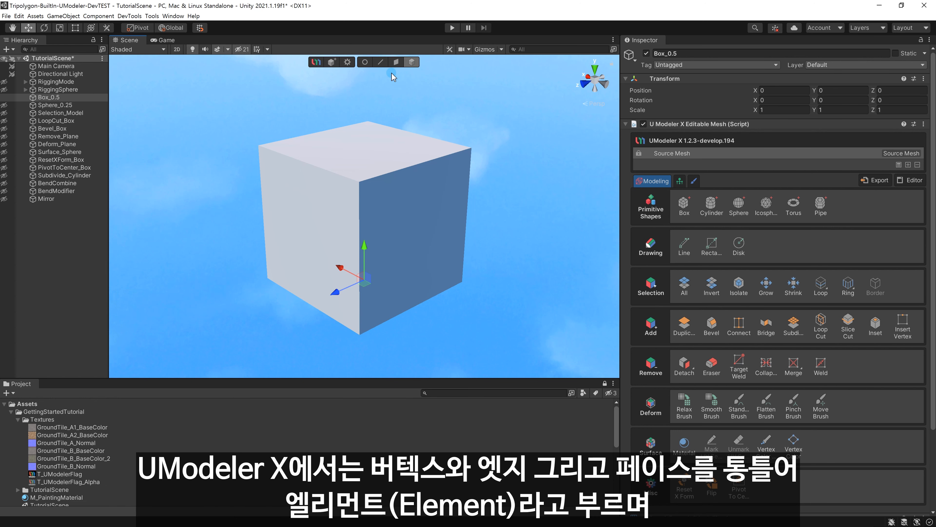
click(381, 62)
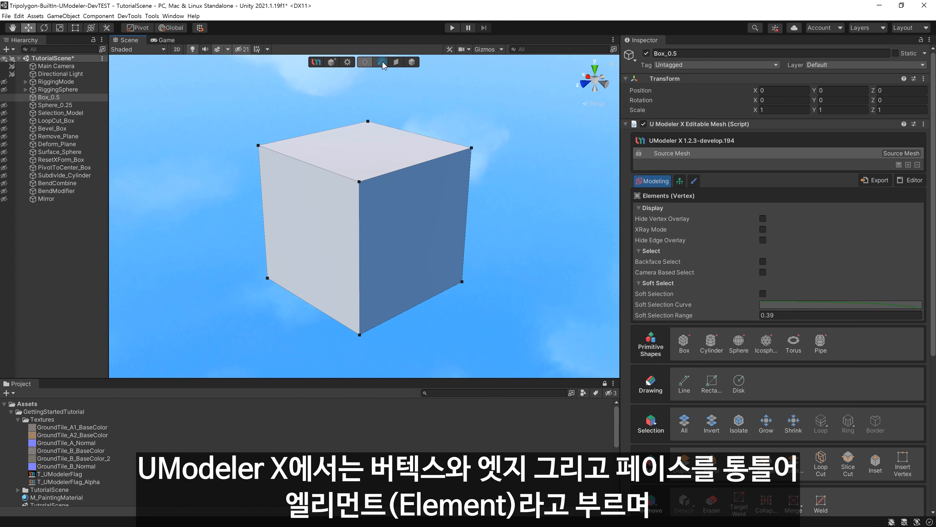
click(395, 63)
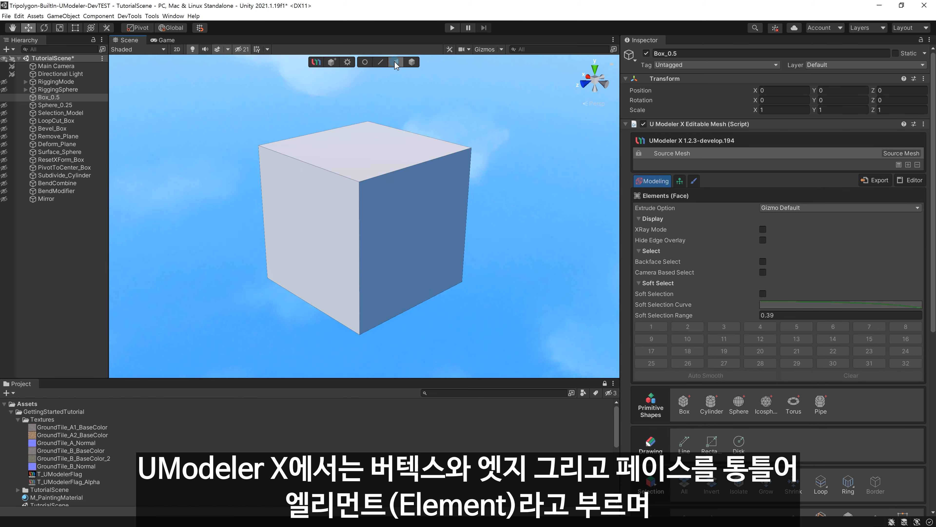
- Try moving the box's top face and one side face together, and undo the move
drag(389, 84, 472, 182)
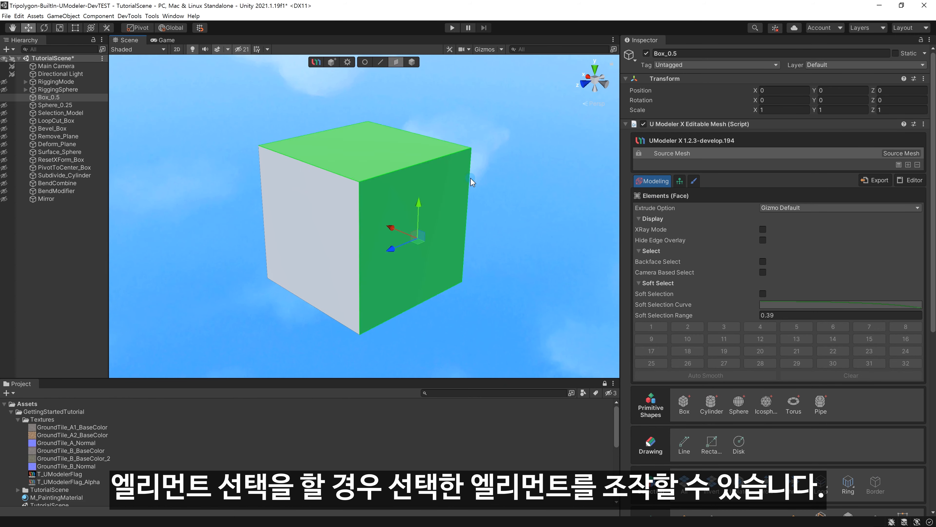
drag(415, 238, 468, 248)
key(ctrl+z)
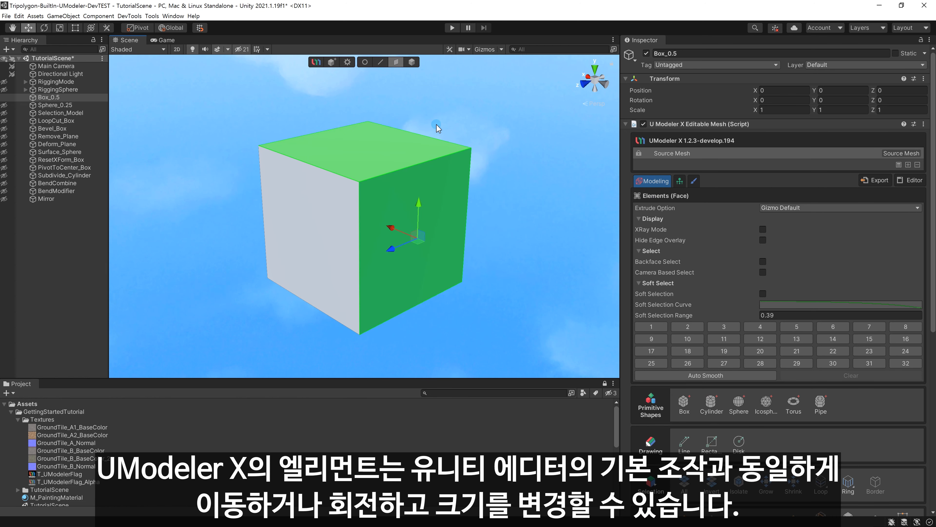
- Select only the box's top face and move it down along the vertical axis to shorten the box
click(436, 127)
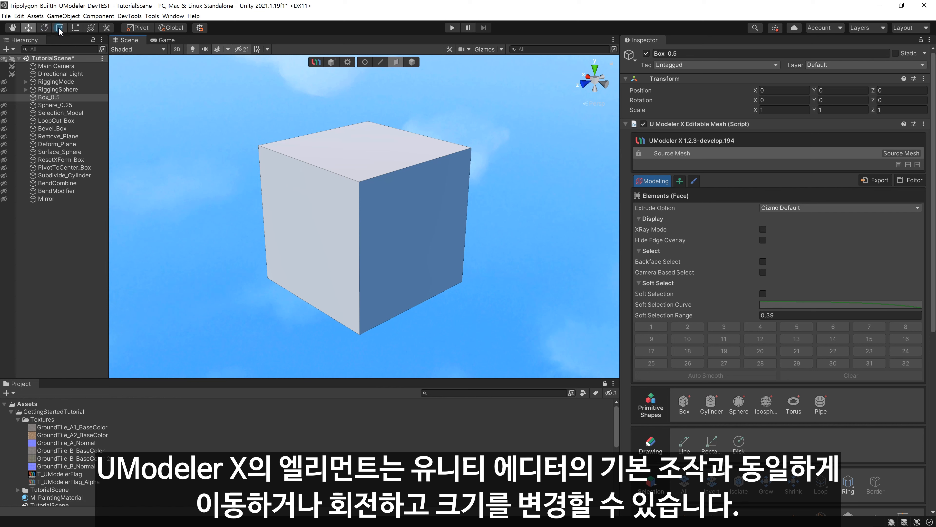
click(356, 152)
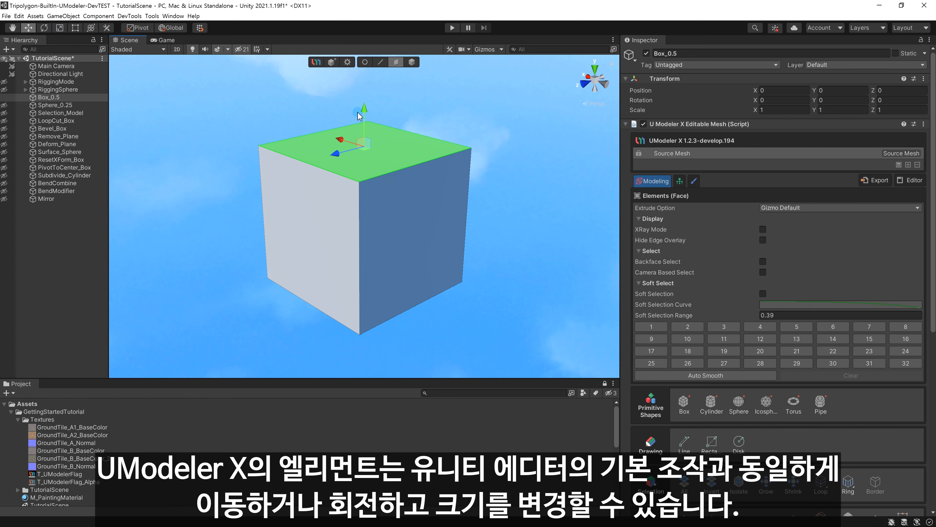
drag(363, 111, 368, 188)
- Try rotating and scaling the box's top face, undoing each change, and deselect the face
key(e)
key(ctrl+z)
key(r)
key(ctrl+z)
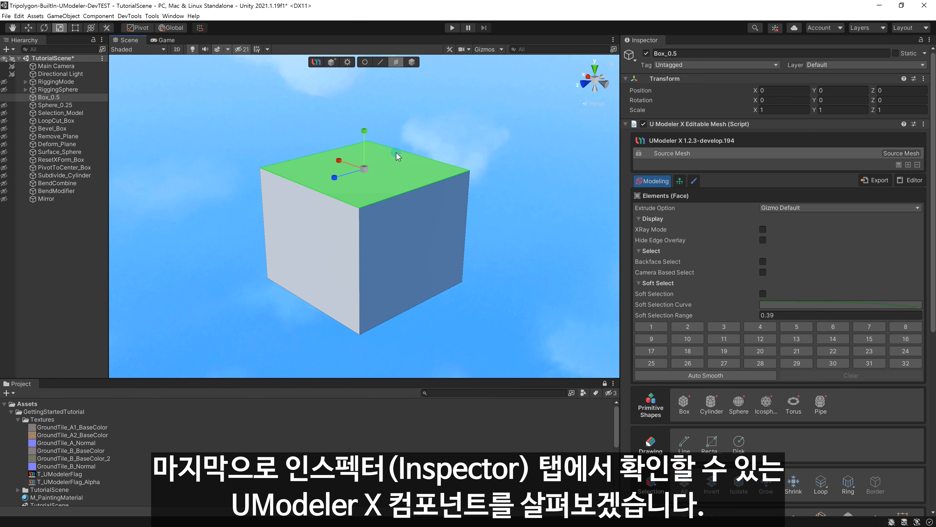
click(418, 138)
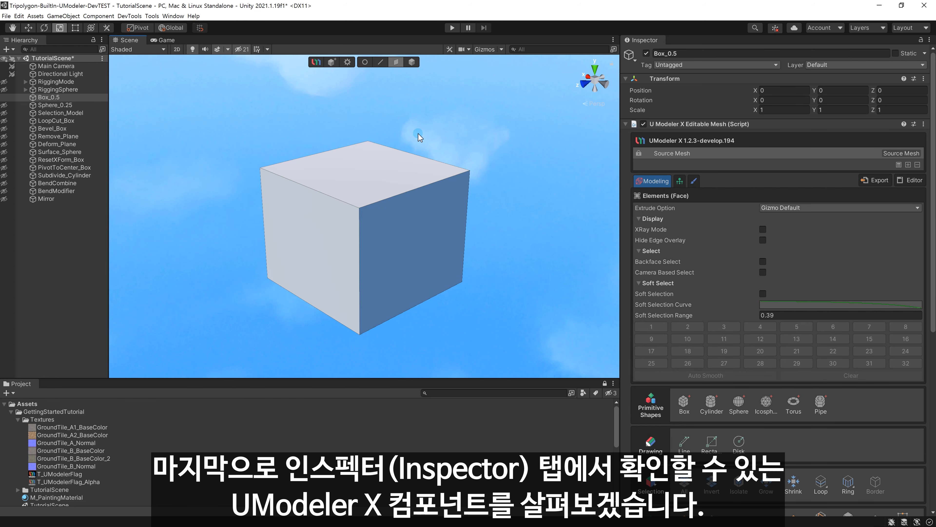
- Look through the Rigging and Painting 3D modes of the box, and return to Modeling mode to view its tool groups
click(679, 182)
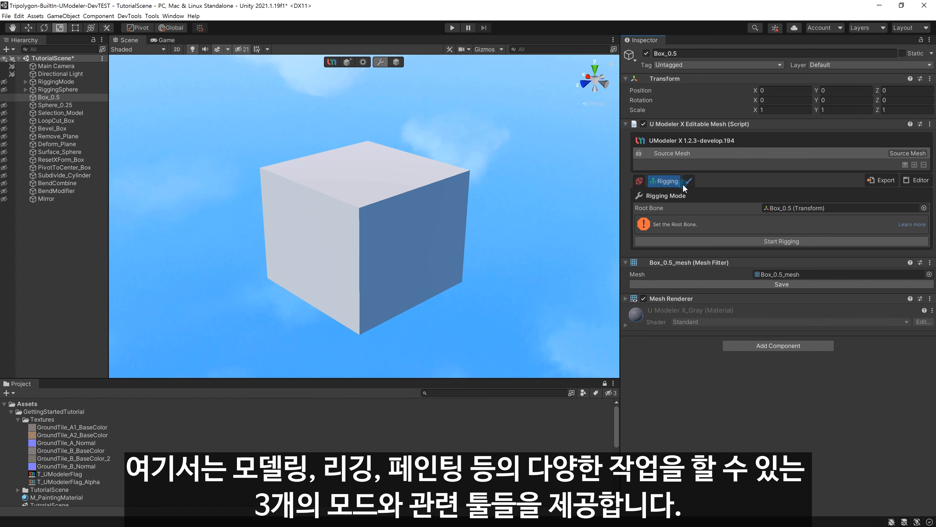
click(688, 182)
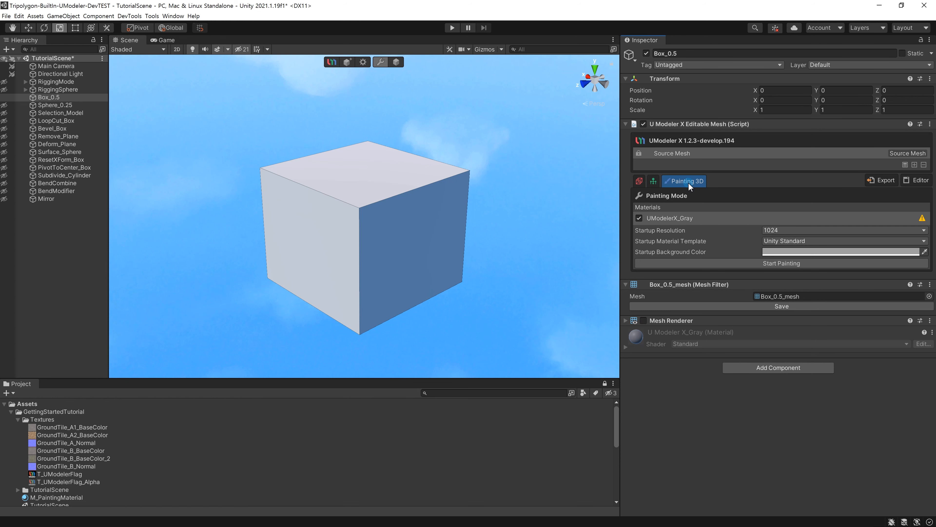
click(638, 180)
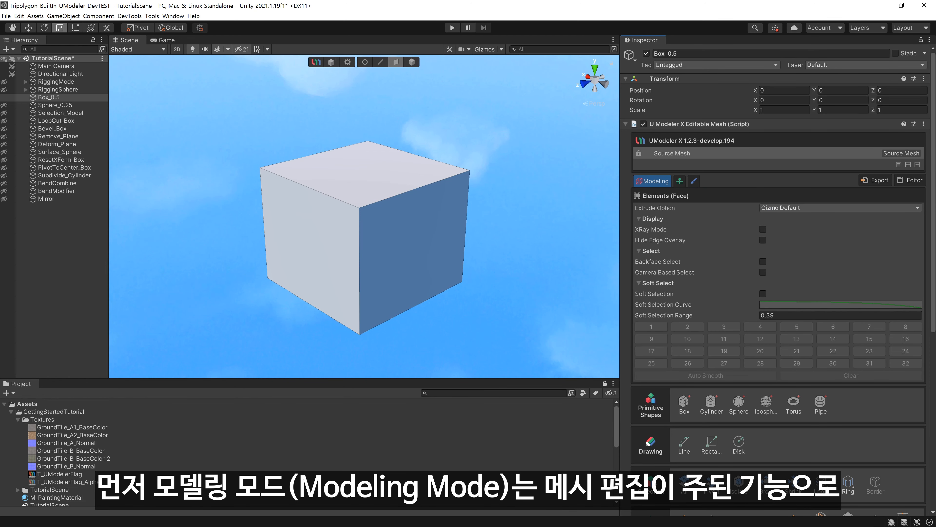
drag(934, 213, 932, 252)
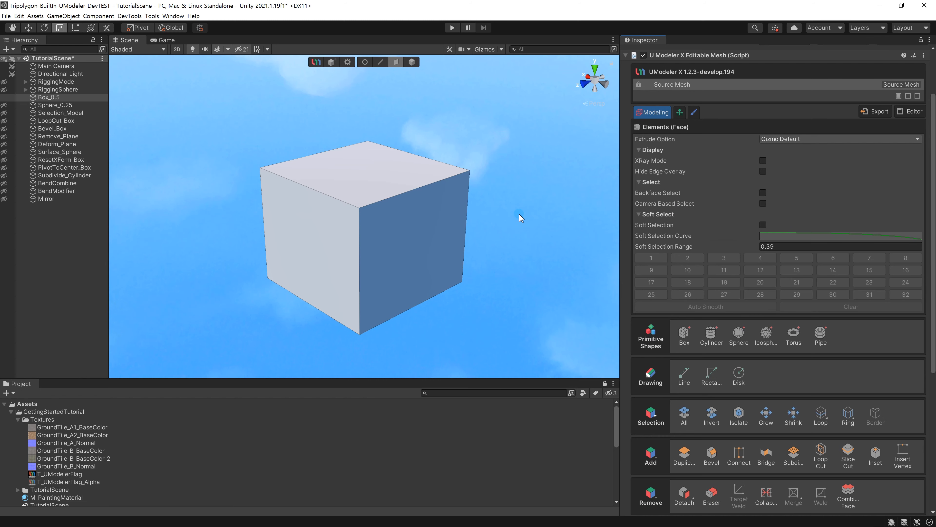
- Switch to Rigging mode and rotate the character's shoulder and elbow joints to pose one arm
click(680, 112)
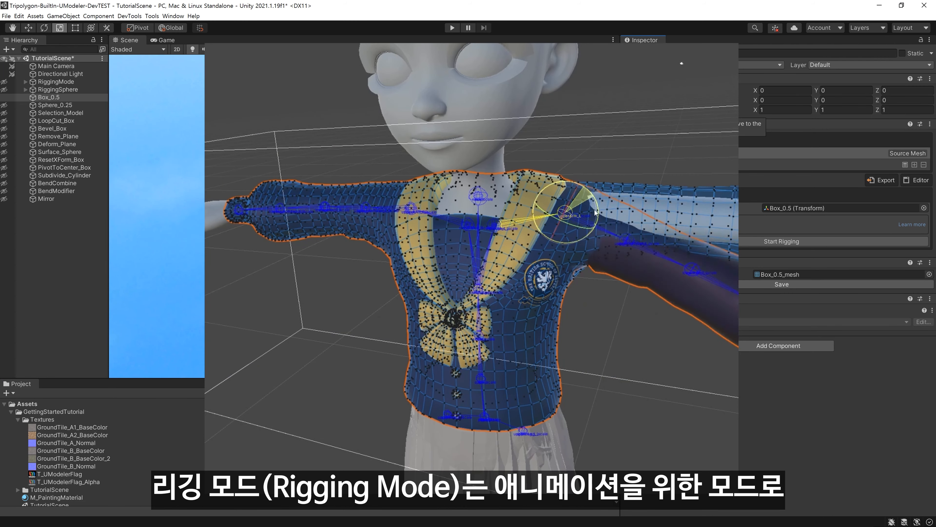
drag(599, 209, 653, 235)
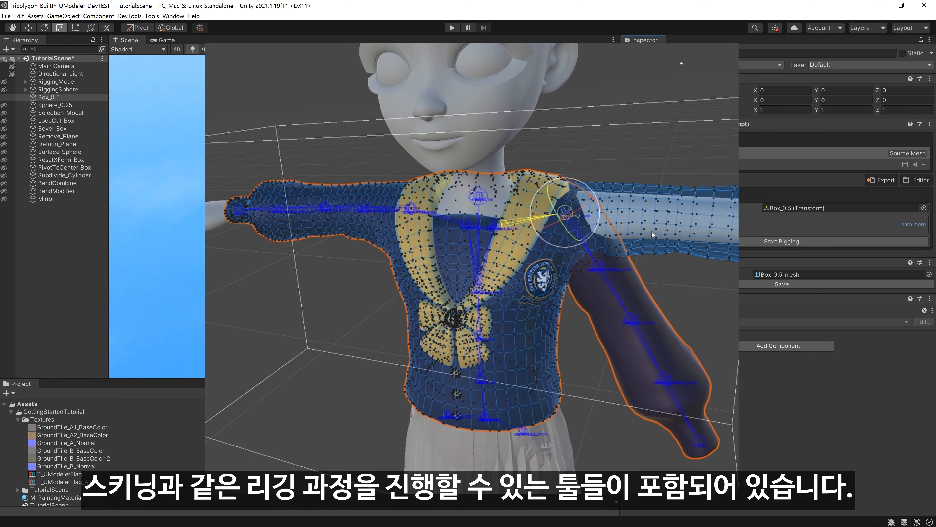
click(633, 321)
drag(621, 320, 589, 324)
click(411, 213)
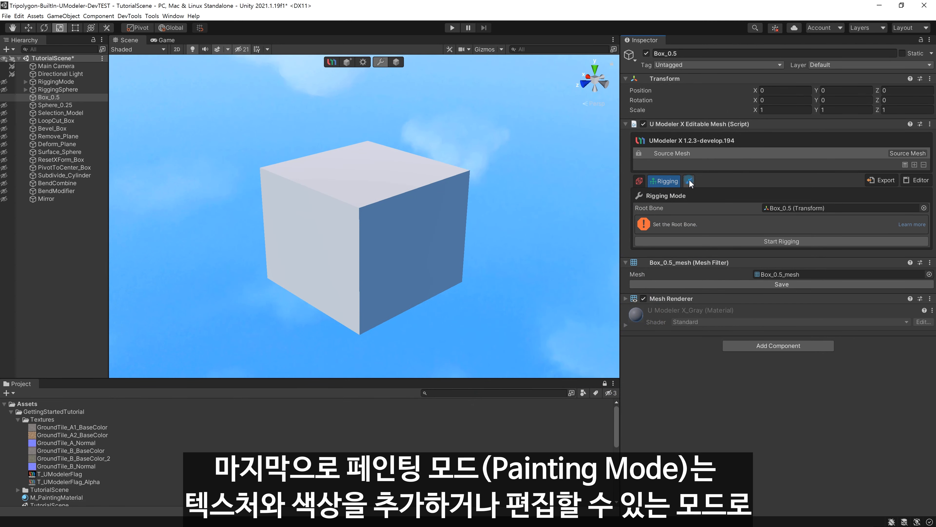
- Switch to Painting 3D mode and paint the character's top dark navy with a yellow collar, bow and buttons
click(690, 182)
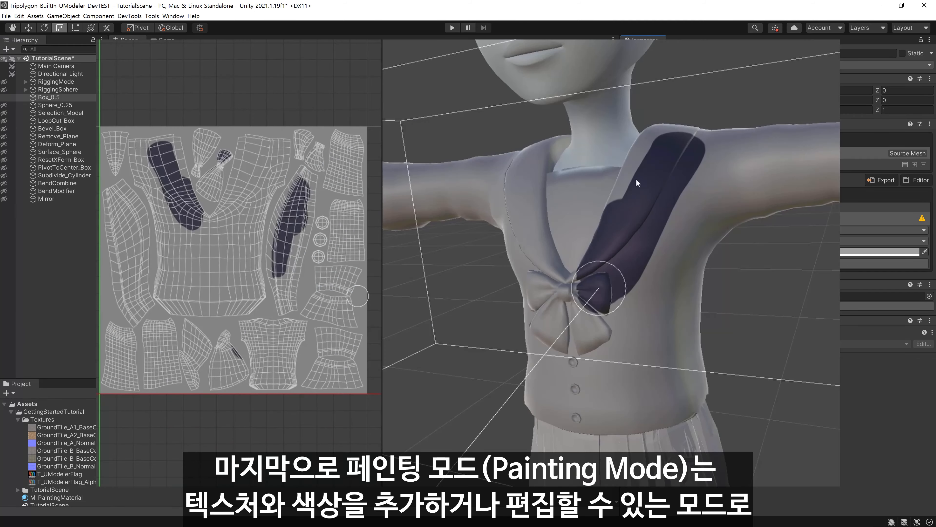
mouse_move(635, 179)
mouse_down()
mouse_move(604, 335)
mouse_move(619, 387)
mouse_up()
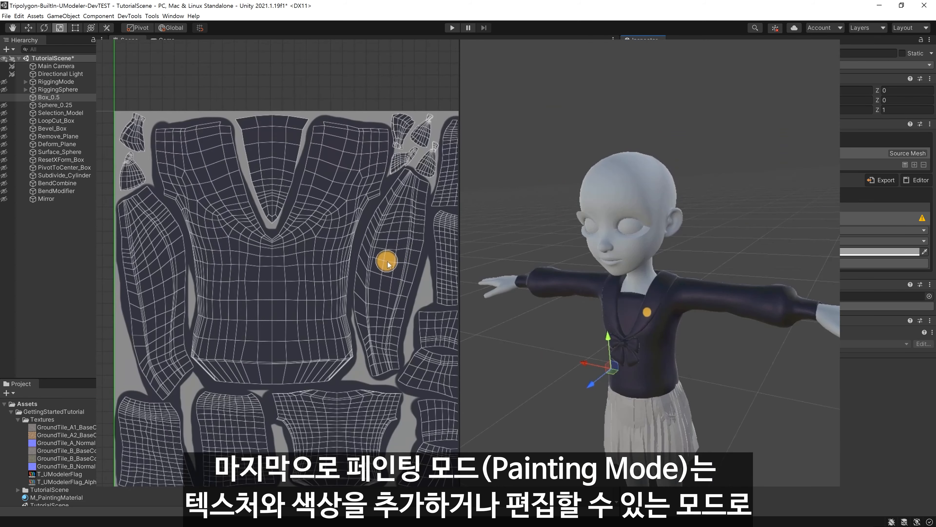
mouse_move(384, 260)
mouse_down()
mouse_move(381, 231)
mouse_move(345, 324)
mouse_move(342, 396)
mouse_move(369, 325)
mouse_move(347, 388)
mouse_up()
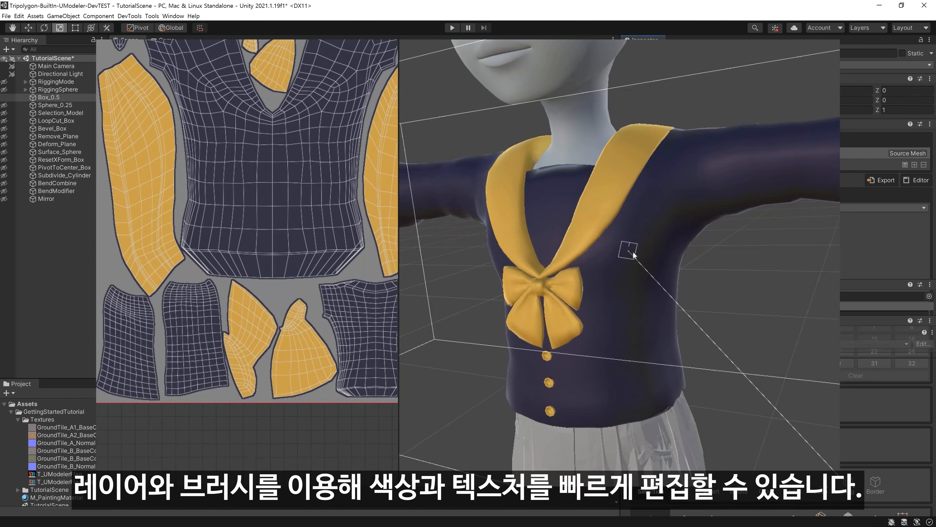
click(633, 314)
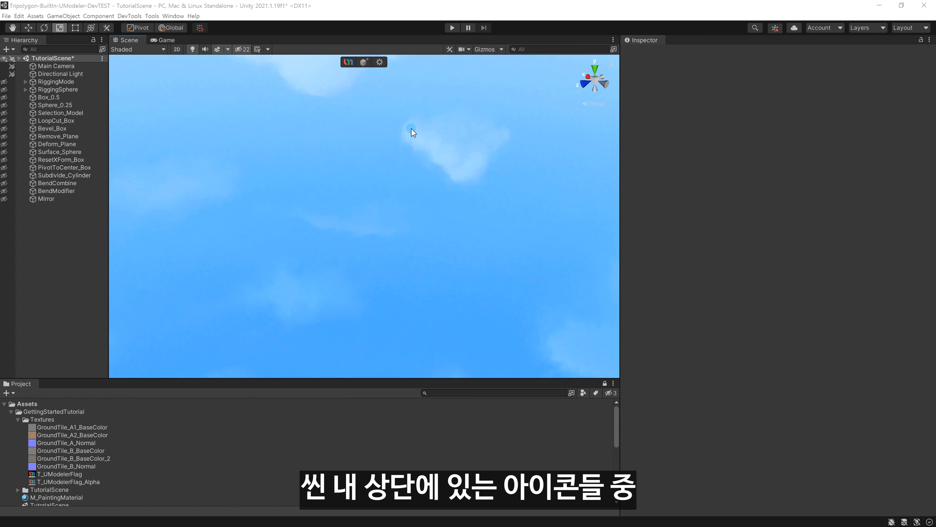
- Create a new UModelerX object and draw a box about 0.64 wide, 0.55 deep and 0.56 high with the Box tool
click(364, 63)
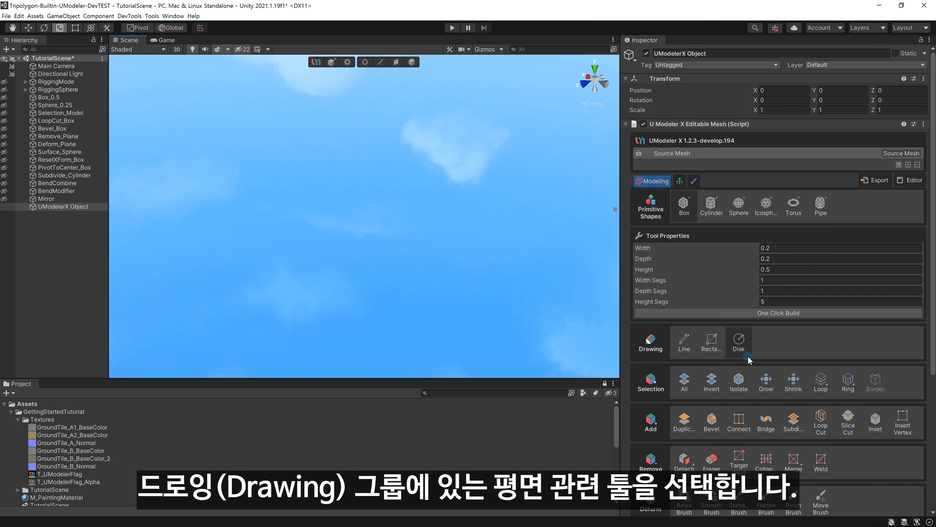
click(688, 206)
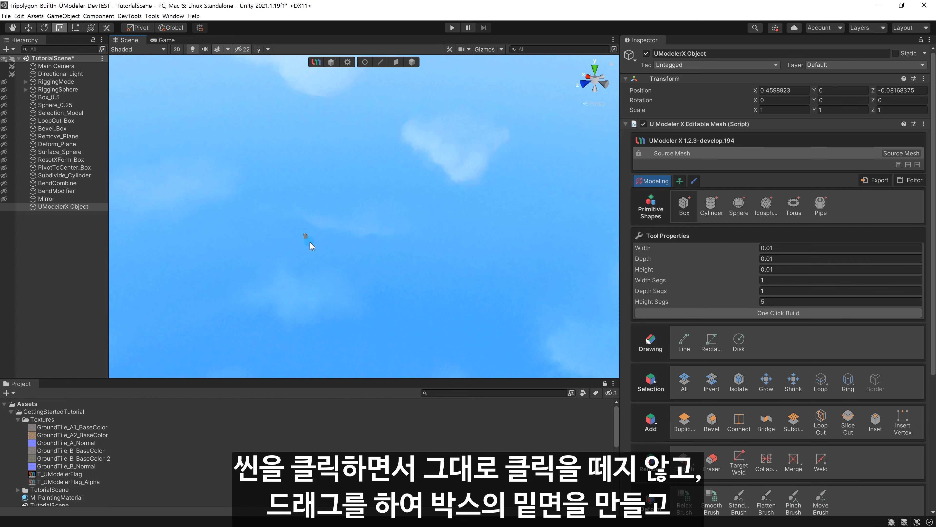
drag(310, 243, 290, 356)
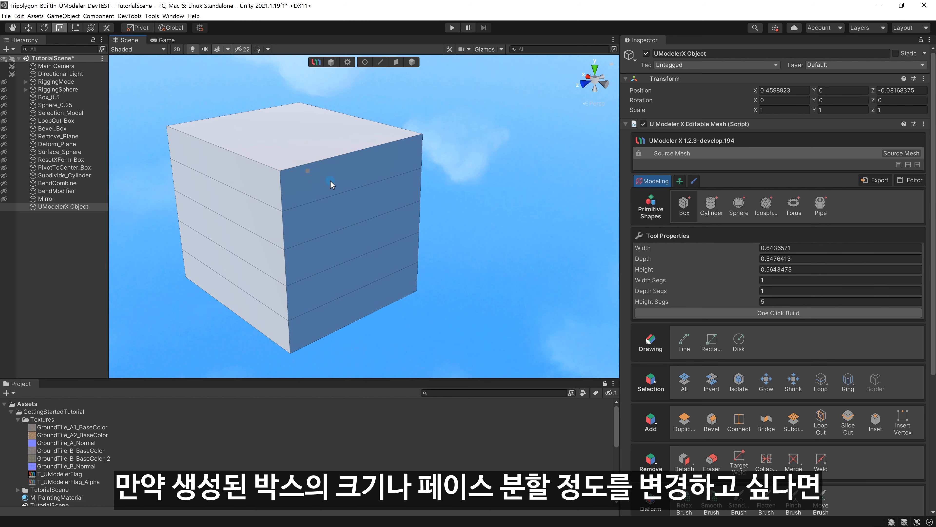
- Set the new box's width, depth and height to 0.5 each
click(801, 244)
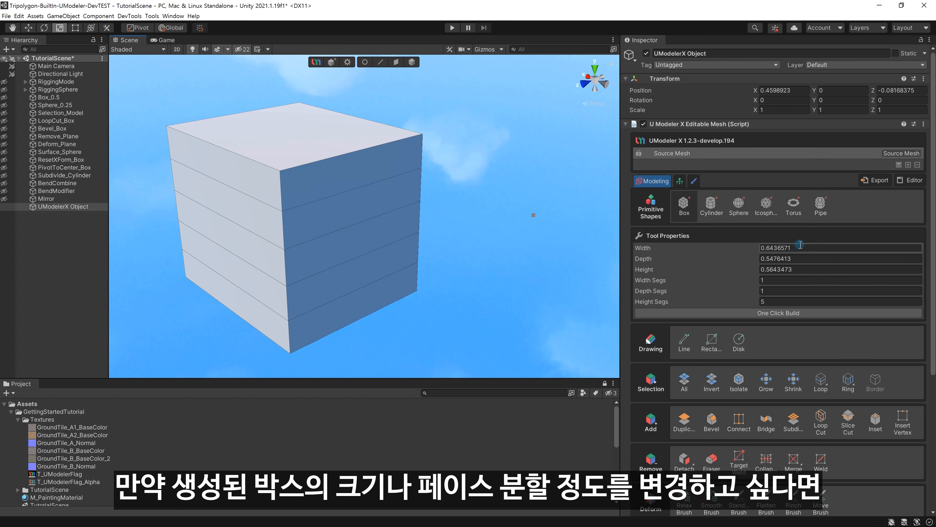
click(747, 245)
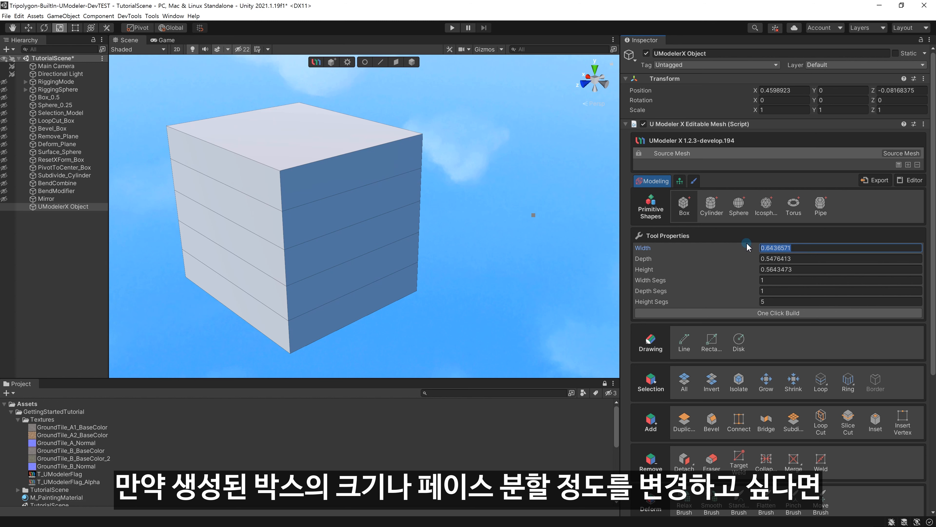
text(0.5)
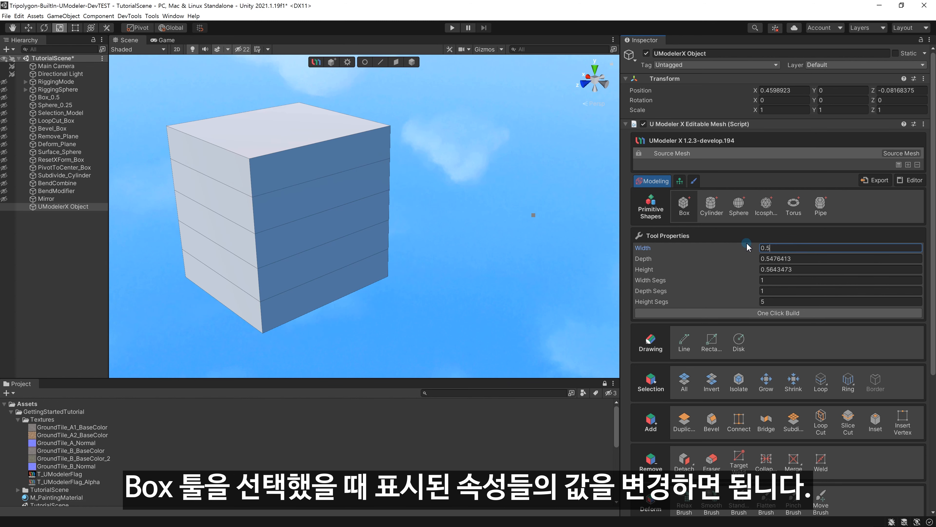
key(Tab)
text(0.5)
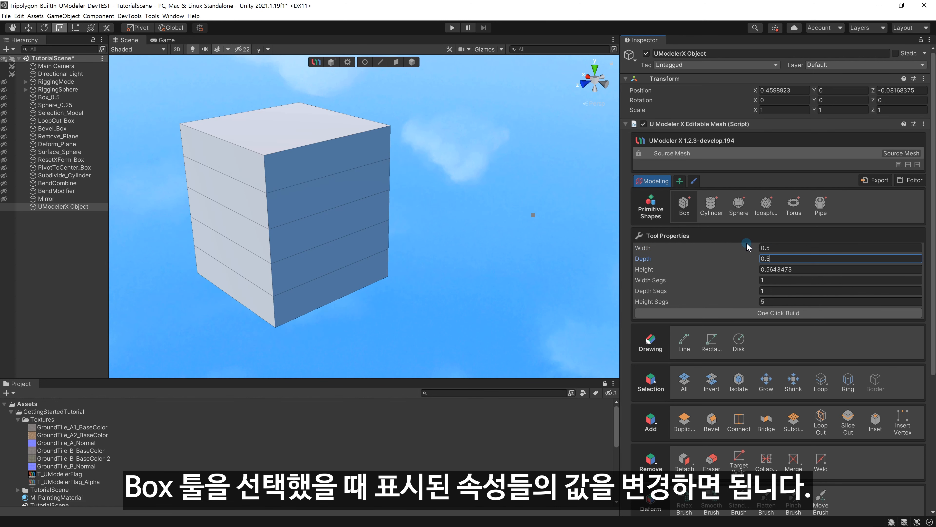
key(Tab)
text(0.5)
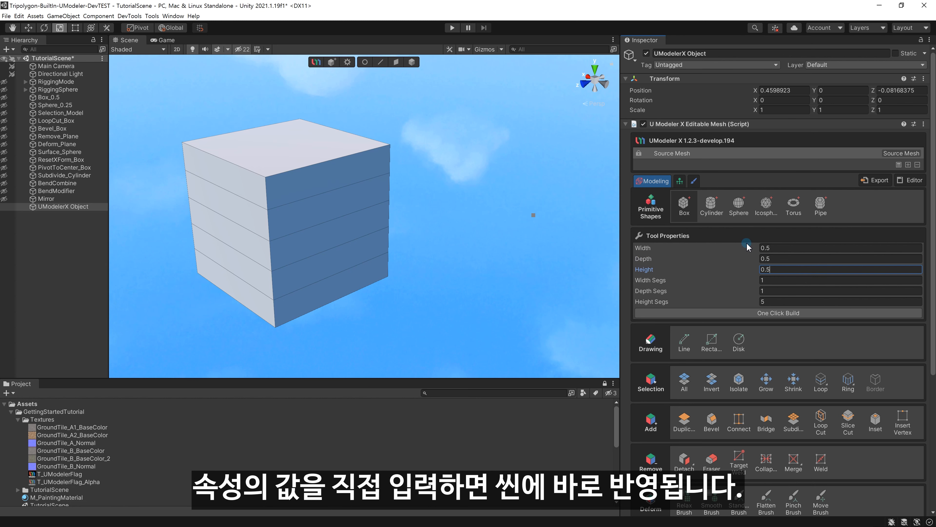
- Set the box's width, depth and height segments to 3 each
click(775, 278)
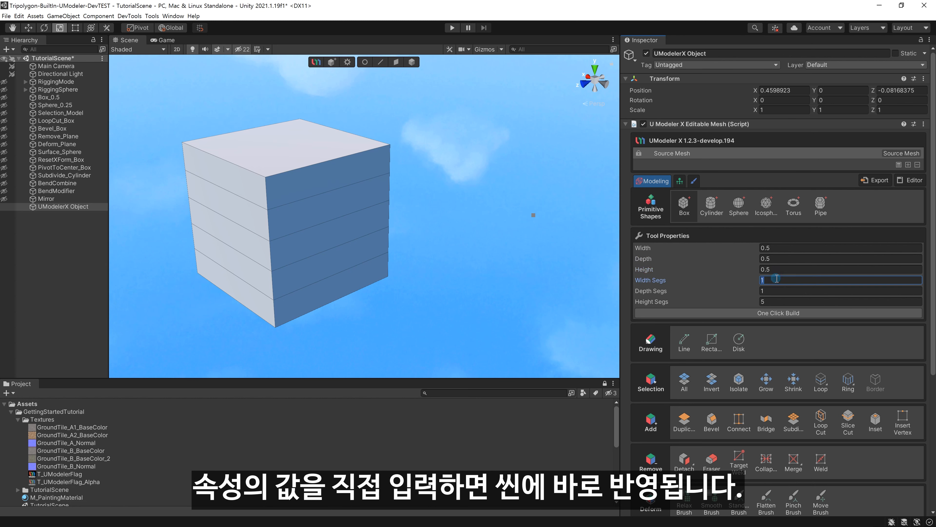
text(3)
click(775, 291)
text(3)
click(774, 301)
text(3)
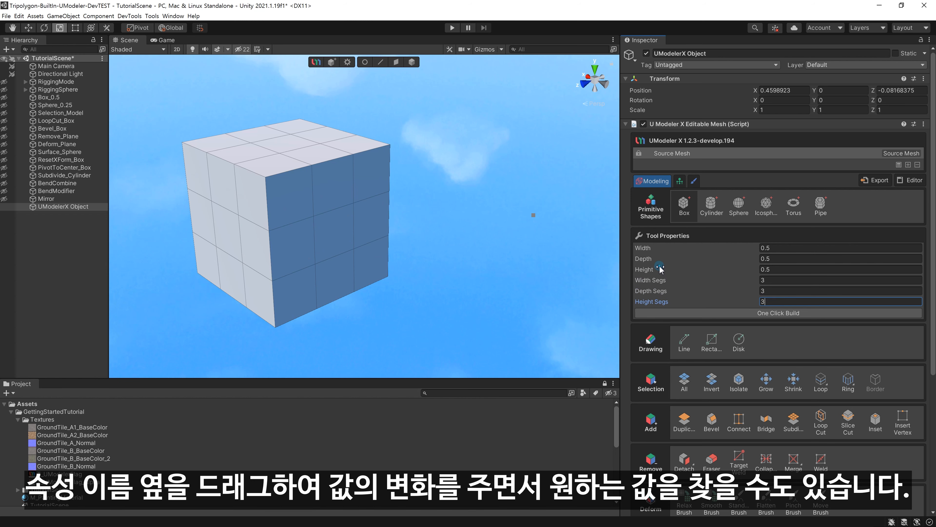
- Interactively adjust the box's depth to about 0.57 and height to about 0.38, then finish it and pick a side face
drag(660, 269, 672, 272)
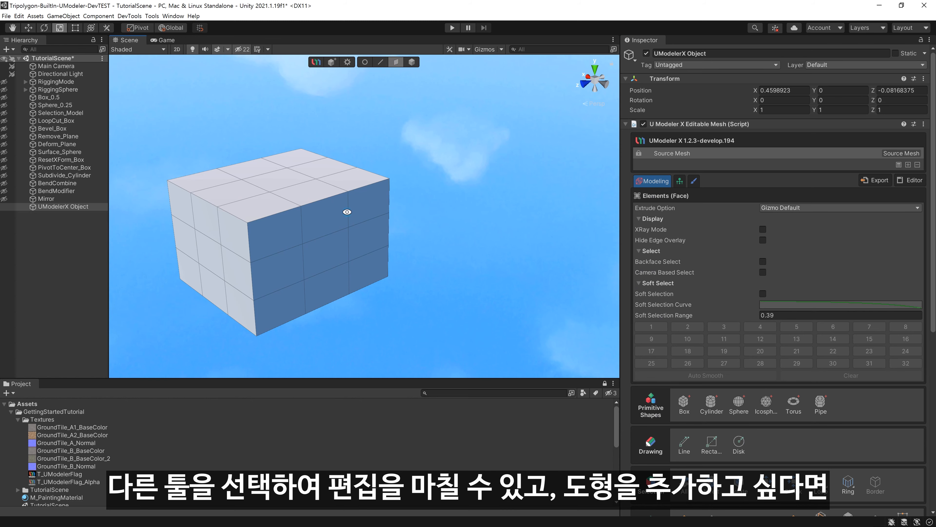
click(345, 211)
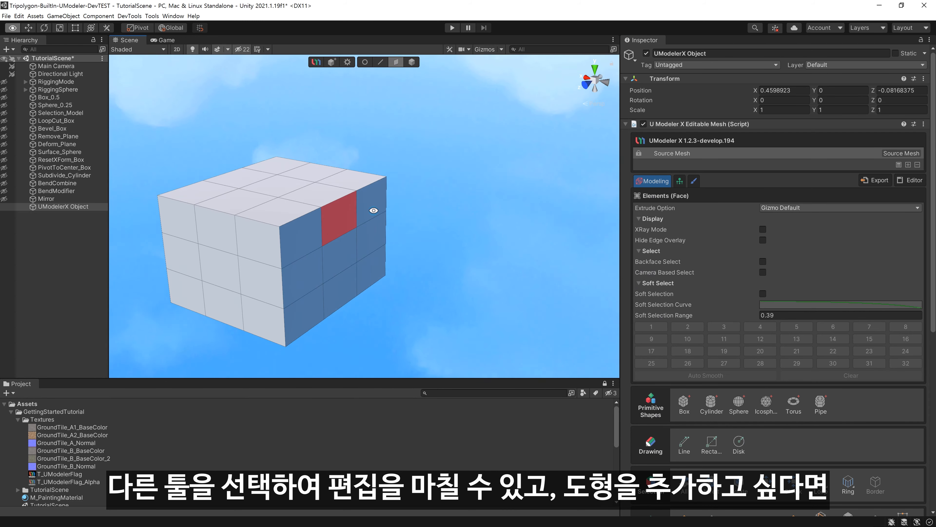
alt+drag(373, 210, 379, 209)
- Draw a second box beside the first one with the Box tool
click(684, 402)
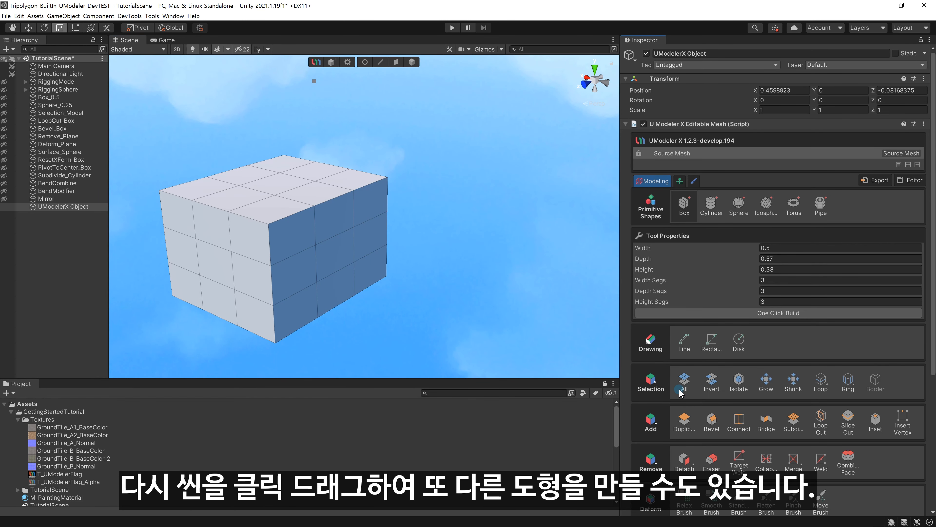
drag(441, 275, 455, 360)
click(461, 259)
- Draw a sphere of about 0.18 radius beside the boxes with the Sphere tool and finish in object selection
click(739, 205)
drag(555, 264, 556, 304)
click(412, 62)
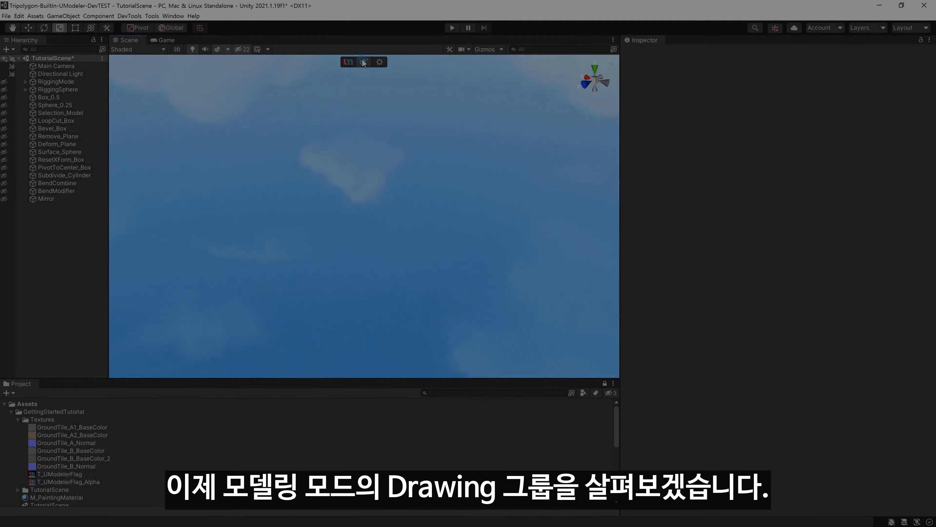
- Create a new UModelerX object and draw an 8-segment disk of about 0.5 radius with the Disk tool
click(364, 62)
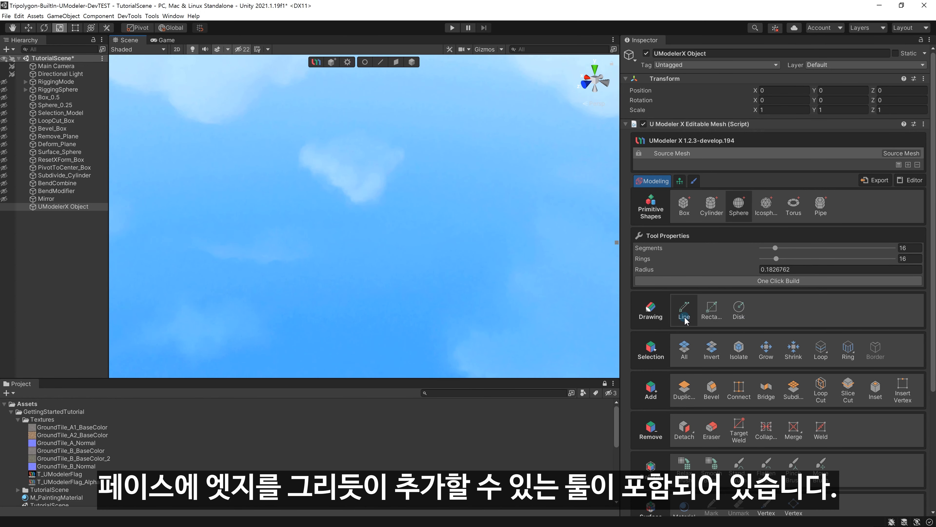
click(741, 311)
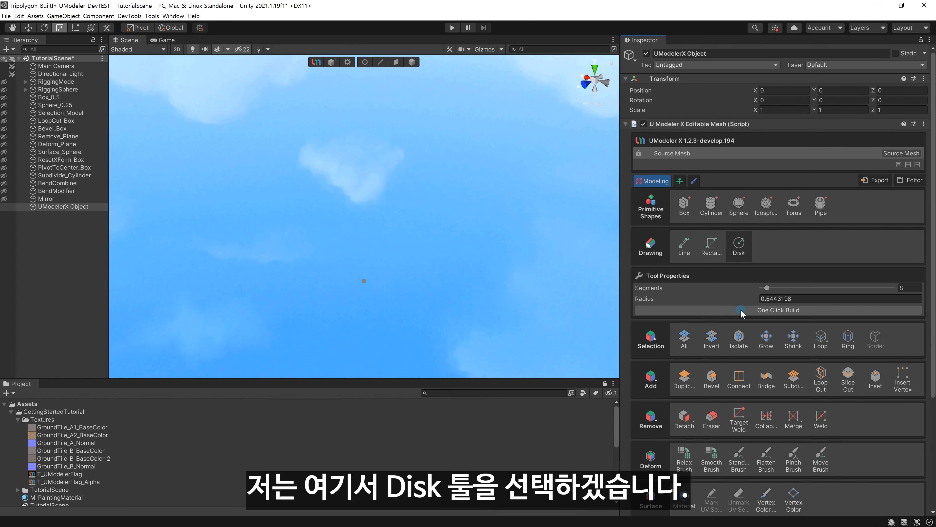
click(327, 279)
drag(327, 279, 416, 329)
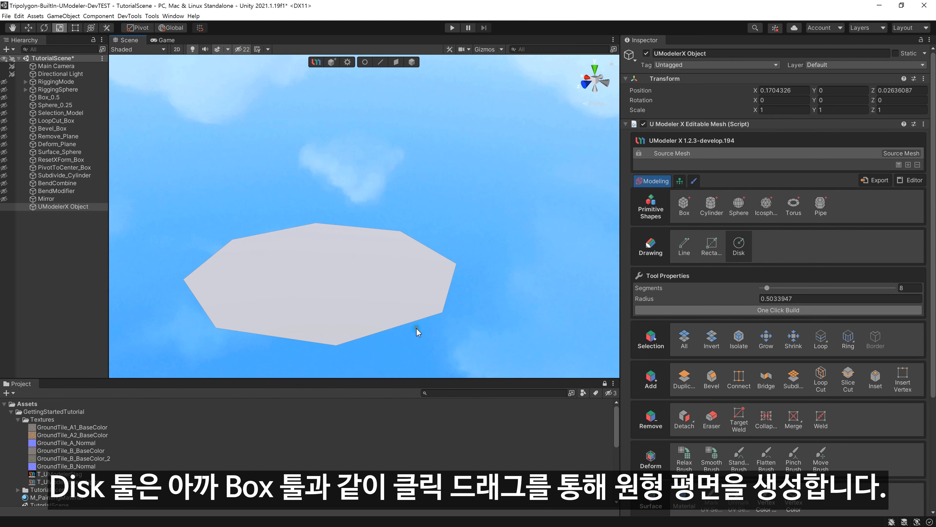
- Split the disk with the Line tool from its back edge to a front edge, continuing to the neighbouring front-right edge
click(681, 256)
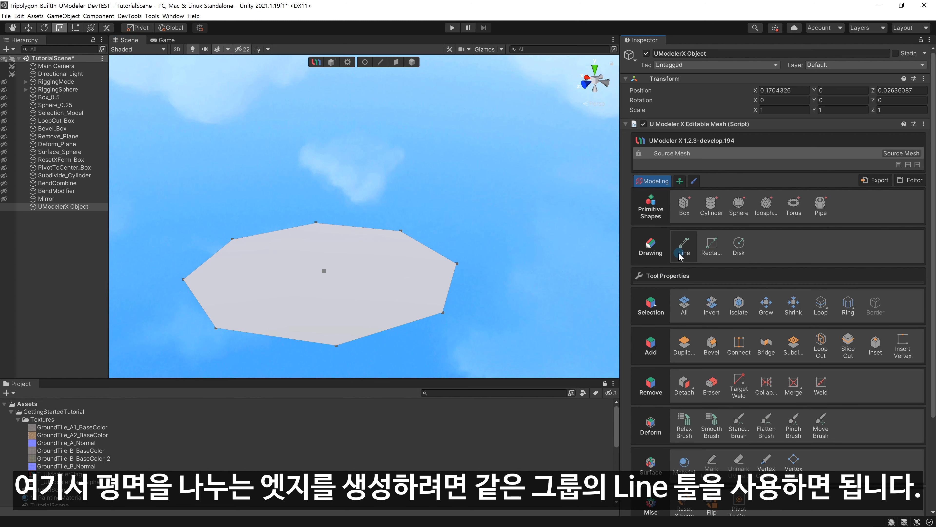
click(356, 226)
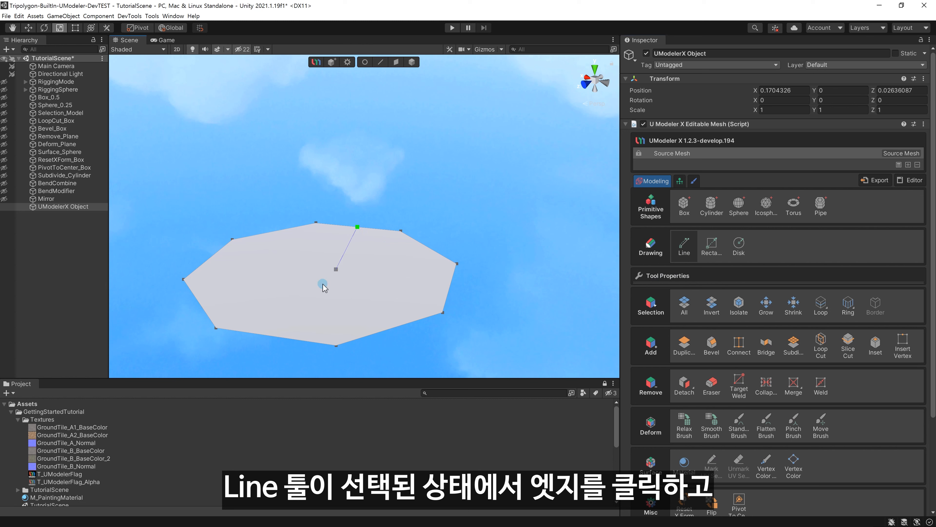
click(276, 336)
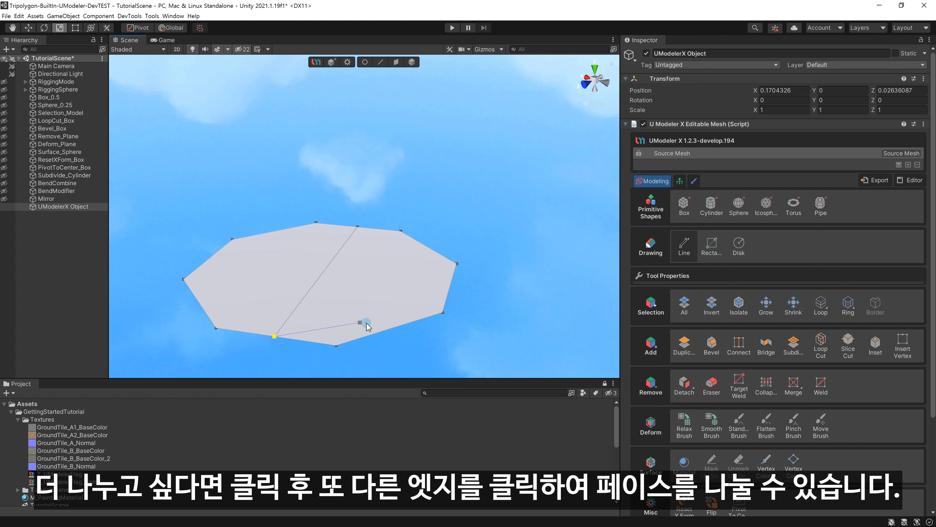
click(408, 323)
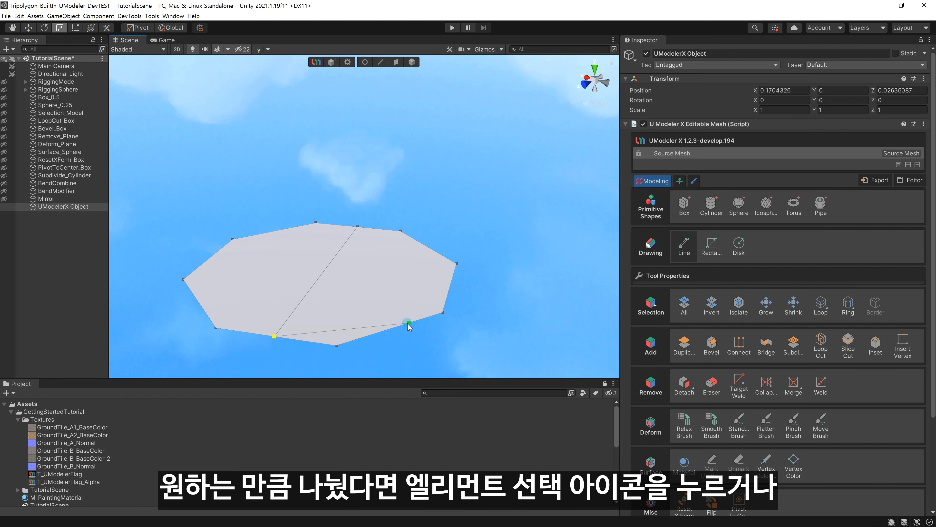
- Continue the line cuts to the disk's back-left, left and right edges, and finish in vertex selection
click(266, 232)
click(203, 307)
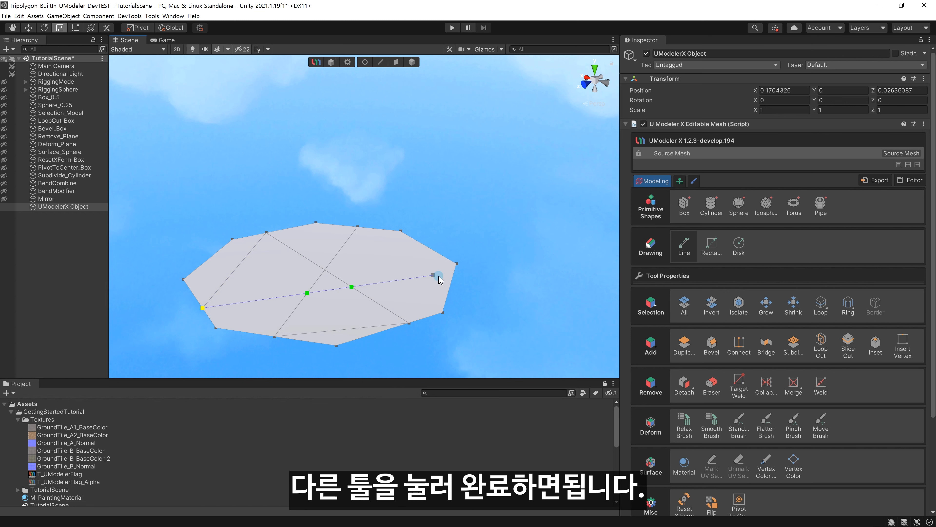
click(452, 277)
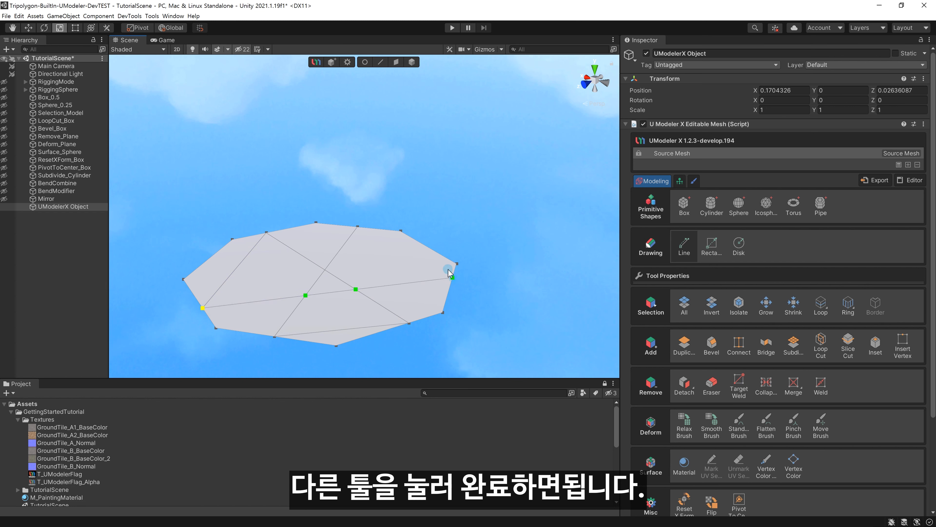
click(365, 62)
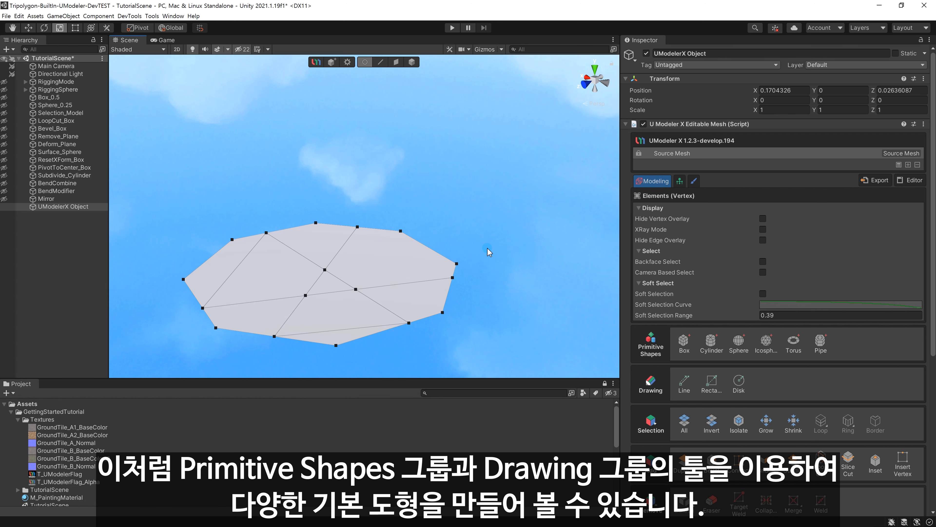
key(f)
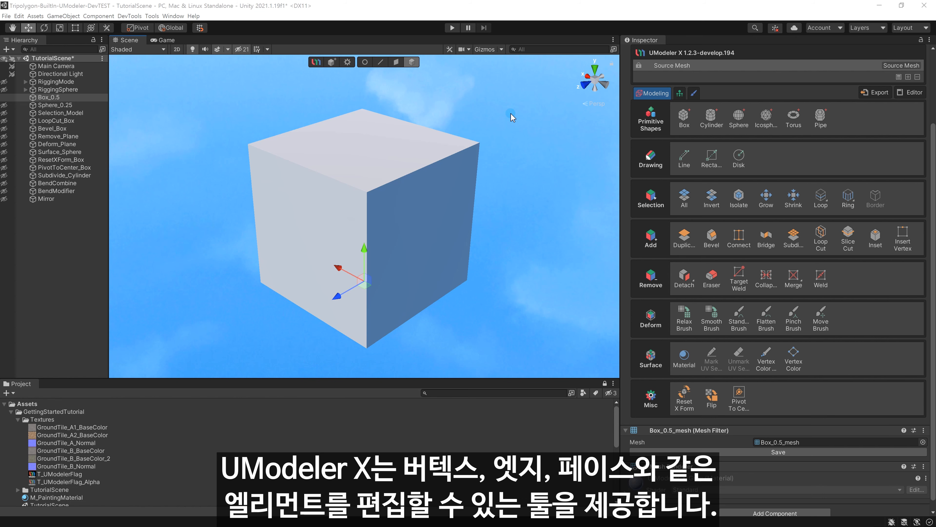
- Switch Box_0.5 through vertex, edge and face selection to view each element type
click(364, 62)
click(377, 64)
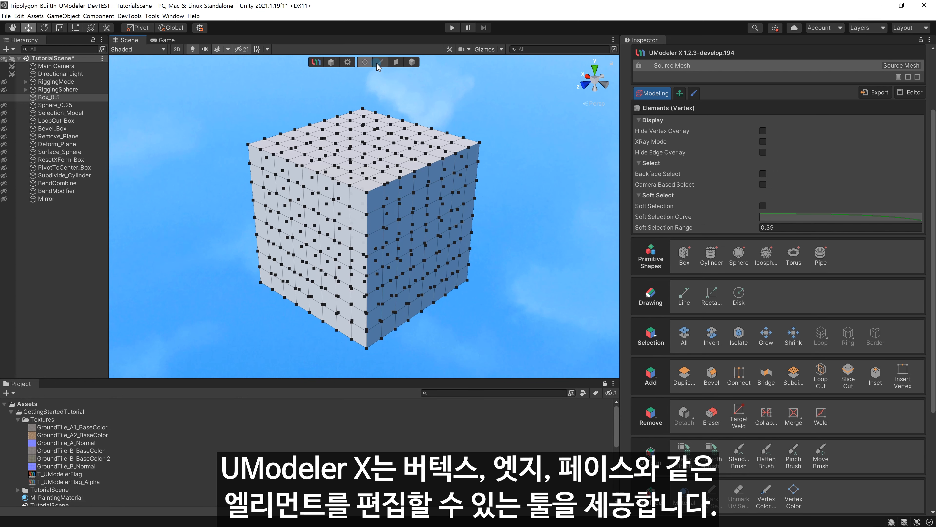
click(396, 62)
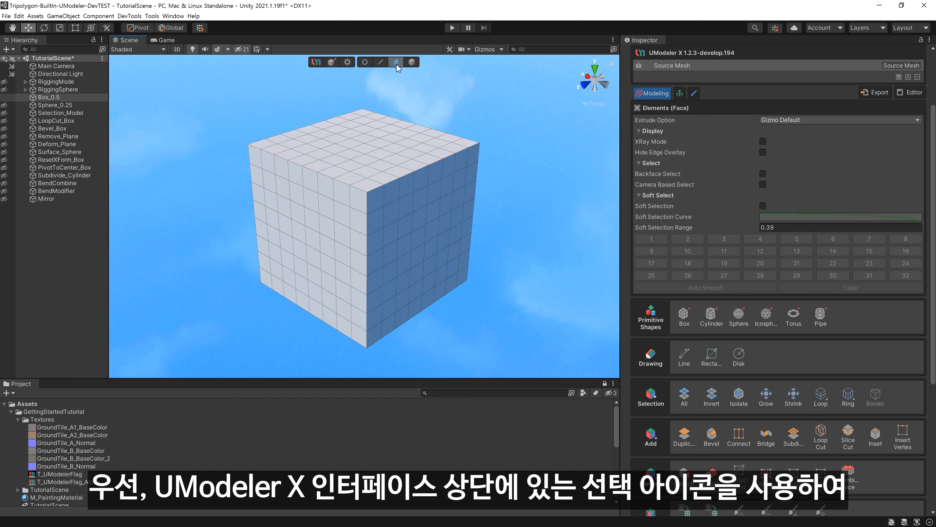
- Select the vertices around Box_0.5's upper right corner and try moving, rotating and scaling them
click(370, 66)
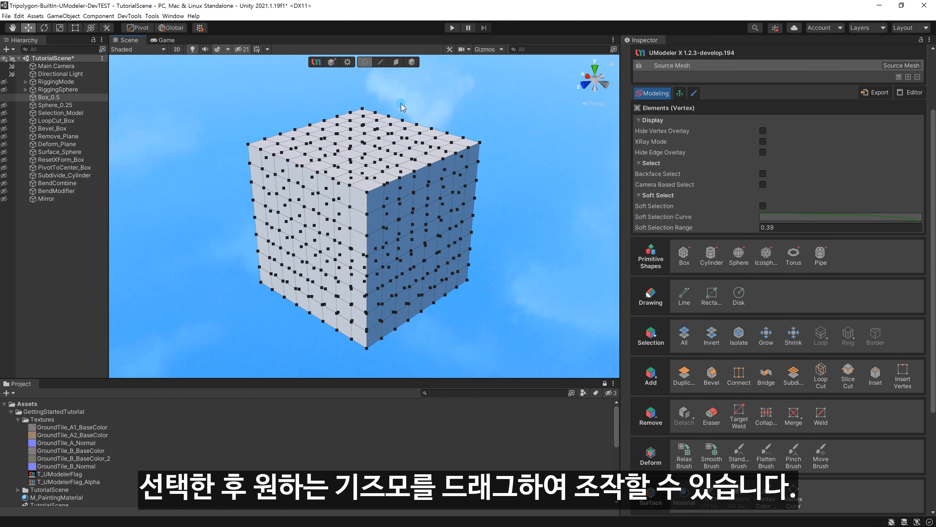
drag(401, 107, 506, 173)
drag(480, 114, 489, 146)
key(e)
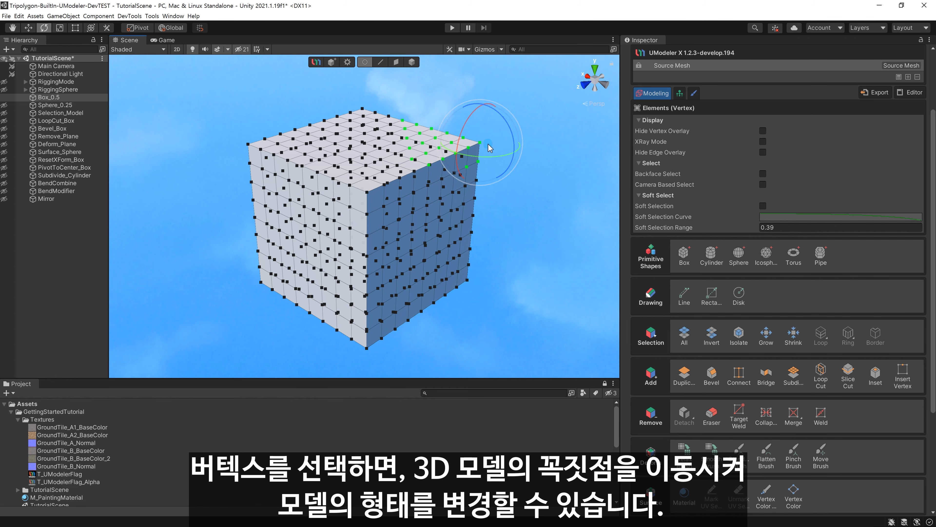
key(r)
mouse_move(483, 104)
mouse_down()
mouse_move(480, 67)
mouse_move(479, 106)
mouse_up()
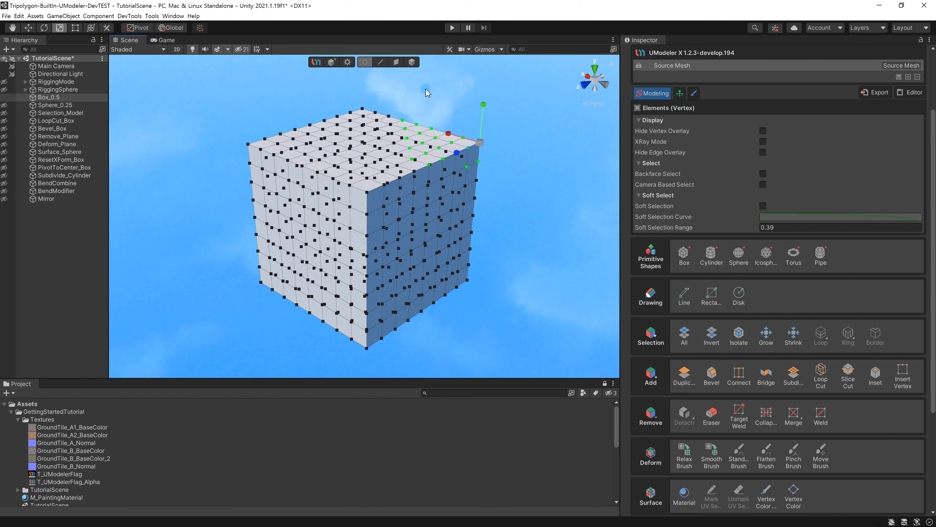
- Select the edges around Box_0.5's upper right corner, try moving, rotating and scaling them, and undo each change
key(w)
click(380, 62)
drag(493, 185, 412, 126)
drag(479, 107, 475, 58)
key(ctrl+z)
key(e)
drag(493, 114, 499, 82)
key(ctrl+z)
key(r)
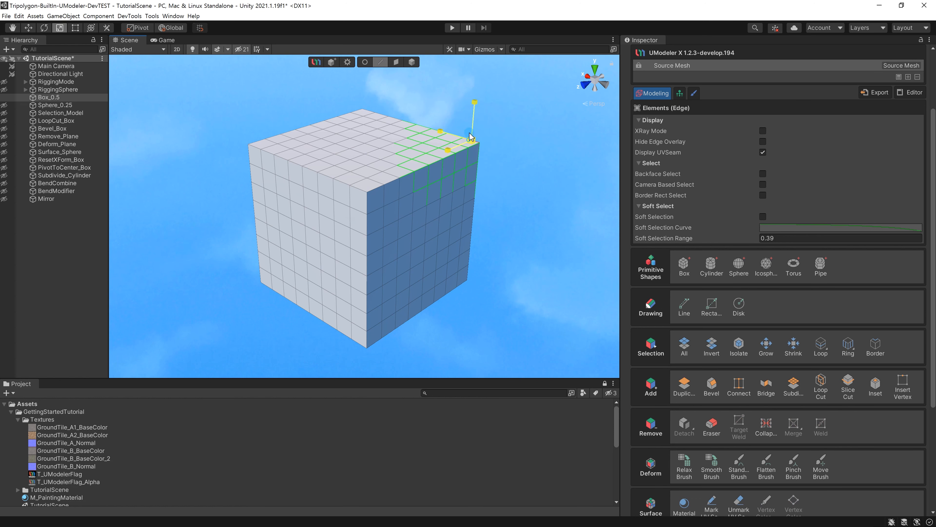
drag(469, 133, 471, 159)
key(ctrl+z)
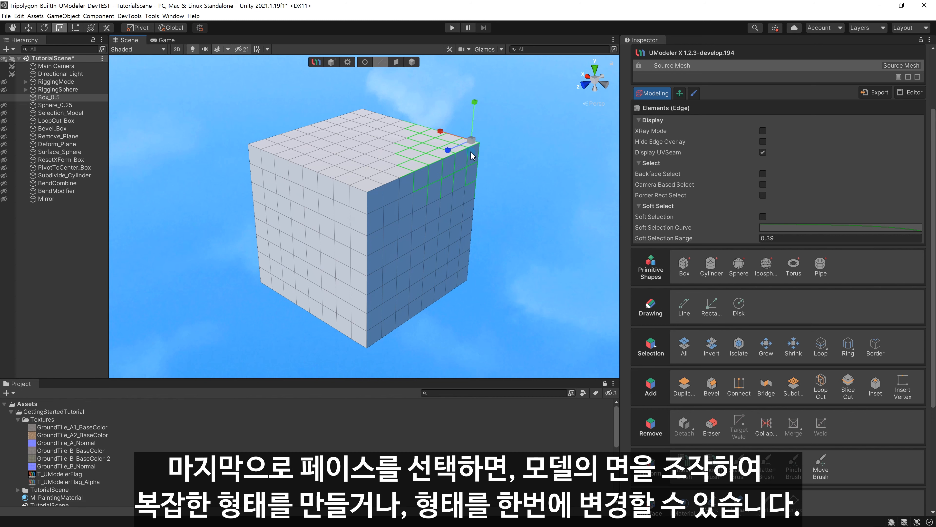
- Select the faces around Box_0.5's upper right corner, try moving and rotating them, undo the changes and clear the selection
click(403, 63)
drag(483, 193, 443, 161)
key(w)
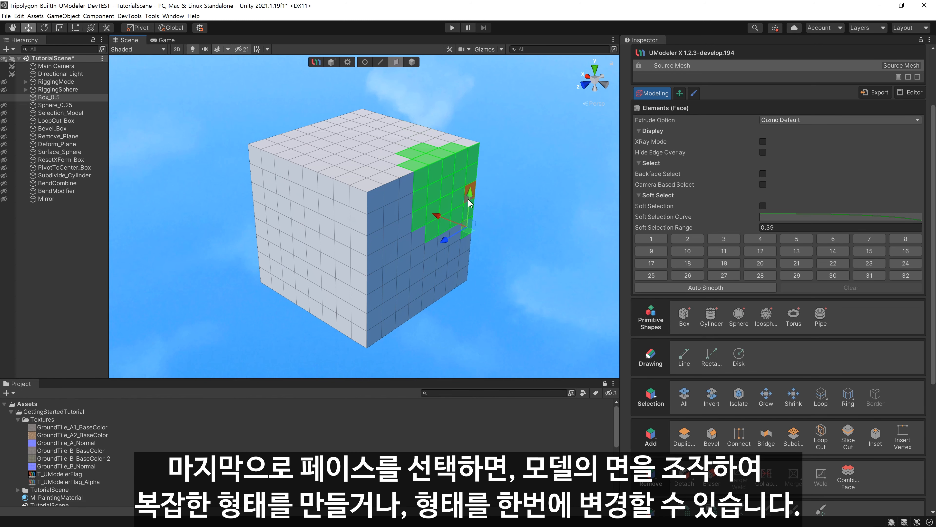
drag(468, 229, 472, 158)
key(ctrl+z)
key(e)
key(w)
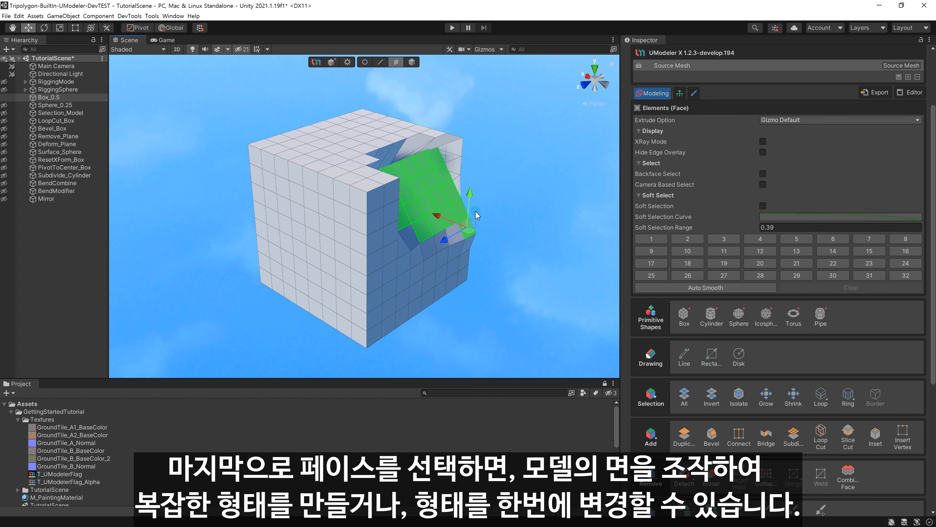
drag(478, 215, 487, 169)
key(ctrl+z)
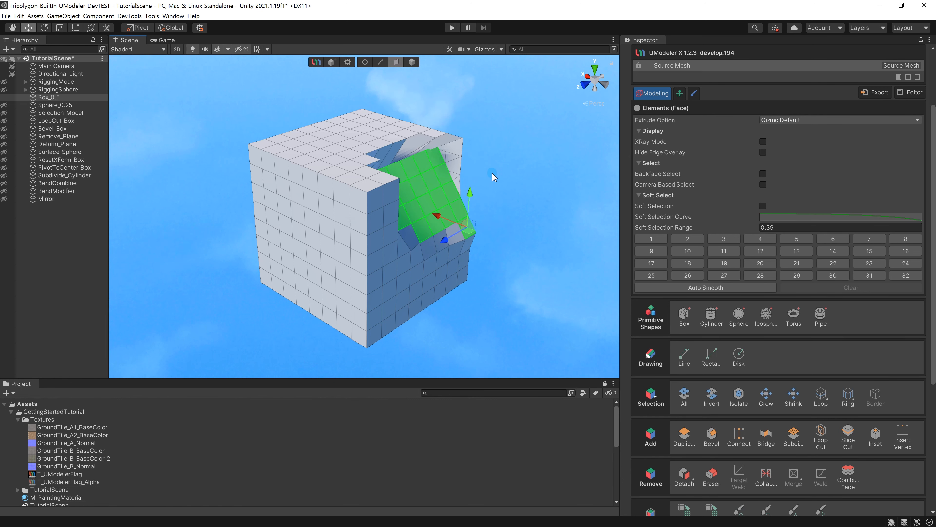
key(ctrl+z)
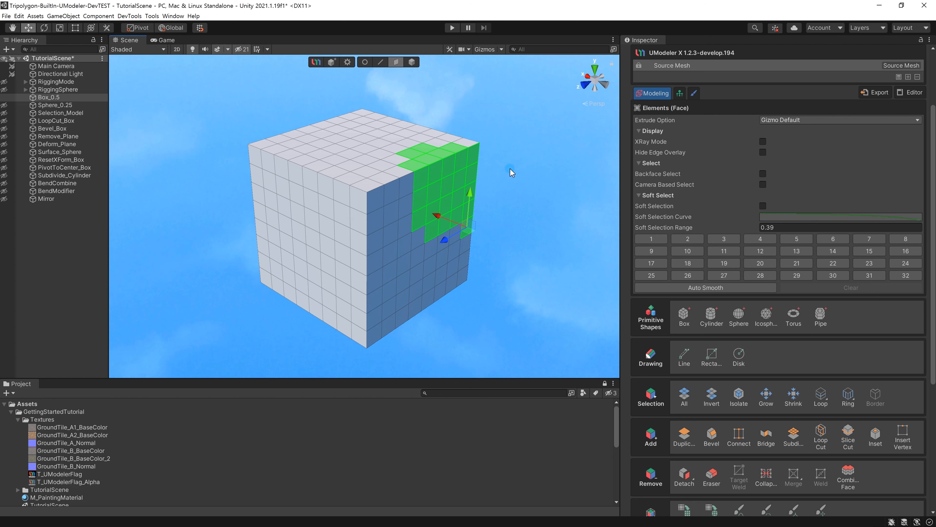
click(510, 169)
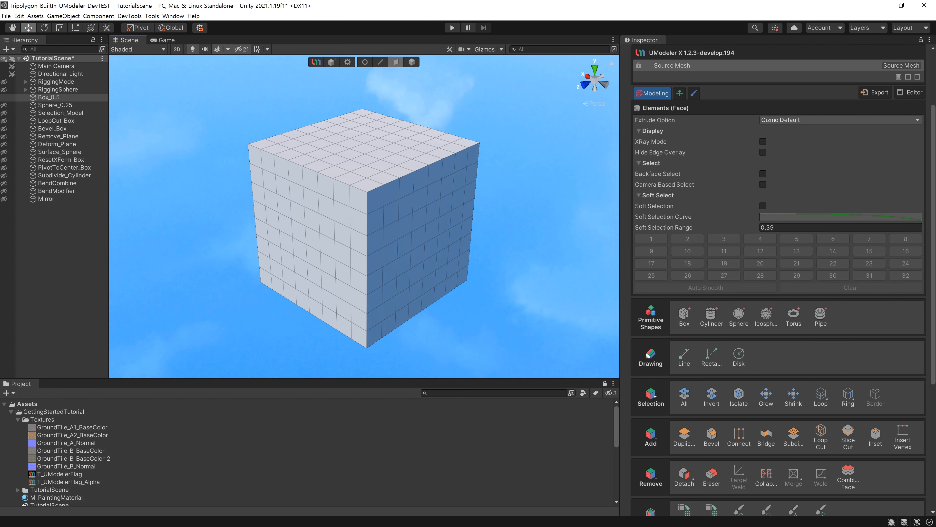
- Compare the Elements properties offered in vertex, edge and face selection for Box_0.5
drag(933, 180, 933, 219)
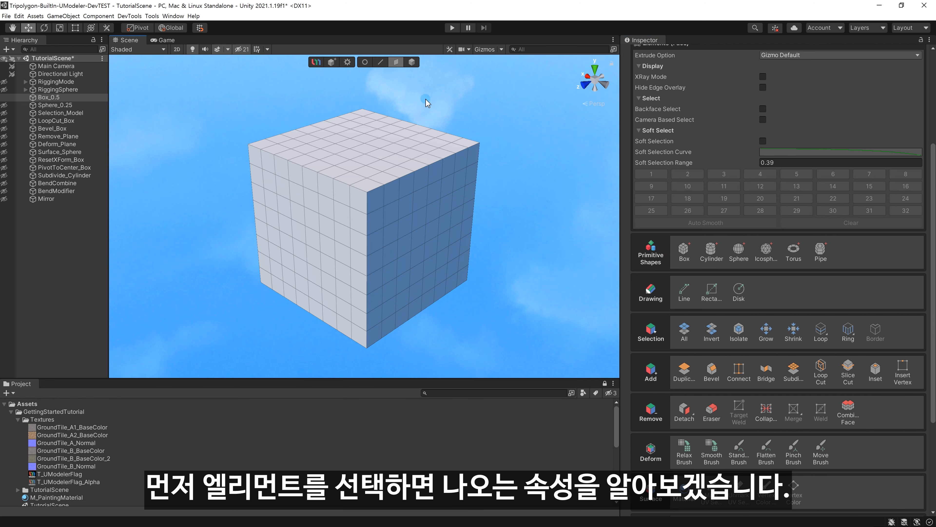
click(366, 62)
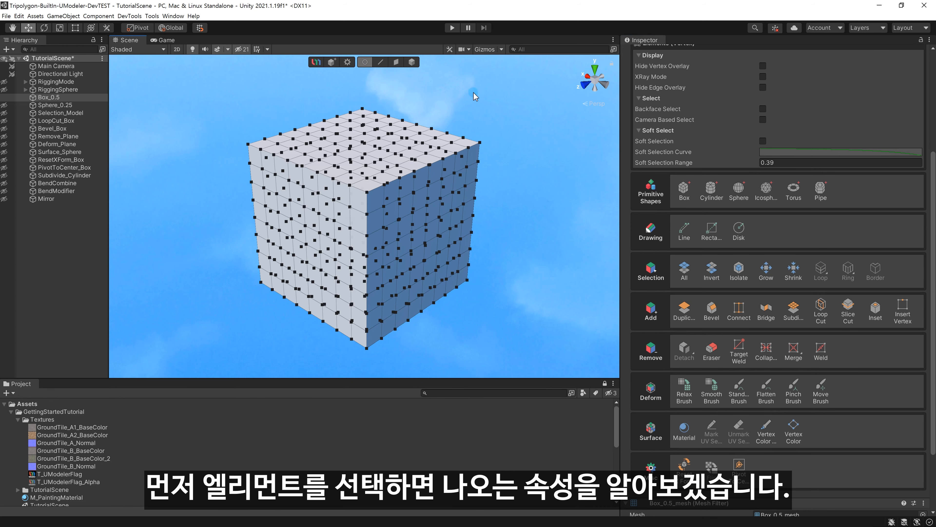
drag(932, 176, 933, 90)
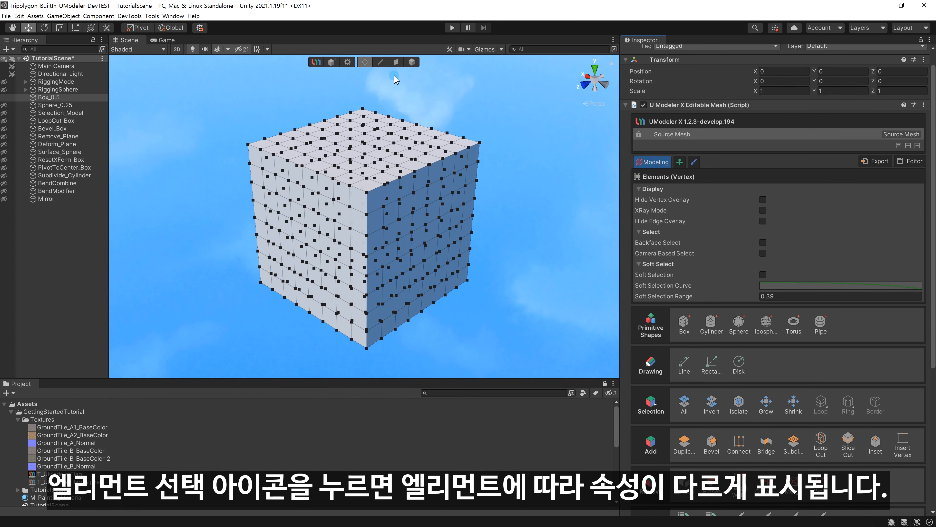
click(383, 64)
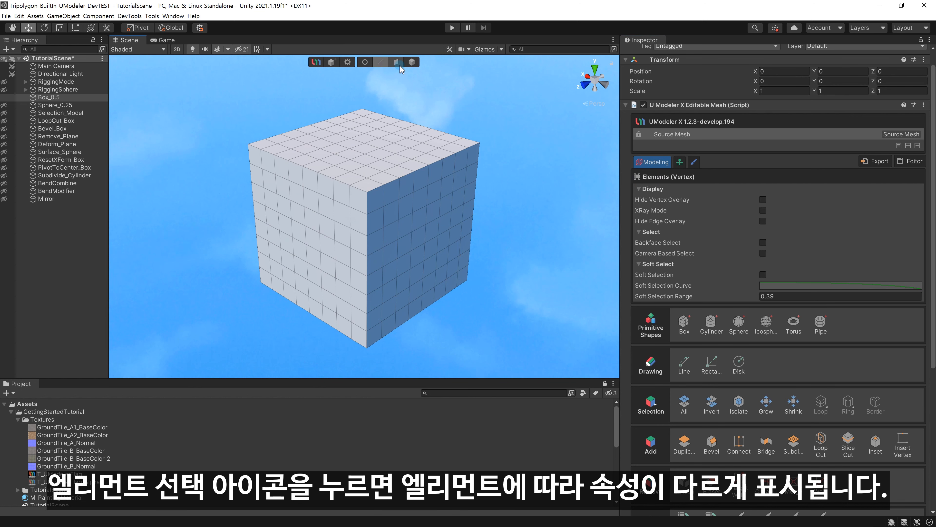
click(400, 65)
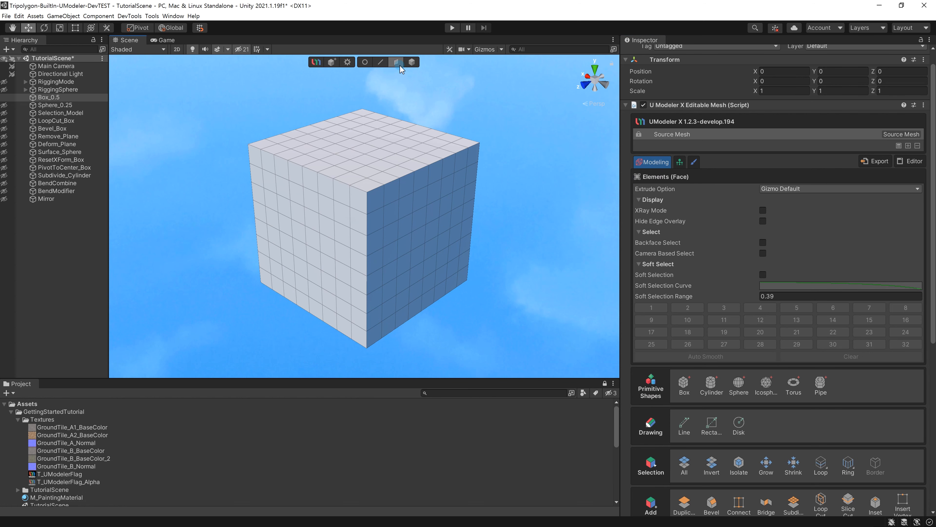
click(387, 64)
click(368, 62)
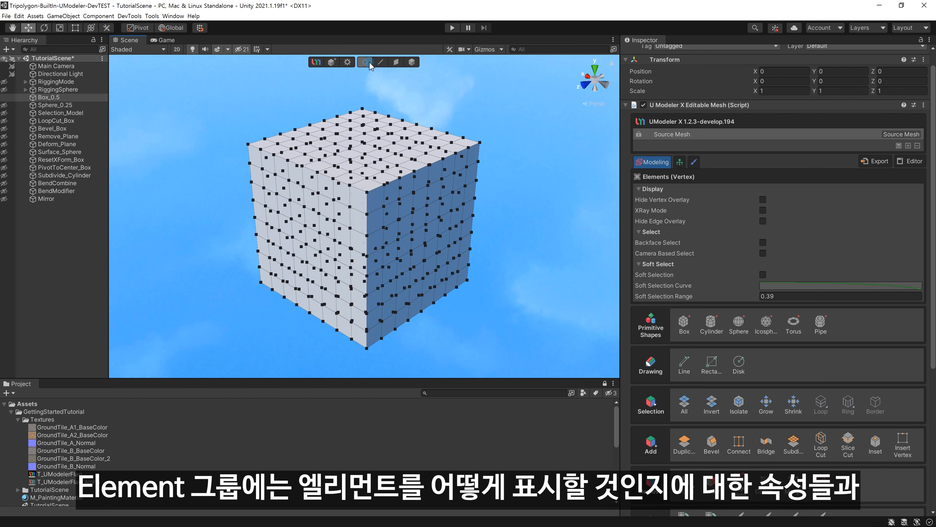
- Turn on XRay Mode in vertex selection for Box_0.5 and box-select its vertices to check the far side
click(381, 62)
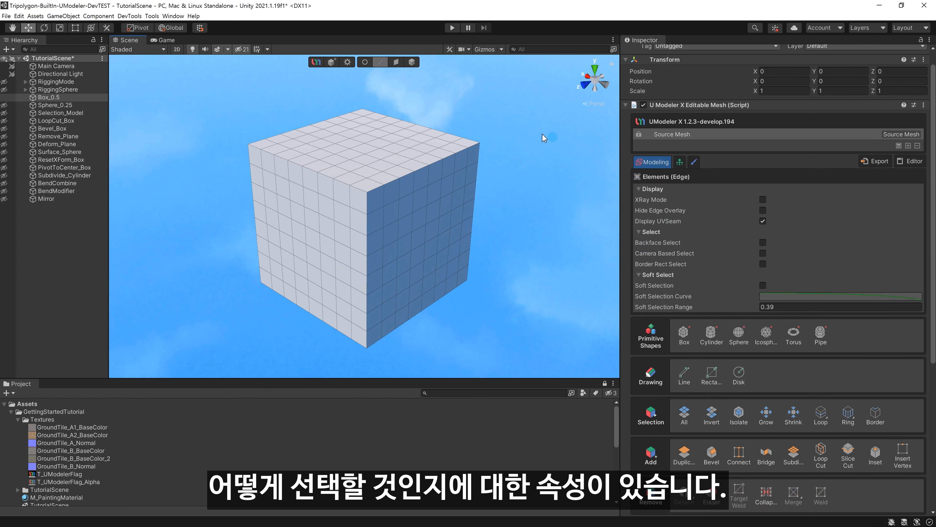
click(365, 63)
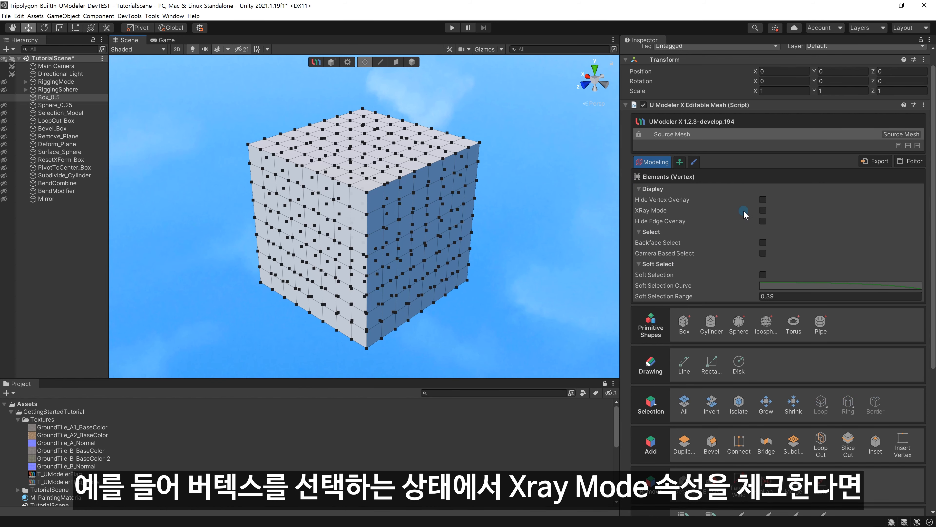
click(763, 210)
alt+drag(547, 213, 528, 205)
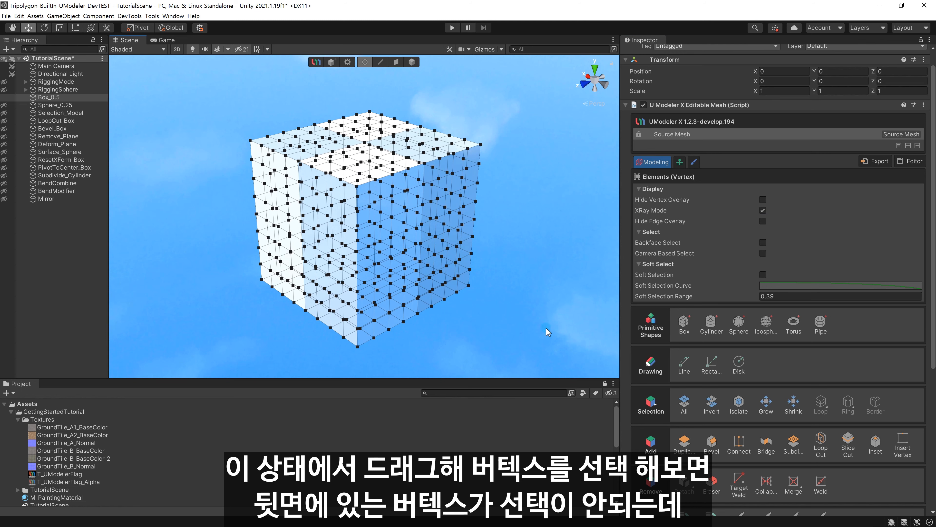
drag(547, 328, 254, 103)
mouse_move(317, 241)
alt+mouse_down()
mouse_move(459, 216)
mouse_move(558, 185)
mouse_move(317, 240)
alt+mouse_up()
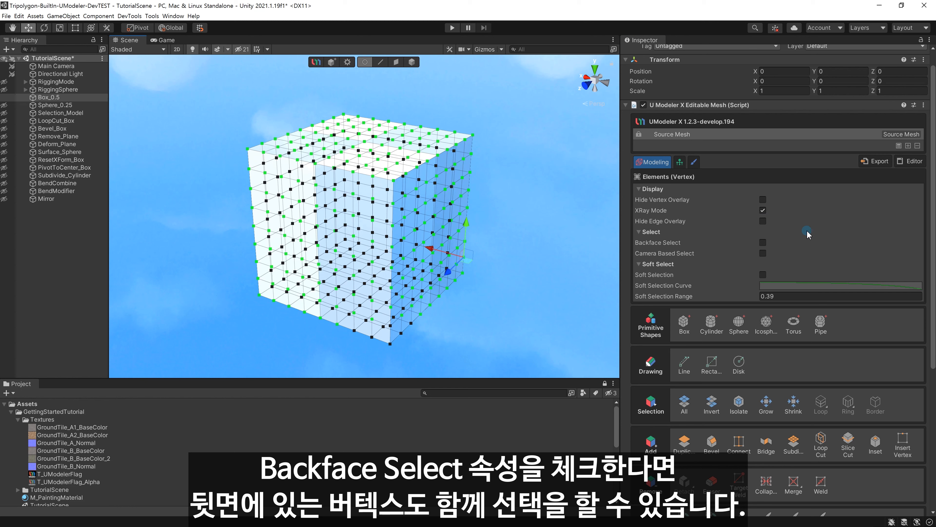
- Enable Backface Select, box-select all of Box_0.5's vertices from front to back, and clear the selection
click(763, 242)
alt+drag(564, 267, 507, 305)
drag(530, 349, 221, 103)
alt+drag(210, 173, 267, 190)
click(513, 285)
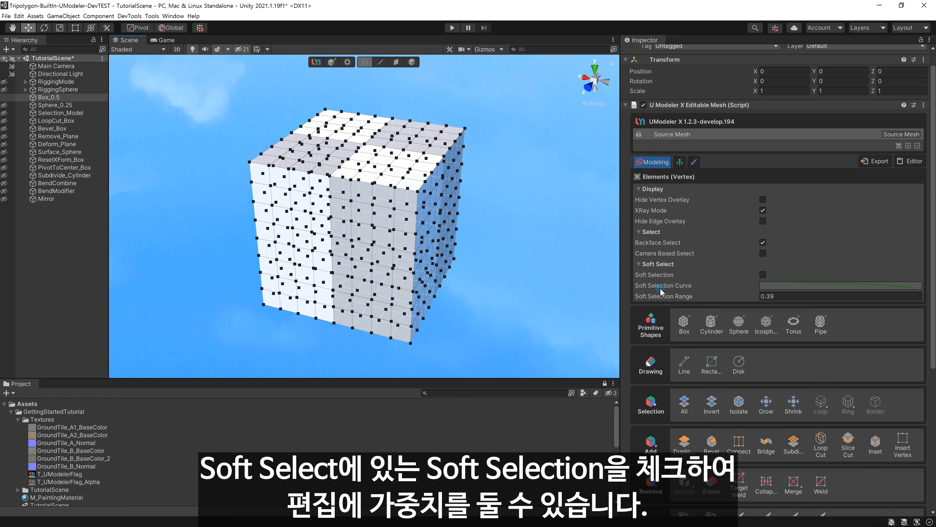
- Enable Soft Selection for Box_0.5's vertices and turn off Backface Select and XRay Mode
click(752, 275)
click(763, 242)
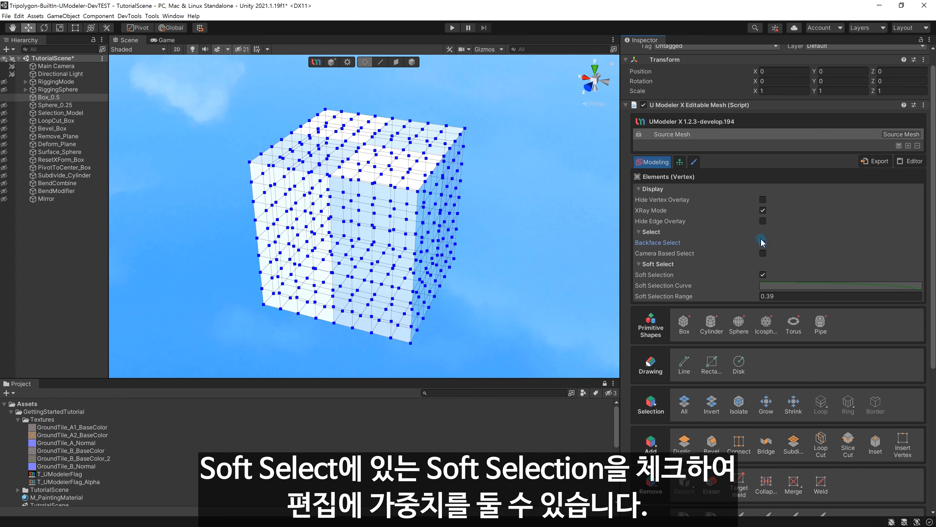
click(762, 211)
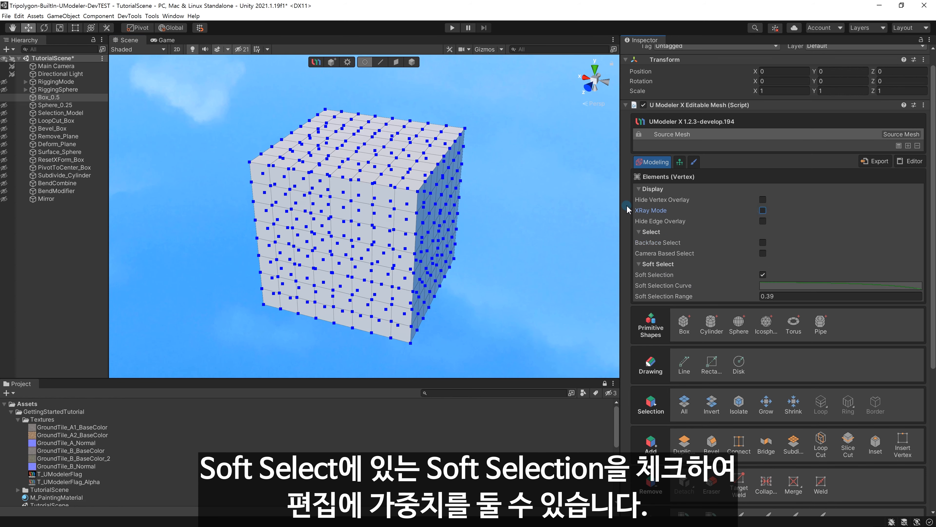
- Try moving the vertex at Box_0.5's upper front corner with soft selection, and undo the move
click(419, 194)
alt+drag(464, 240, 560, 219)
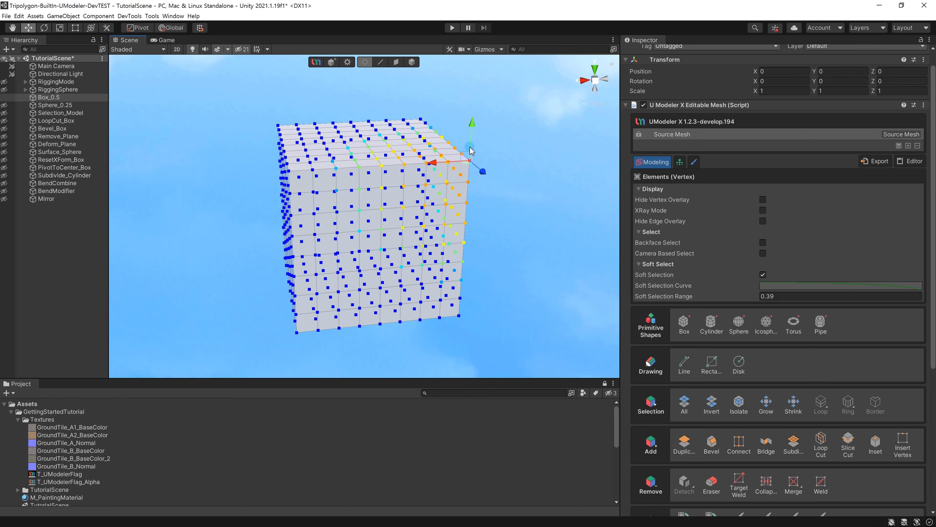
drag(465, 156, 430, 206)
key(ctrl+z)
alt+drag(533, 229, 397, 242)
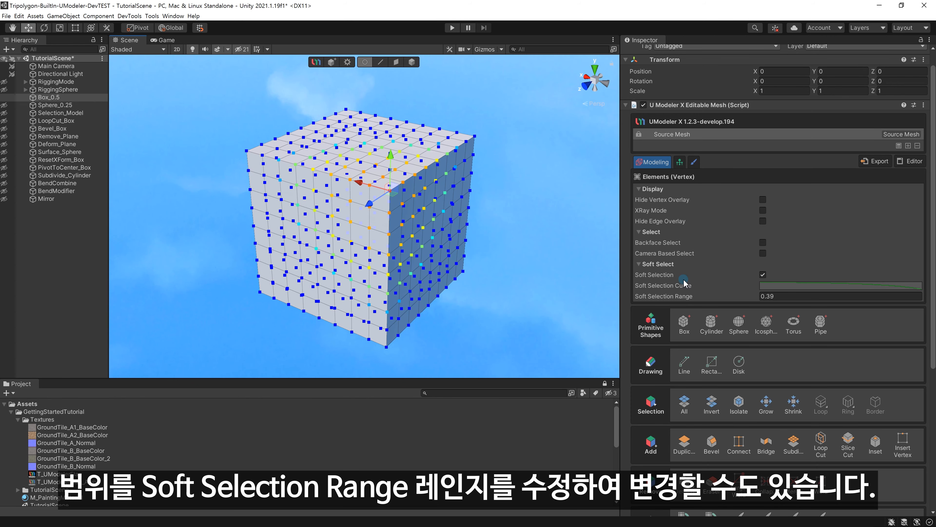
- Set the Soft Selection Range to 0.47, try pulling up a vertex in the middle of the top face, and undo it
drag(726, 298, 730, 298)
alt+drag(484, 269, 470, 219)
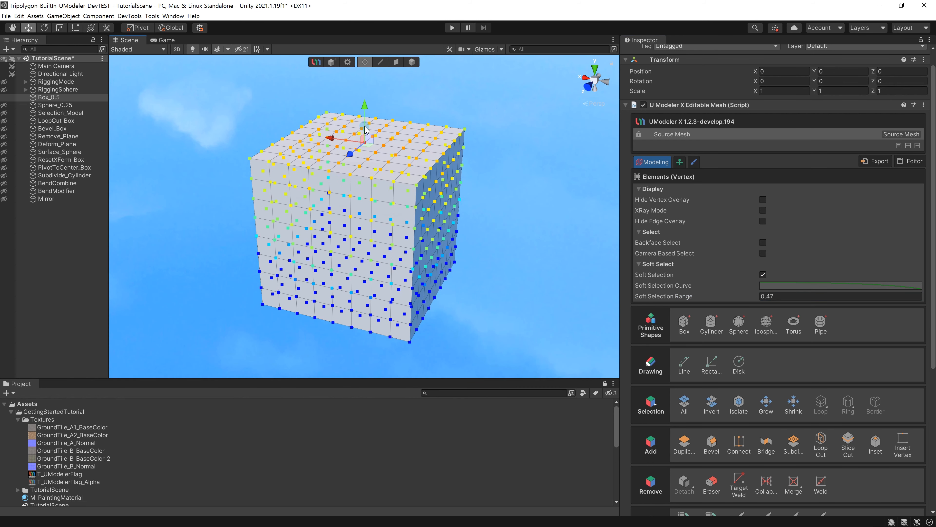
drag(366, 129, 395, 50)
key(ctrl+z)
- Add a low point to the Soft Selection Curve, try pulling up a top-face vertex, and undo the move
click(780, 286)
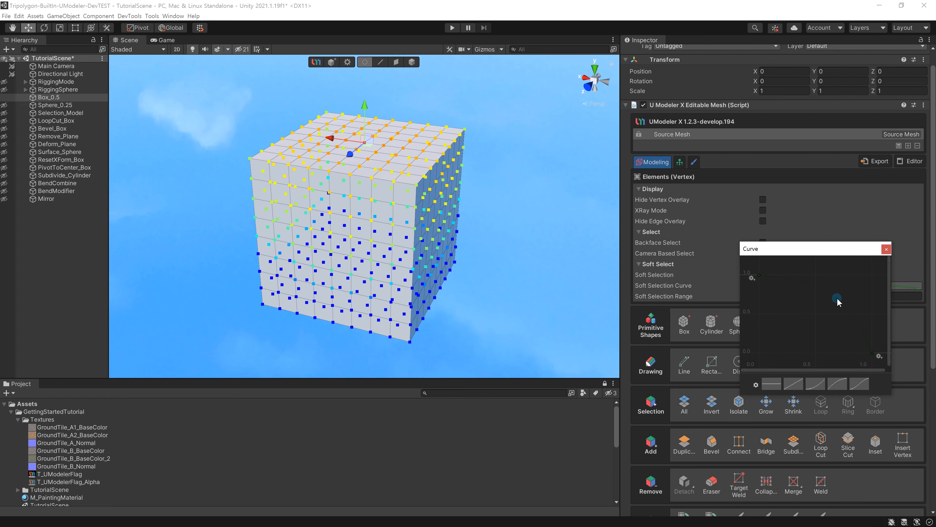
drag(837, 298, 798, 333)
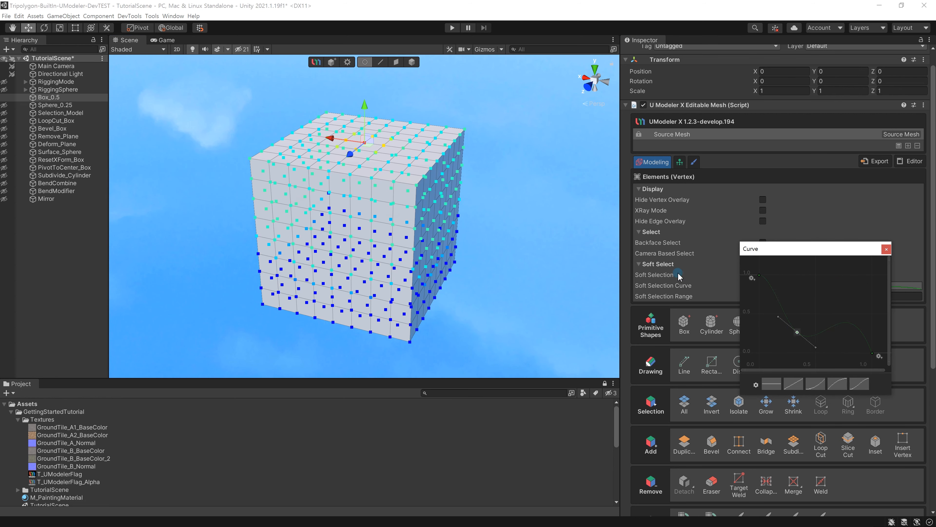
click(368, 160)
drag(370, 133, 384, 32)
key(ctrl+z)
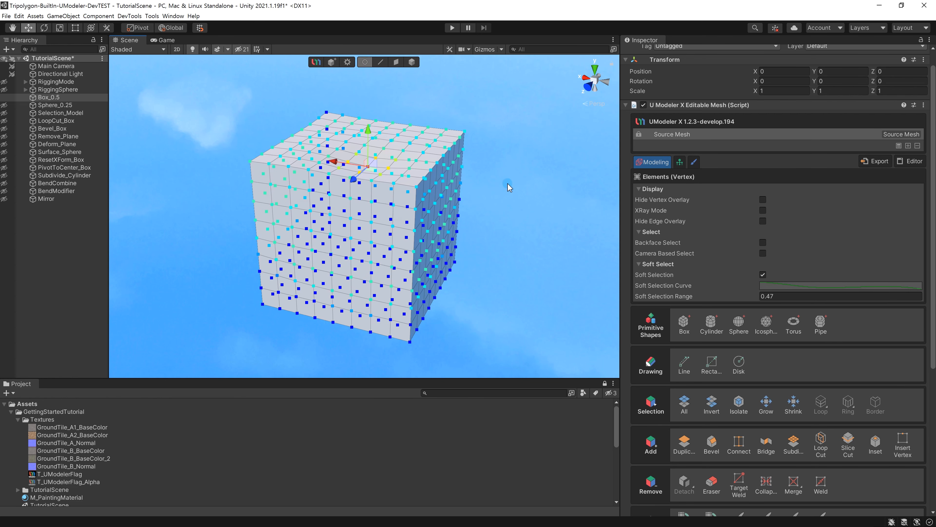
- Raise the middle point of the Soft Selection Curve and pull the selected top-face vertex upward
click(804, 286)
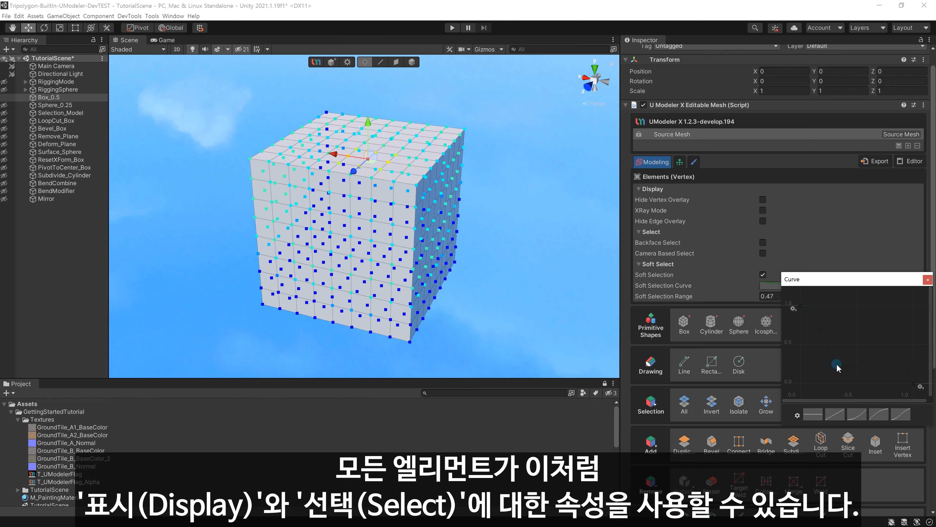
drag(838, 363, 856, 331)
drag(368, 127, 365, 106)
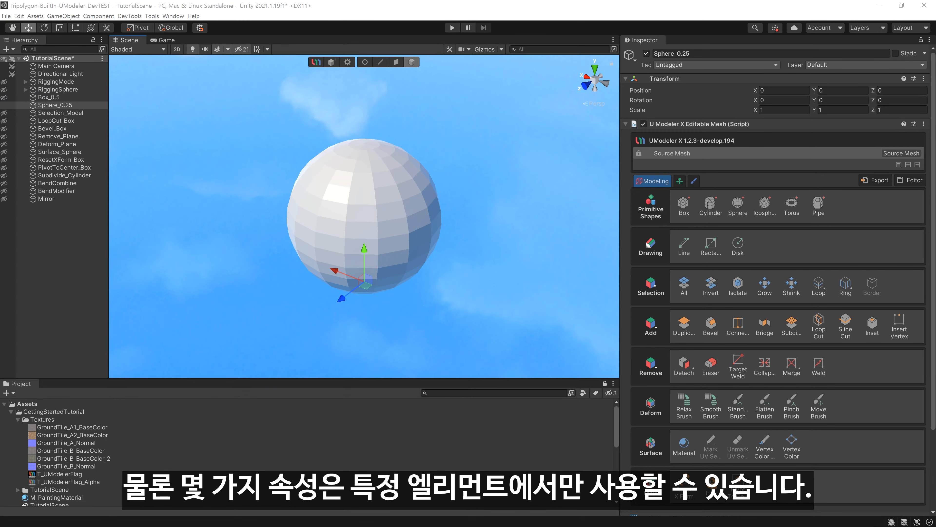
- Box-select faces on the lower right of Sphere_0.25, assign them to smoothing group 1, and clear the selection
click(396, 63)
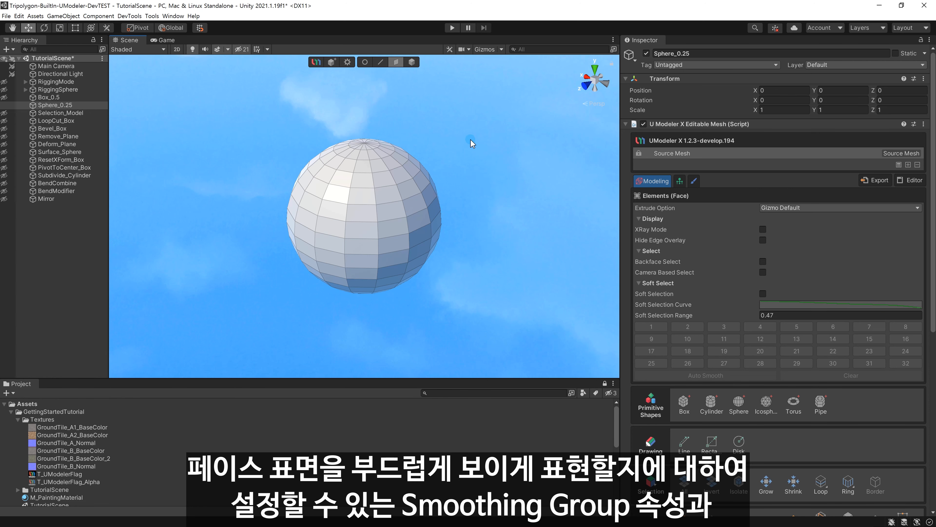
drag(480, 266, 345, 178)
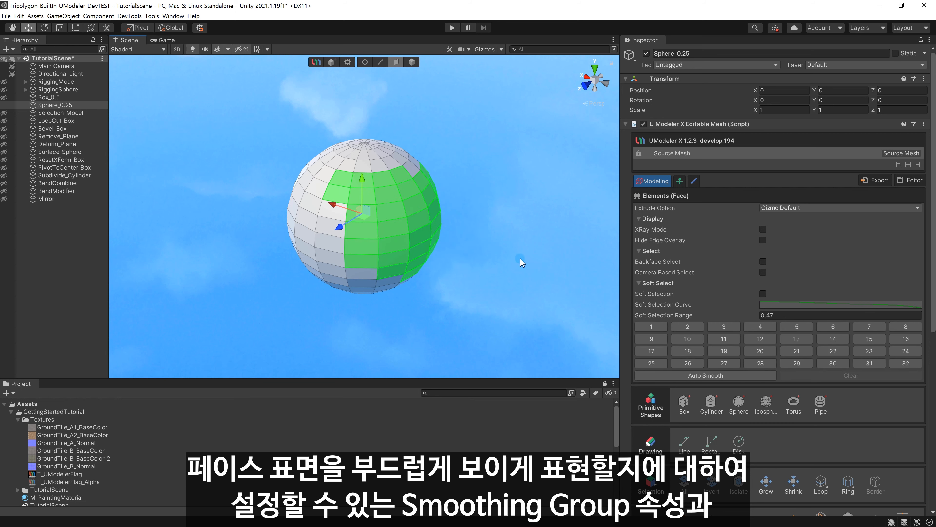
click(655, 330)
click(521, 275)
- Check the Extrude Option choices for Sphere_0.25's lower left faces, try extruding those faces, and undo it
alt+drag(521, 275, 306, 221)
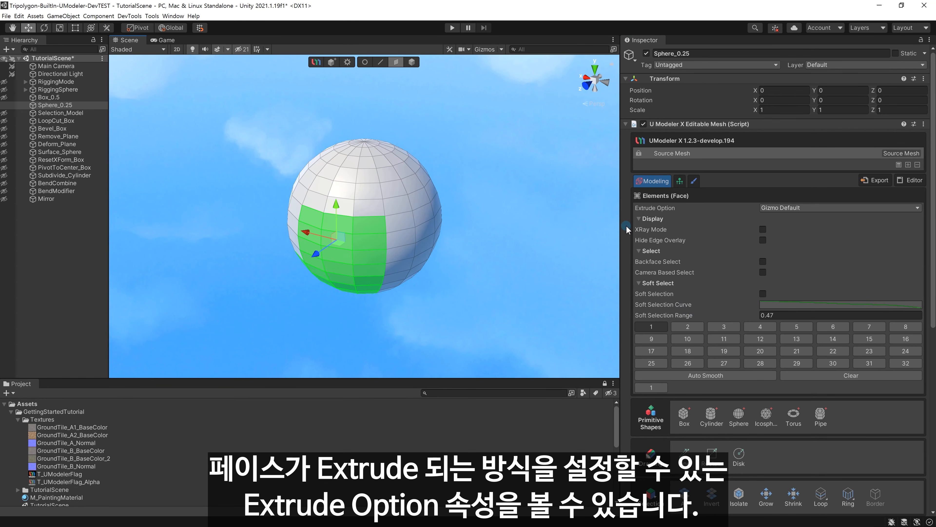
click(770, 211)
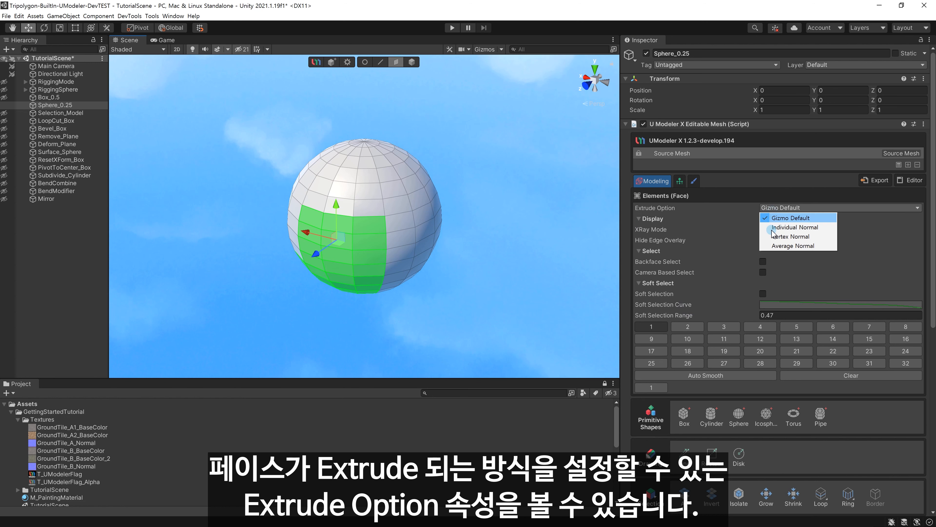
click(341, 253)
shift+drag(340, 253, 313, 275)
key(ctrl+z)
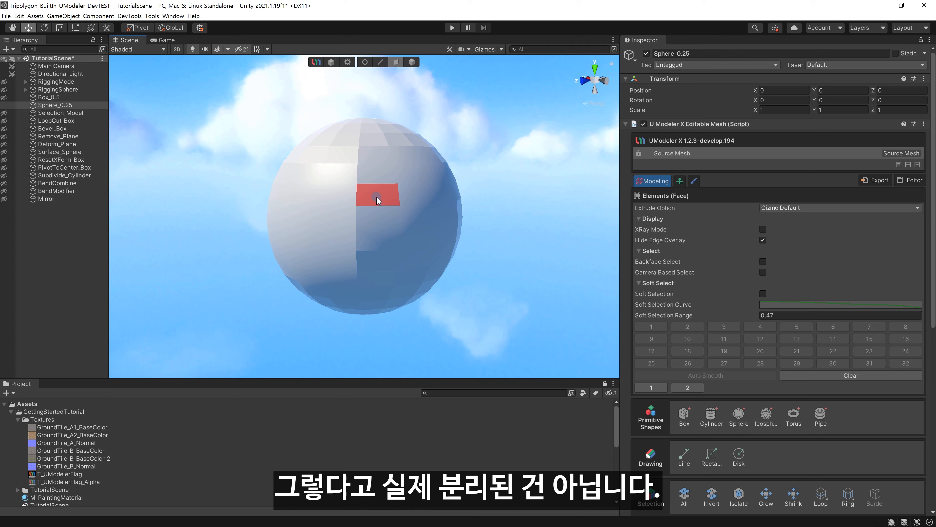
- Turn off Hide Edge Overlay for Sphere_0.25 and move a face beside the smoothing seam to check that the surface stays connected
click(377, 196)
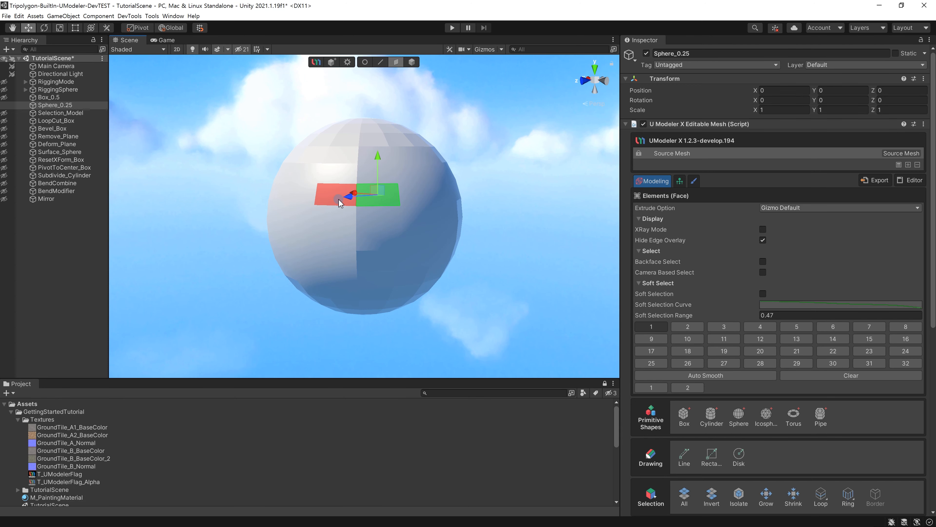
click(323, 194)
click(370, 199)
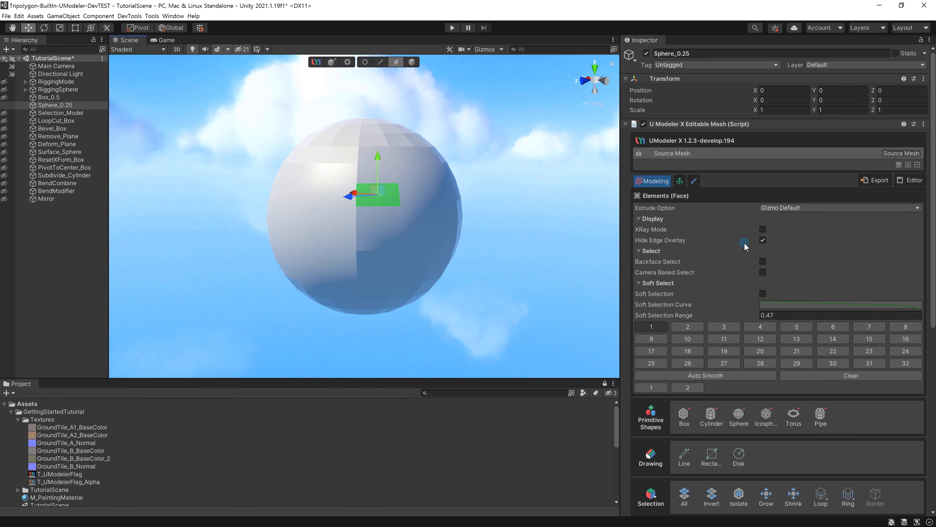
click(762, 241)
alt+drag(459, 226, 489, 246)
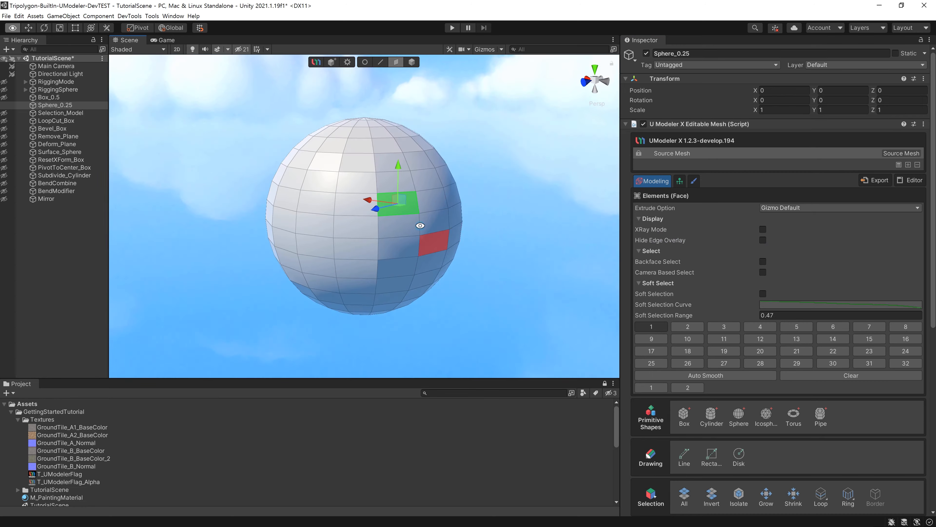
alt+drag(419, 226, 392, 231)
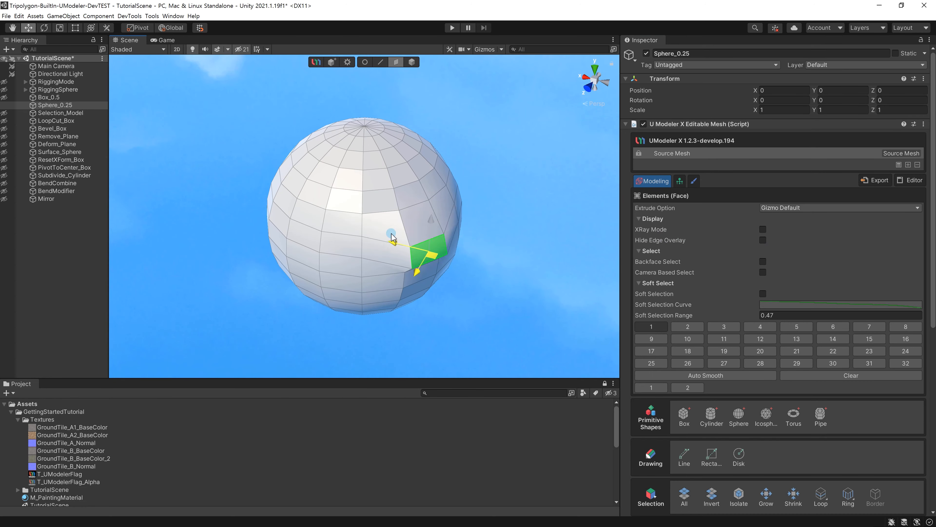
drag(391, 232, 452, 257)
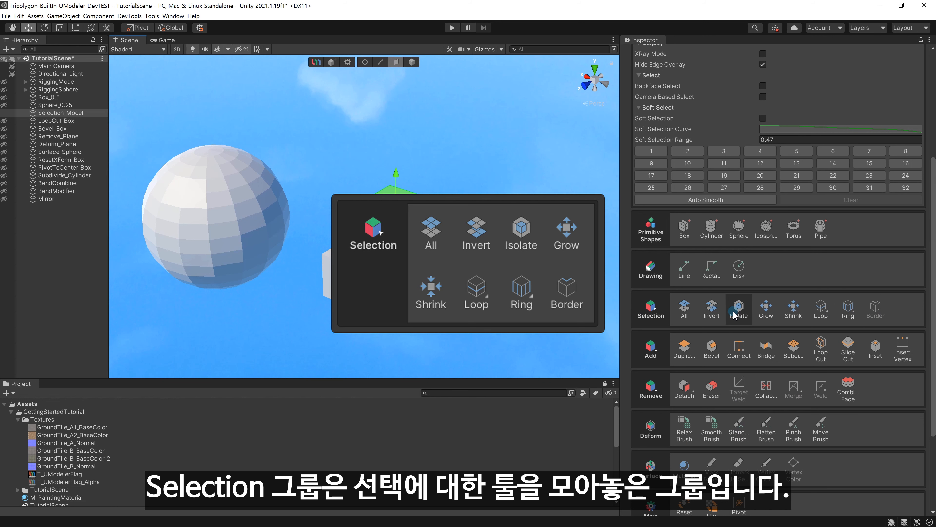
- Apply Isolate in Selection_Model to a face of the box, the plane and the sphere in turn to select each connected part
click(734, 312)
click(503, 301)
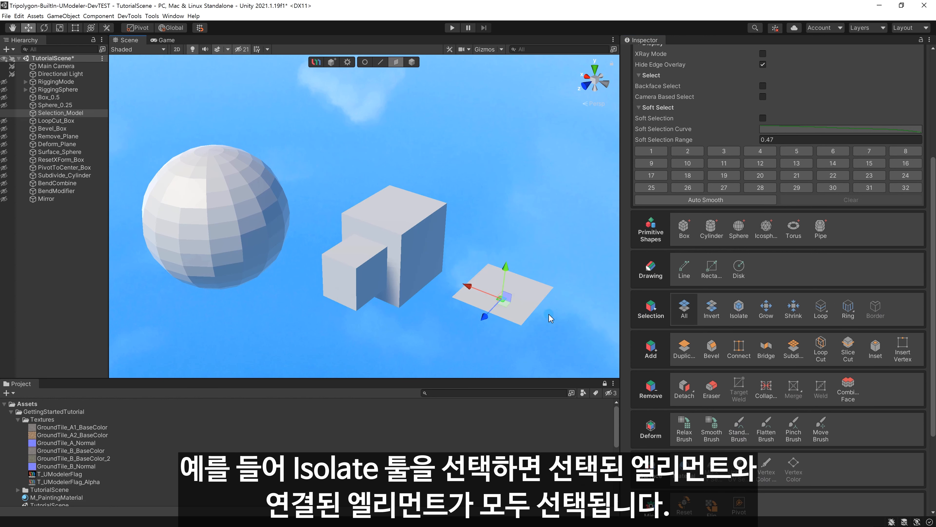
click(739, 310)
click(224, 230)
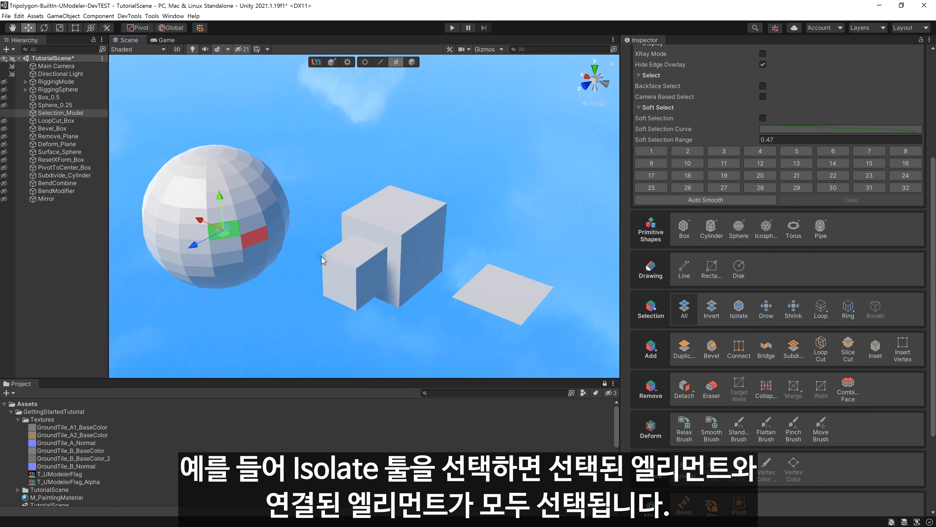
click(741, 310)
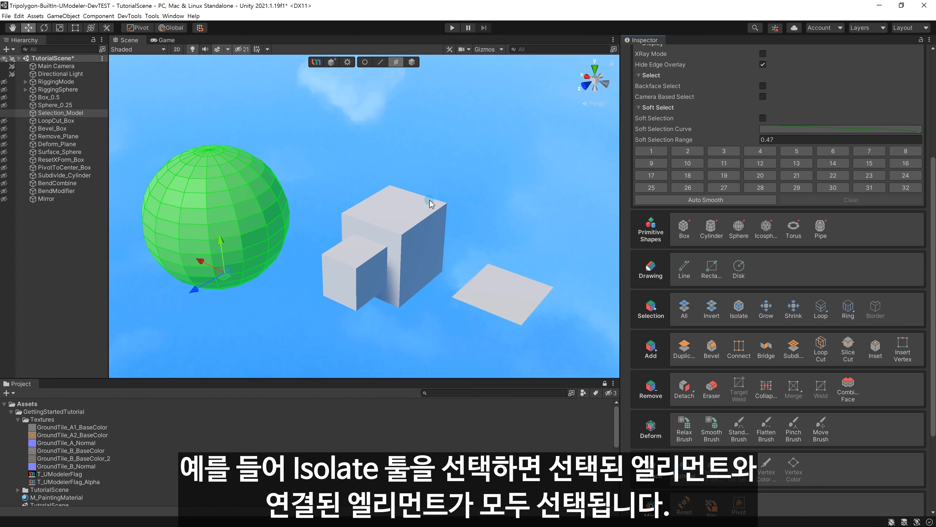
- Select the large box's top face together with a sphere face, apply Isolate to both parts, and clear the selection
click(415, 210)
shift+click(245, 199)
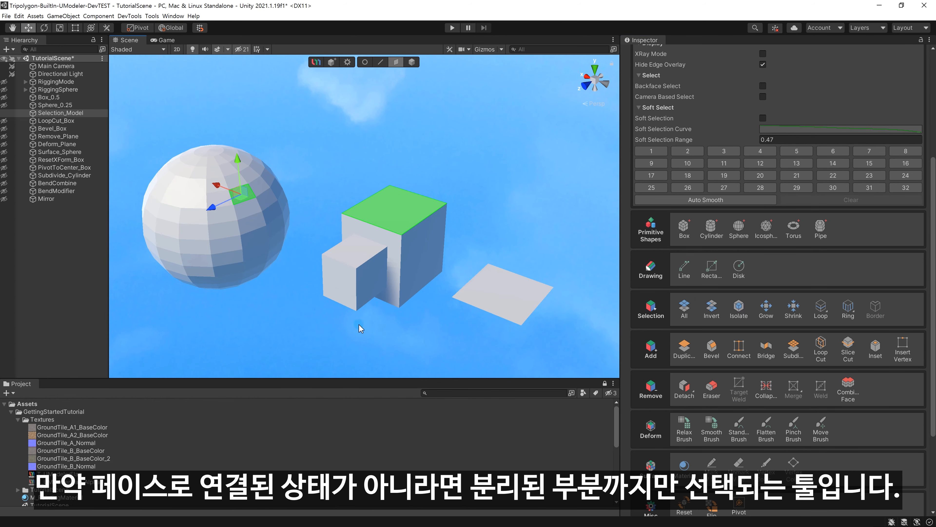
click(739, 310)
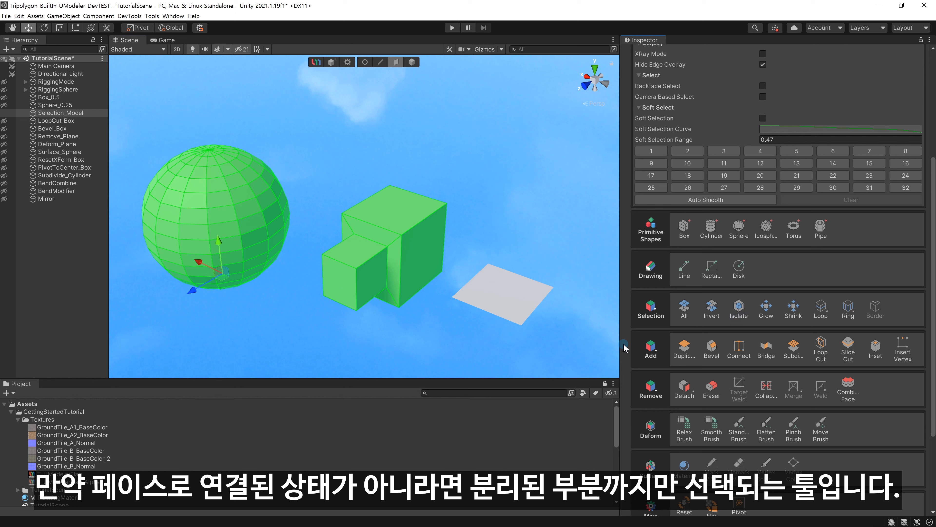
click(458, 328)
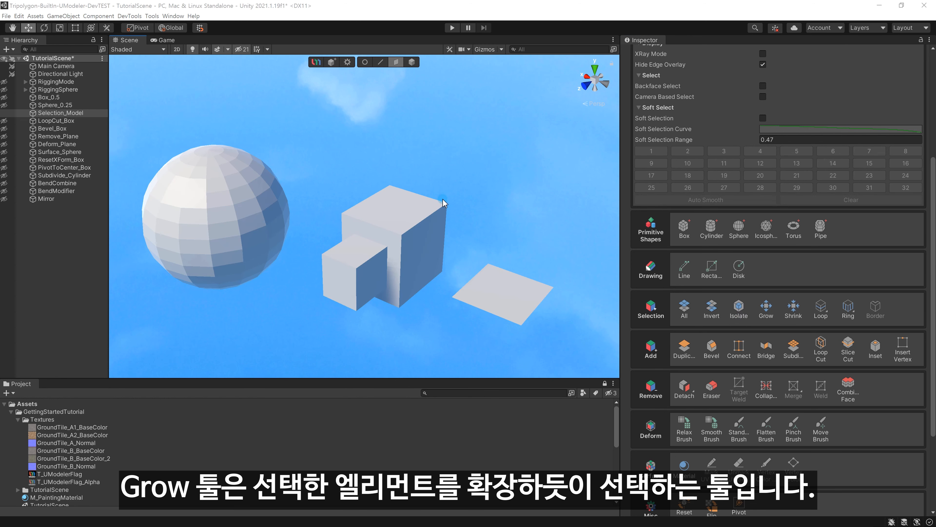
- Select one face on the front of the sphere and expand the selection three times with Grow
click(194, 231)
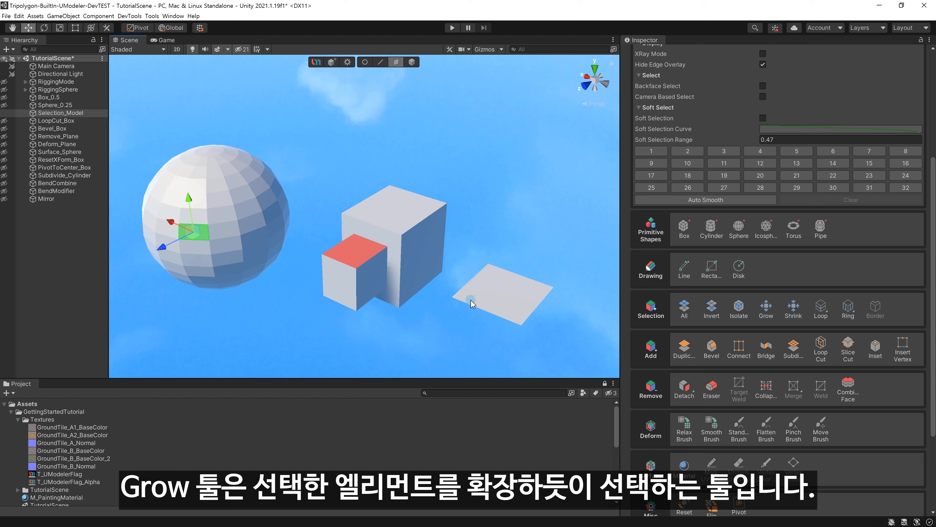
click(767, 310)
click(767, 310)
click(767, 310)
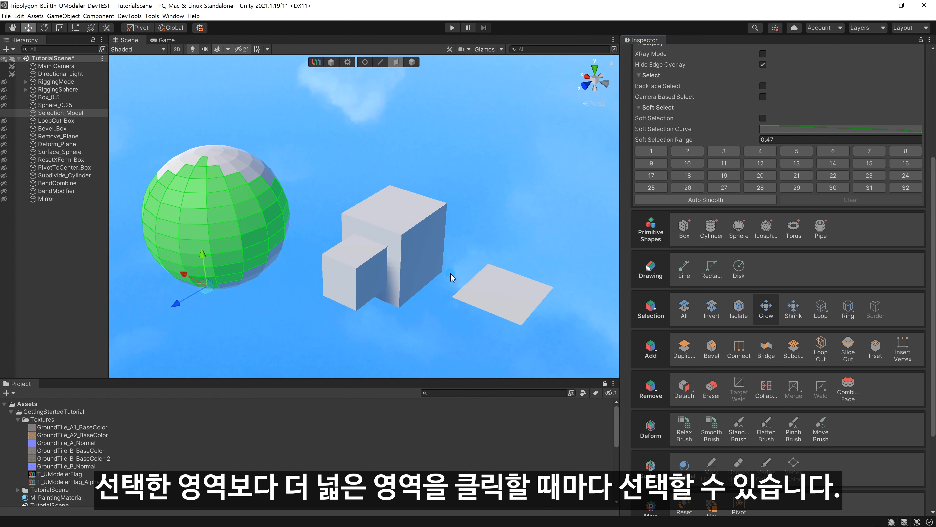
- Grow the selection from the large box's top face and invert it
click(394, 208)
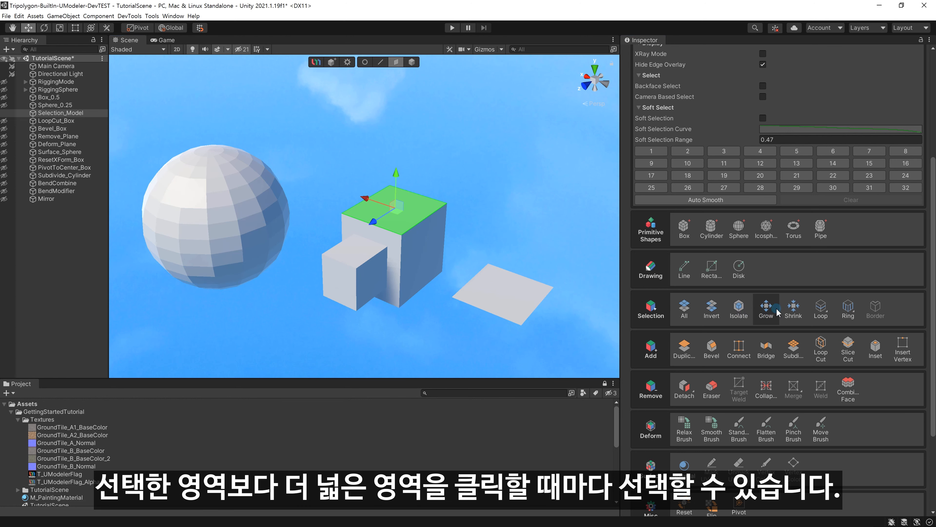
click(767, 309)
click(712, 310)
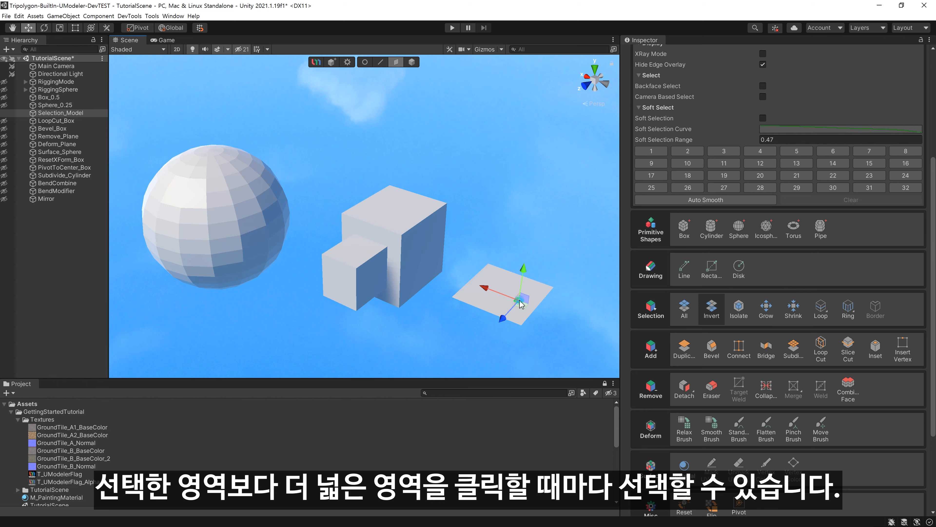
- Expand the selection from the plane's front corner face repeatedly with Grow, and clear the selection
click(763, 309)
click(763, 309)
click(763, 309)
click(763, 309)
click(763, 309)
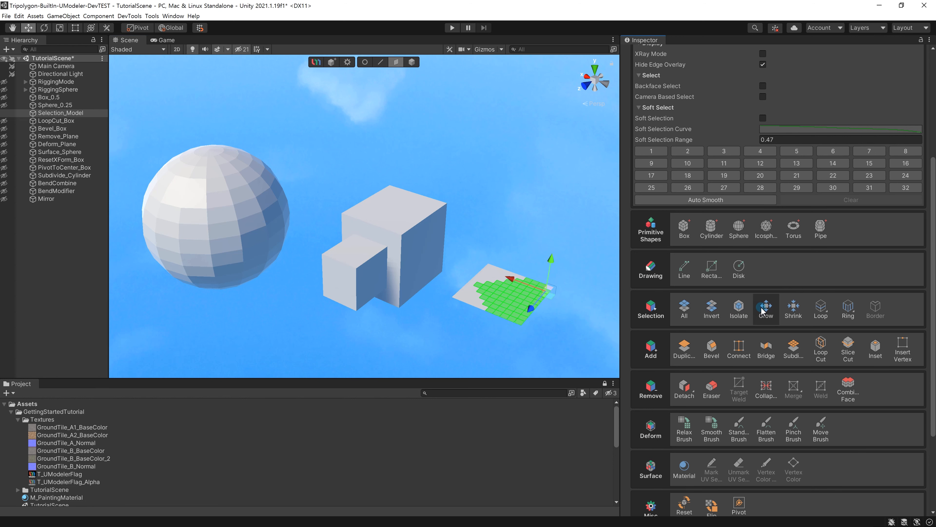
click(480, 209)
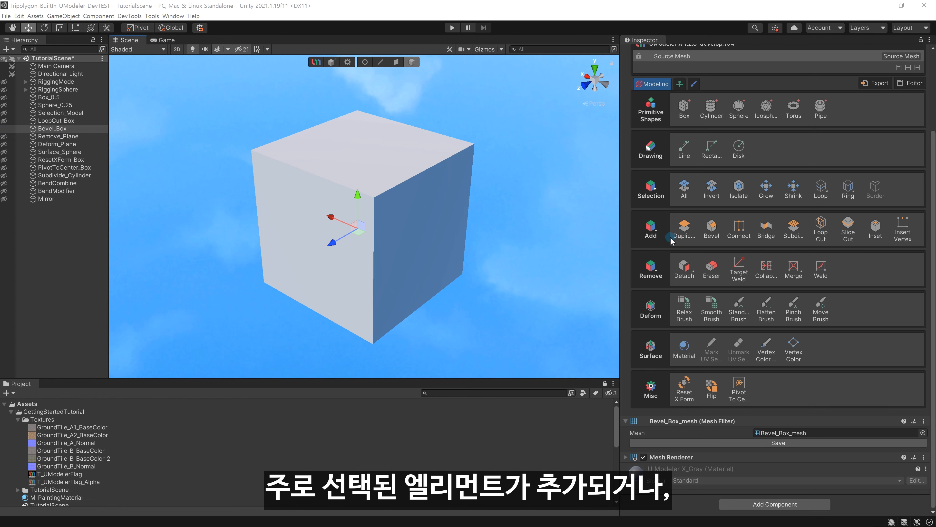
- Switch Bevel_Box to edge mode, turn off Hide Edge Overlay and select the edge between the top and the right side face
click(381, 62)
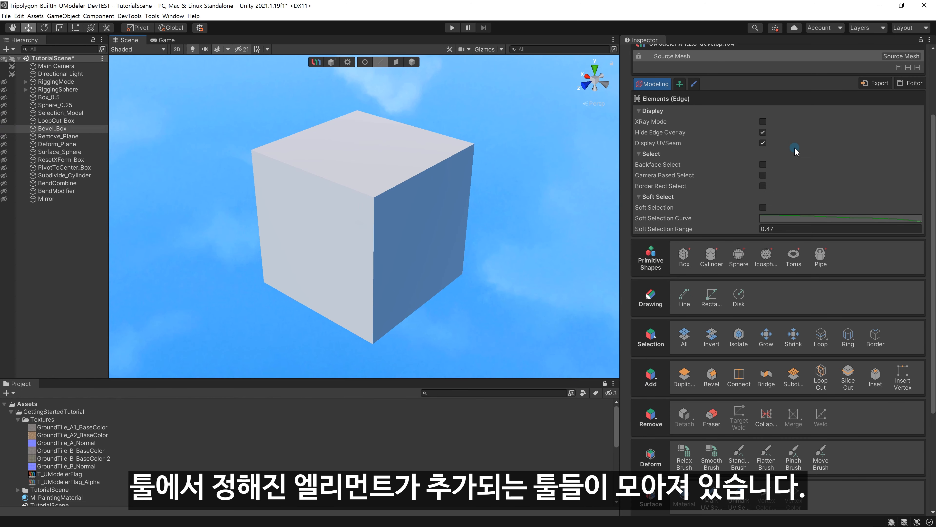
click(763, 131)
click(498, 146)
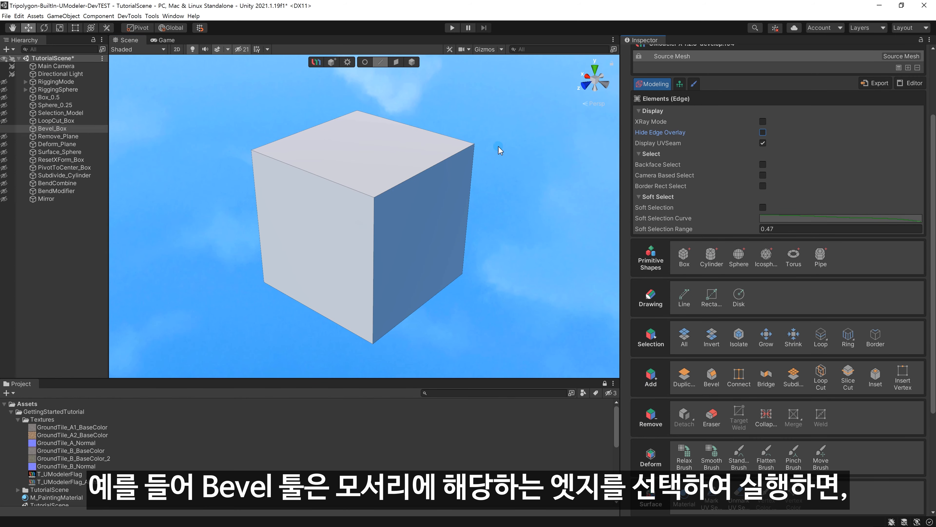
click(422, 175)
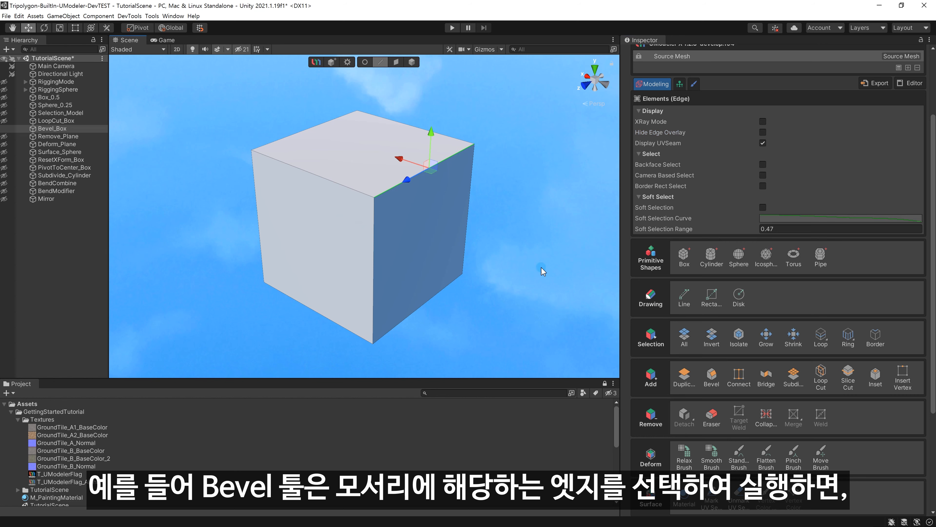
- Bevel the selected edge with a width of 0.2, switch to object mode and undo the last change
click(701, 380)
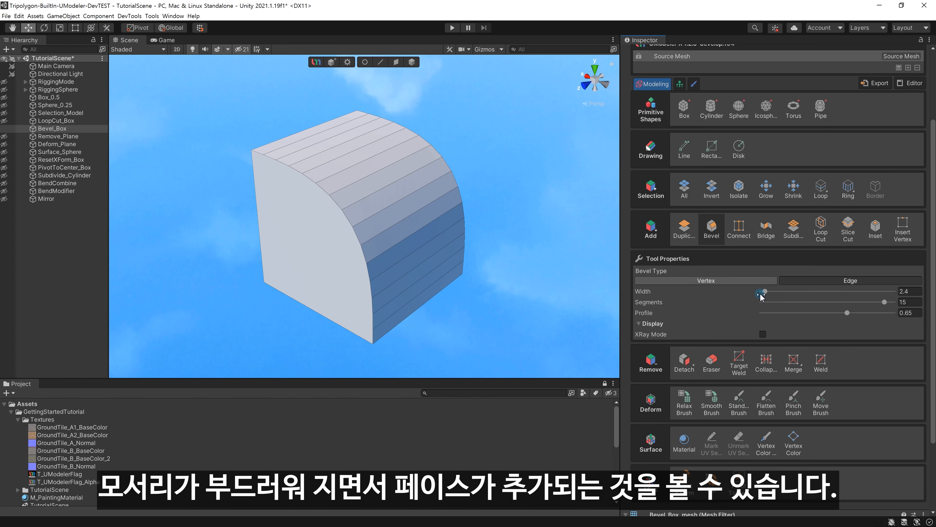
drag(768, 292, 762, 292)
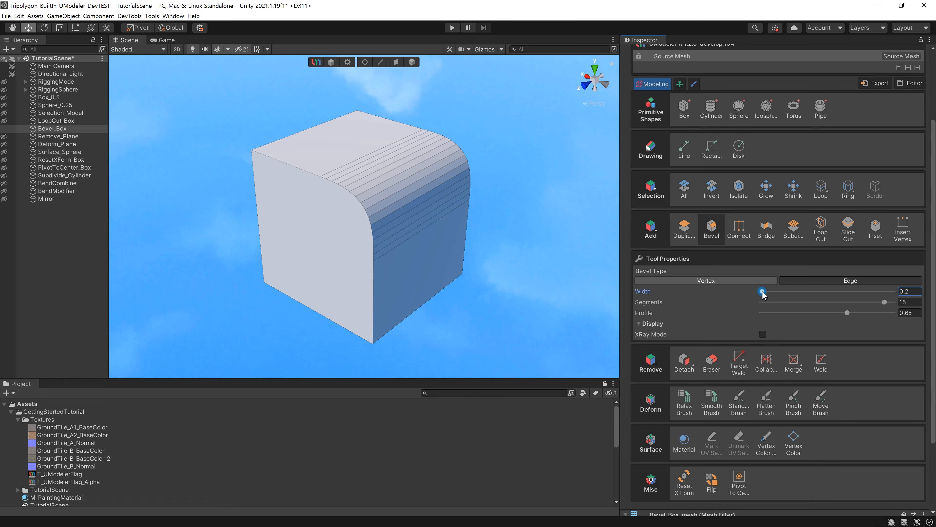
click(413, 63)
mouse_move(542, 304)
alt+mouse_down()
mouse_move(373, 261)
mouse_move(541, 293)
alt+mouse_up()
key(ctrl+z)
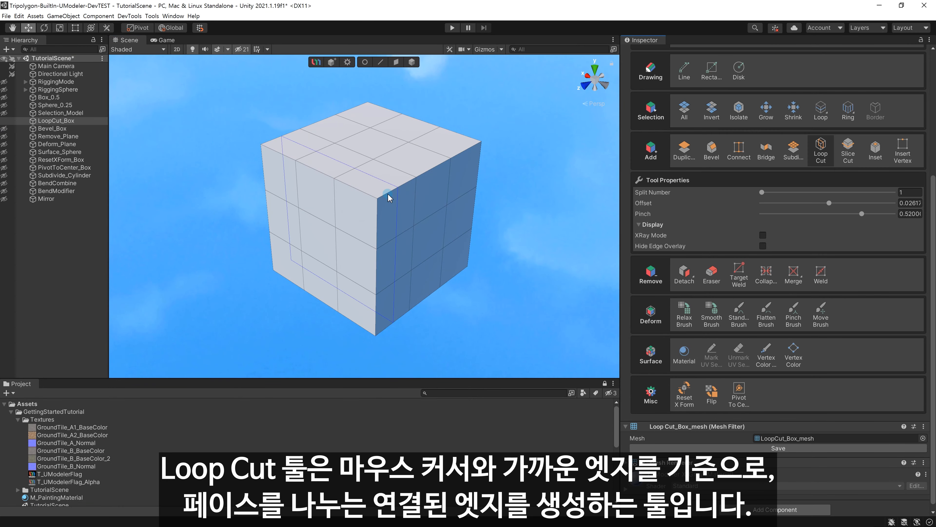
- Cut vertical and horizontal edge loops into LoopCut_Box with Loop Cut, and pick a face near the lower left corner in face mode
click(377, 192)
click(402, 171)
click(361, 157)
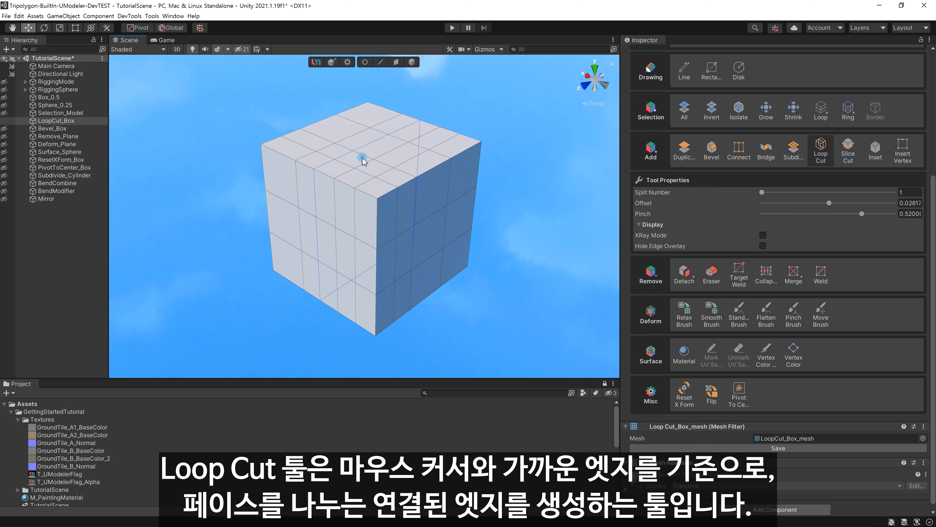
click(311, 149)
click(279, 184)
click(300, 219)
click(307, 265)
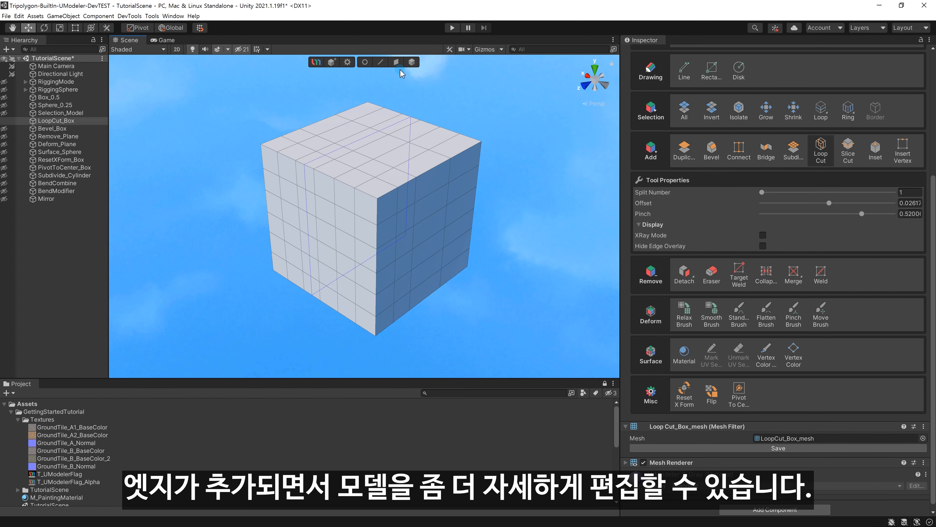
click(396, 63)
click(312, 261)
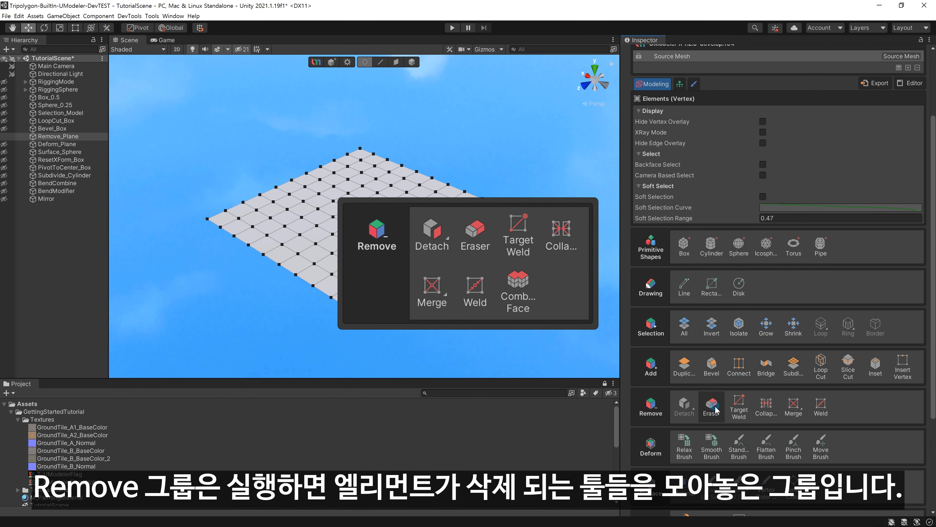
- Try Target Weld on the vertices along the right edge of Remove_Plane and undo the welds
key(ctrl+z)
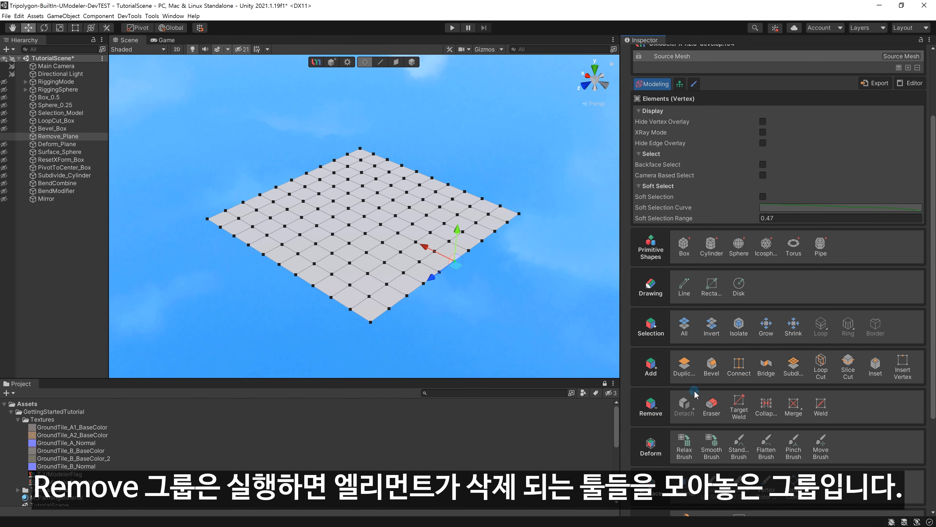
click(732, 396)
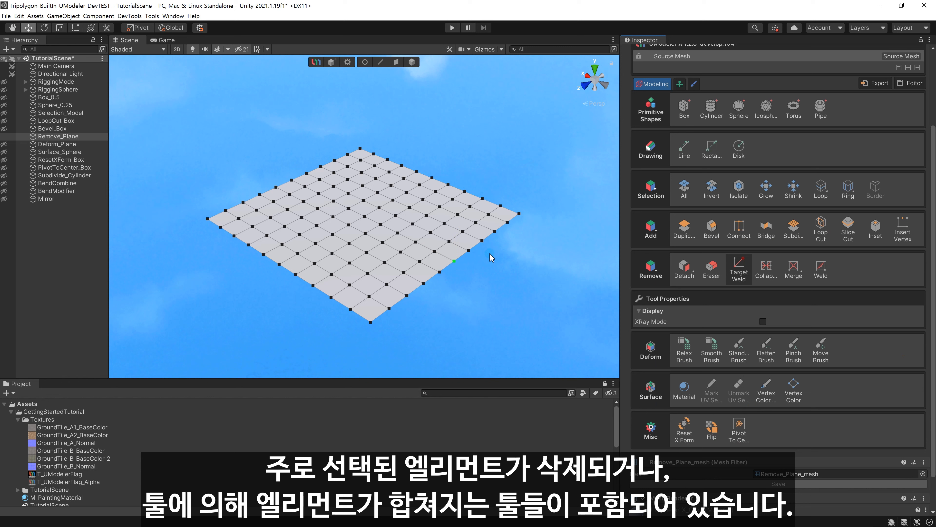
click(469, 251)
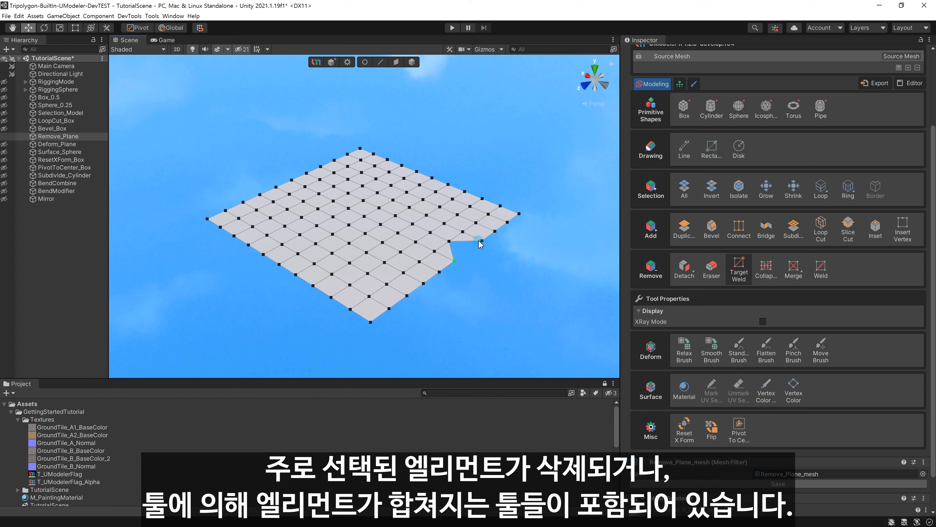
click(463, 232)
key(ctrl+z)
key(ctrl+z)
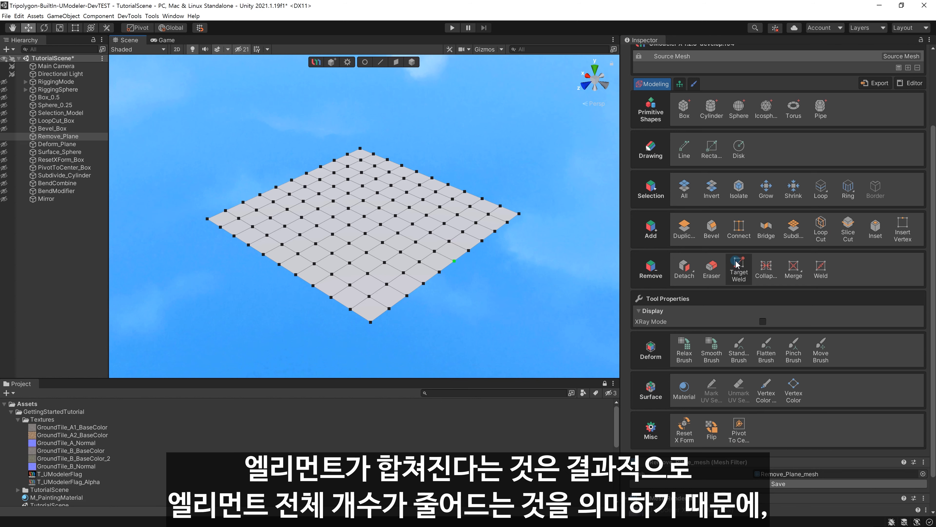
- Target-weld the front corner vertex and its neighbours along the front right edge of Remove_Plane
click(370, 319)
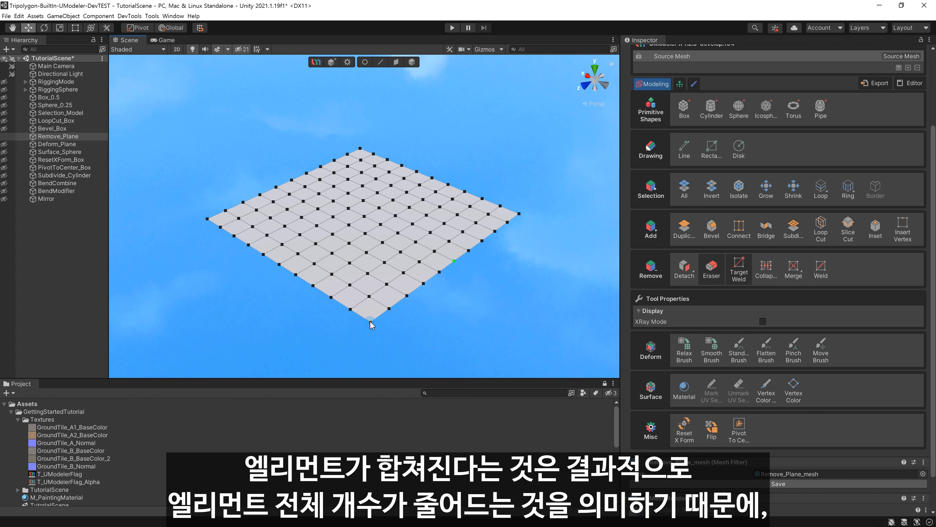
click(389, 309)
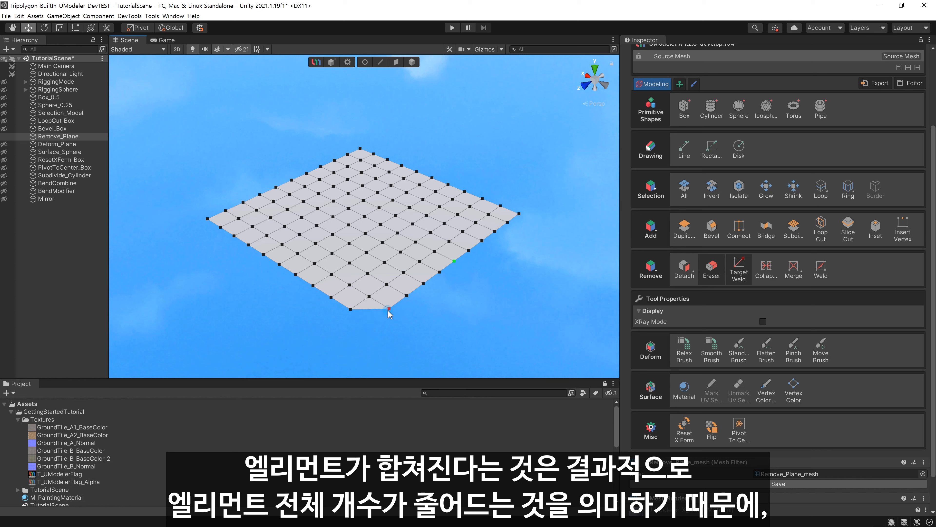
click(406, 296)
click(439, 272)
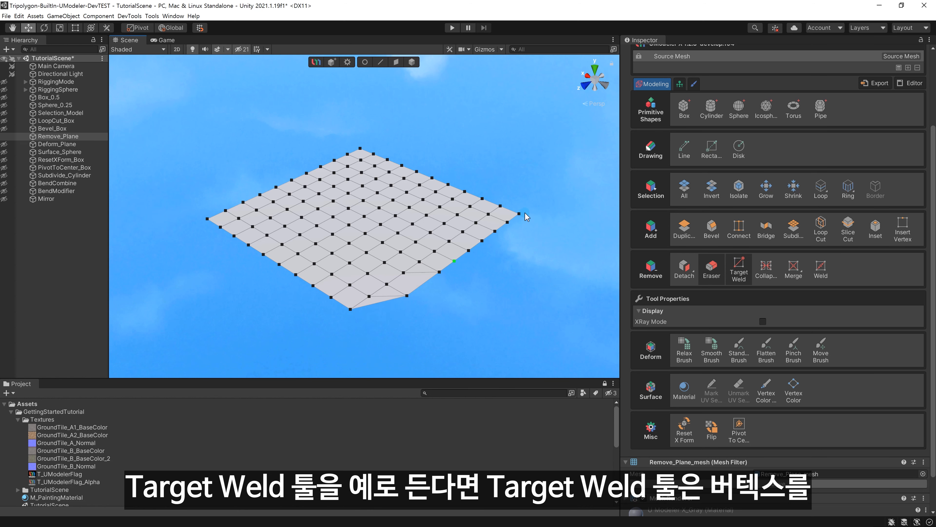
- Target-weld the vertices at the plane's right corner into their neighbours to cut the corner off
click(507, 223)
click(519, 214)
click(519, 214)
click(501, 206)
click(488, 214)
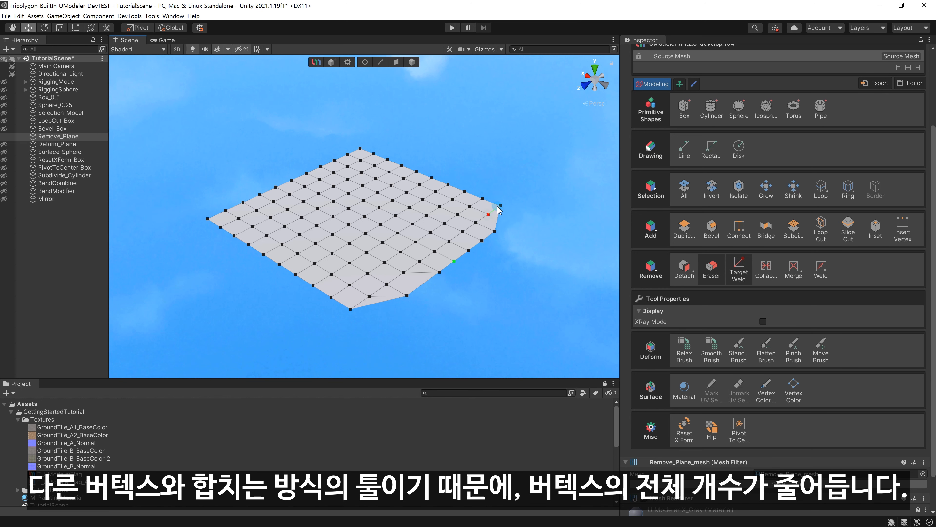
click(494, 232)
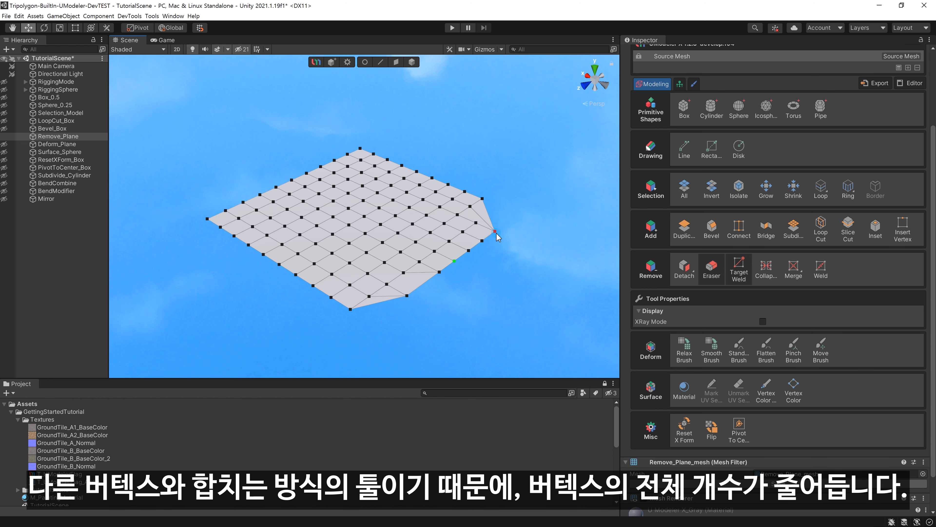
- Target-weld the inner vertices beside the plane's right edge into neighbouring edge vertices
click(463, 232)
click(482, 241)
click(449, 241)
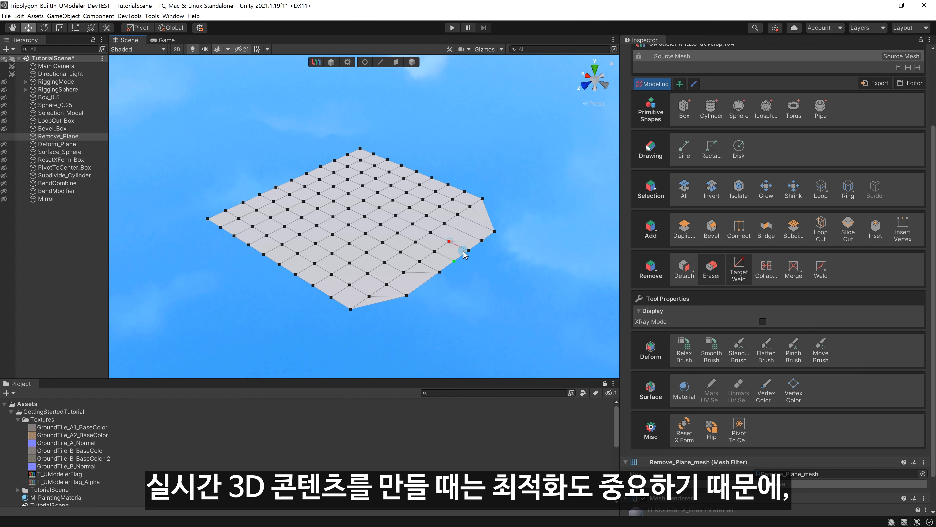
click(464, 252)
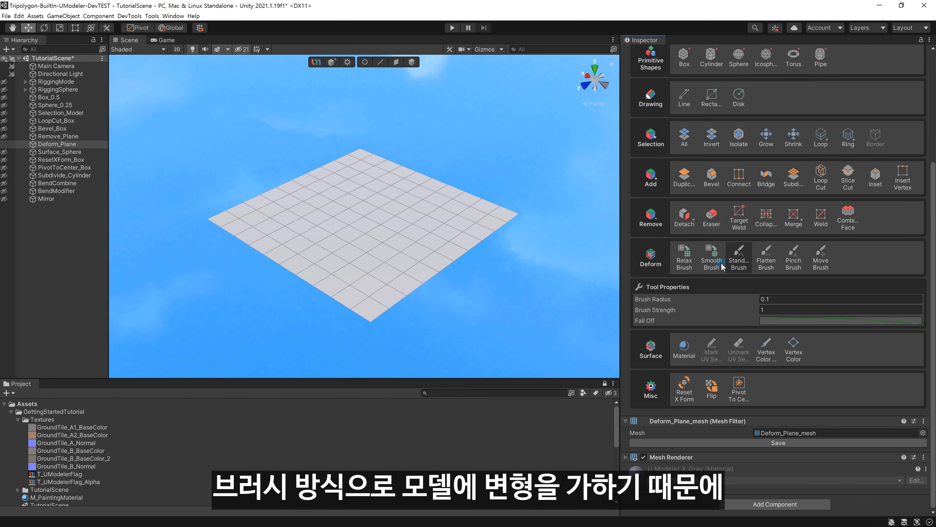
- Try sculpting bumps across Deform_Plane with the Standard Brush and undo them
mouse_move(432, 198)
mouse_down()
mouse_move(376, 199)
mouse_move(334, 255)
mouse_move(406, 190)
mouse_move(313, 199)
mouse_move(303, 188)
mouse_move(393, 215)
mouse_move(386, 203)
mouse_move(377, 245)
mouse_move(485, 218)
mouse_up()
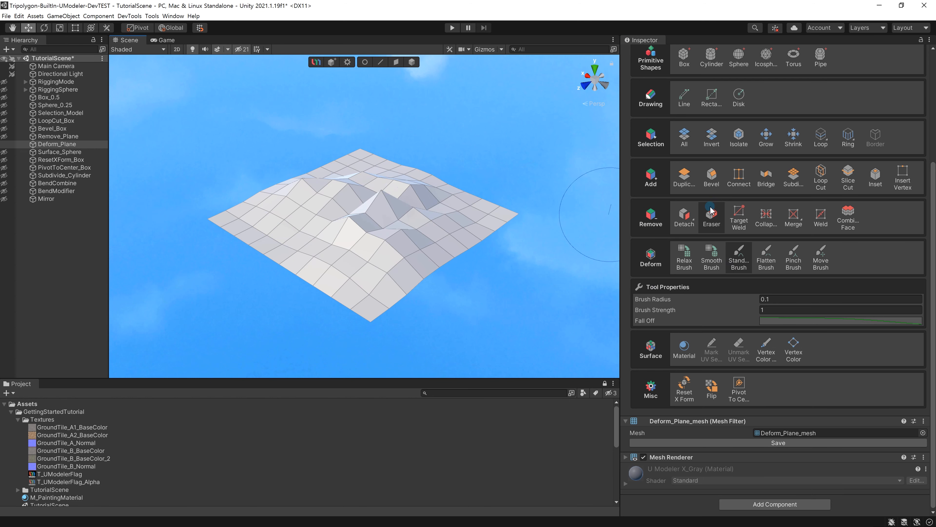
key(ctrl+z)
- Deform the plane with the Move Brush, undoing the first two strokes and pulling its middle upward with two more
click(820, 258)
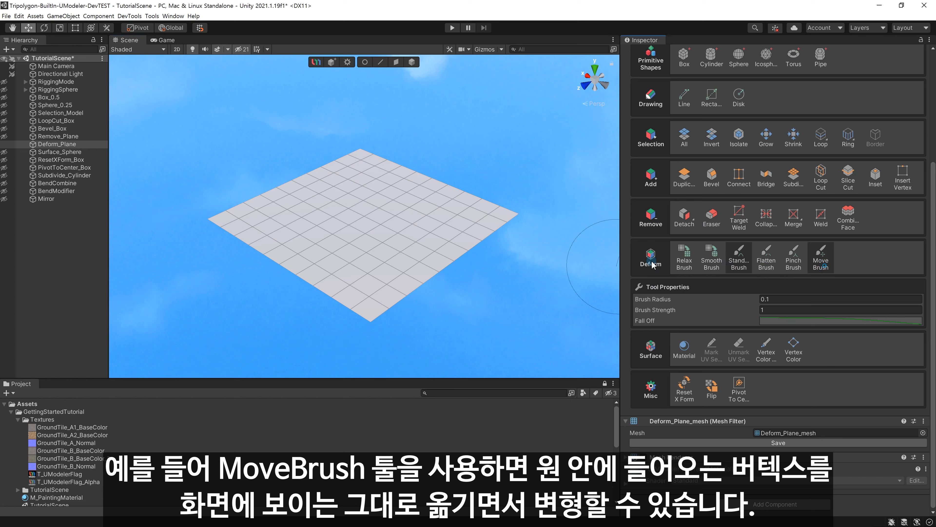
mouse_move(366, 215)
mouse_down()
mouse_move(372, 136)
mouse_move(356, 320)
mouse_up()
key(ctrl+z)
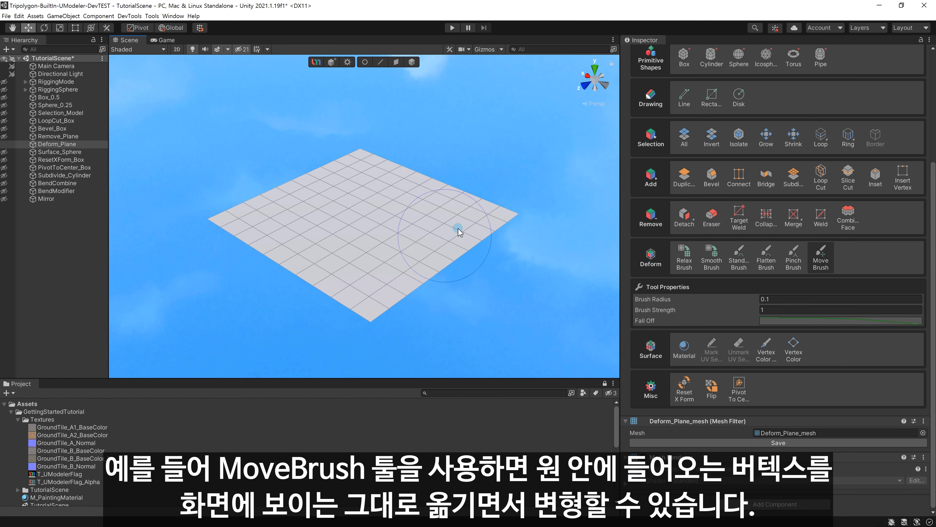
mouse_move(457, 228)
mouse_down()
mouse_move(246, 204)
mouse_move(501, 163)
mouse_move(289, 149)
mouse_move(535, 153)
mouse_up()
key(ctrl+z)
drag(347, 192, 342, 120)
mouse_move(376, 215)
mouse_down()
mouse_move(385, 118)
mouse_move(236, 158)
mouse_move(456, 157)
mouse_up()
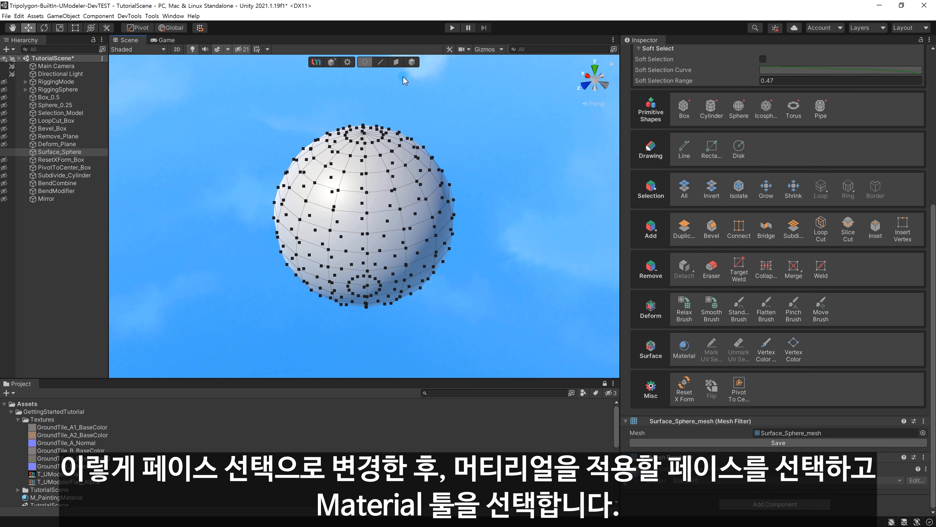
- Select a block of faces on the upper right of Surface_Sphere in face mode and activate the Material tool
click(397, 62)
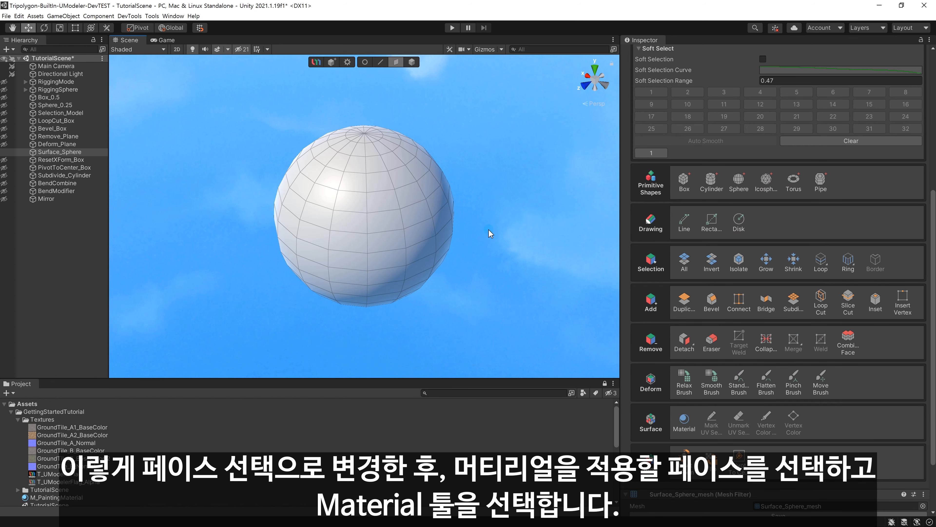
drag(489, 230, 356, 176)
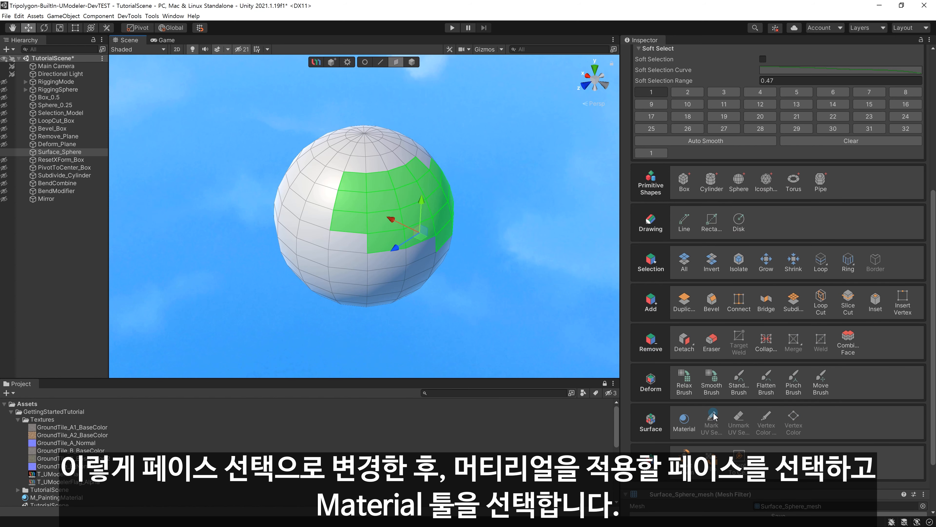
click(688, 429)
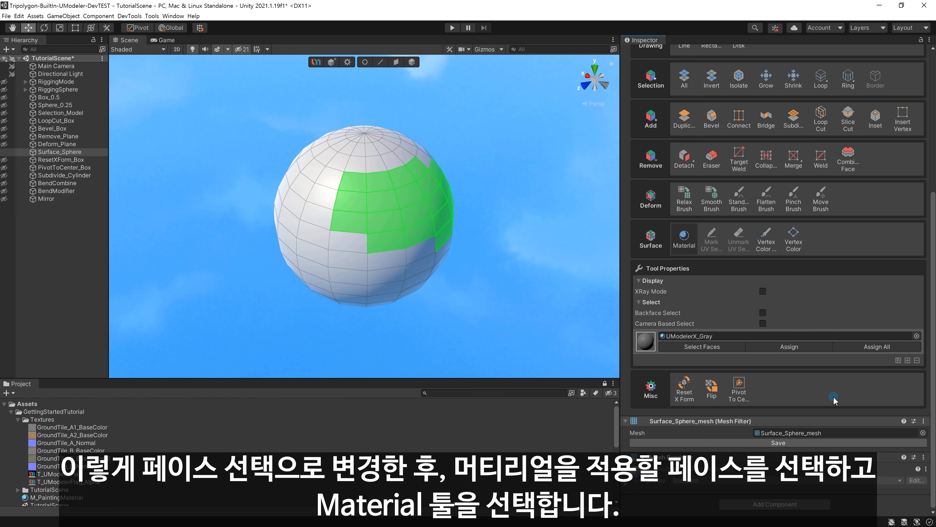
- Add a material slot with M_PaintingMaterial, assign it to the selected sphere faces and clear the selection
click(908, 361)
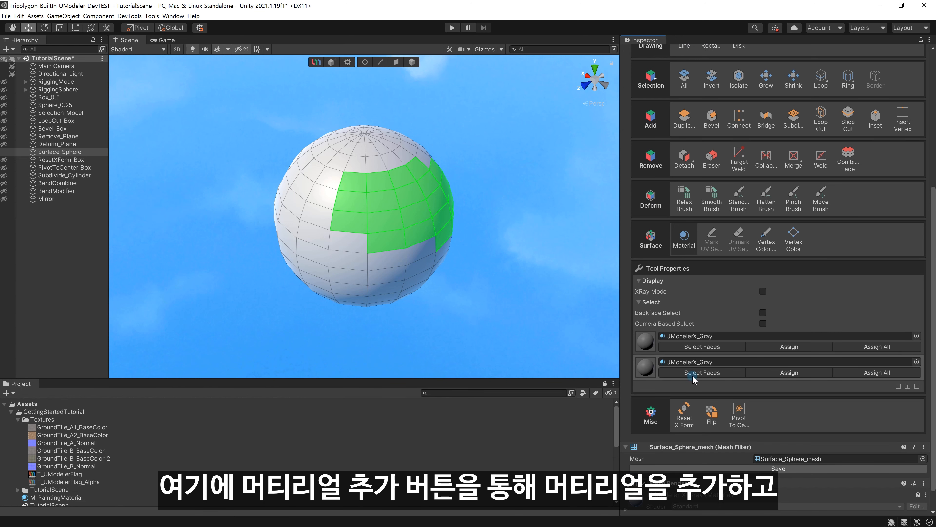
drag(42, 498, 762, 365)
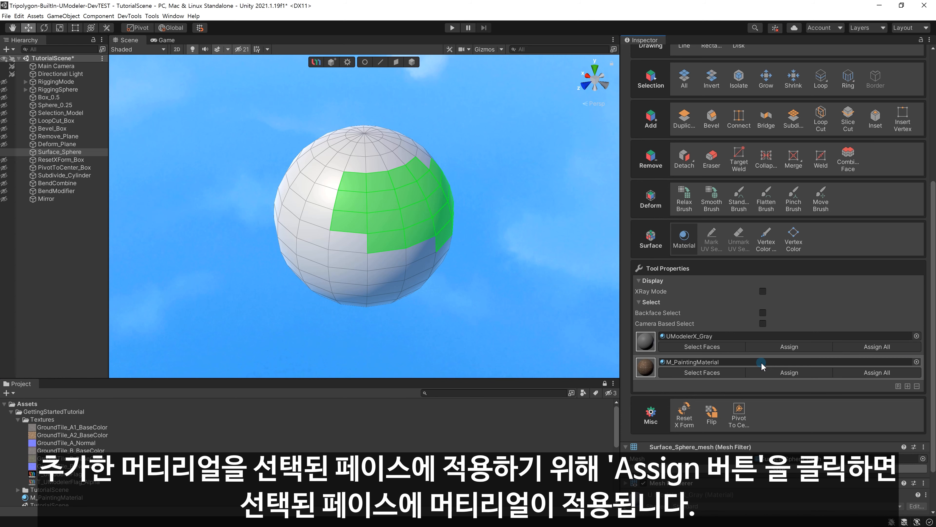
click(776, 375)
click(777, 375)
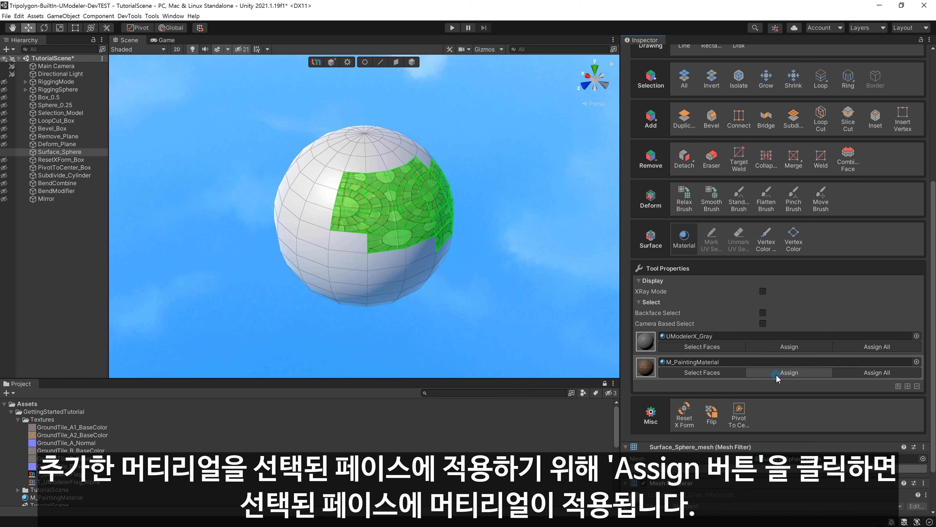
alt+drag(517, 316, 567, 335)
click(441, 313)
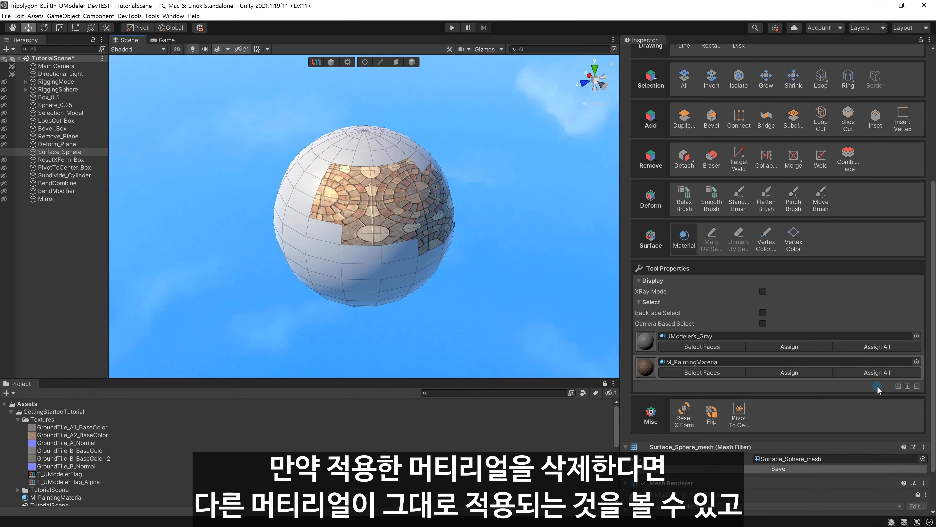
- Try removing the M_PaintingMaterial slot from the sphere and undo the removal
click(917, 387)
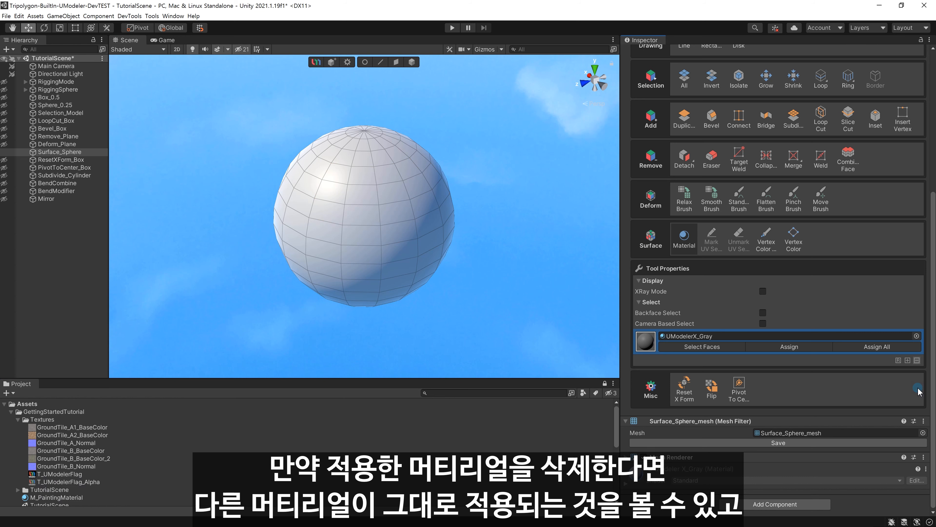
key(ctrl+z)
- Remove the UModelerX_Gray material slot from the sphere so only M_PaintingMaterial covers its faces
click(644, 342)
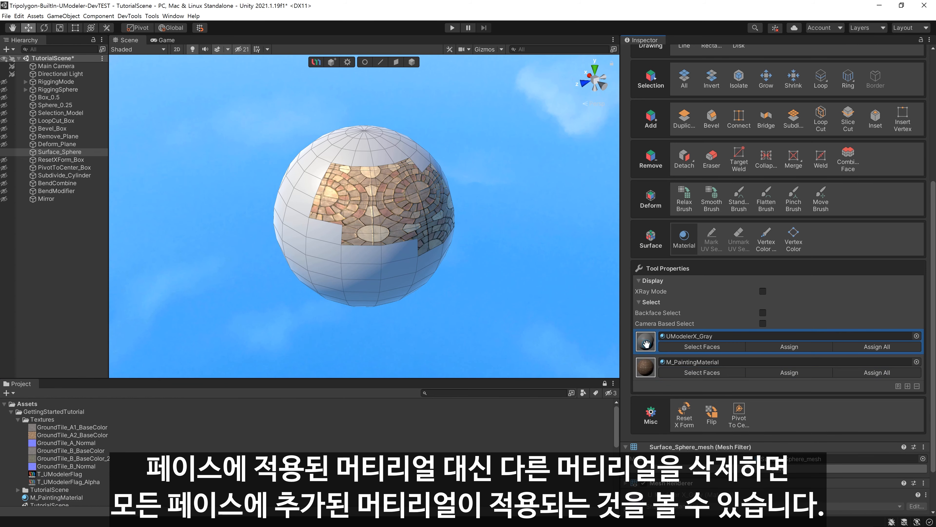
click(918, 386)
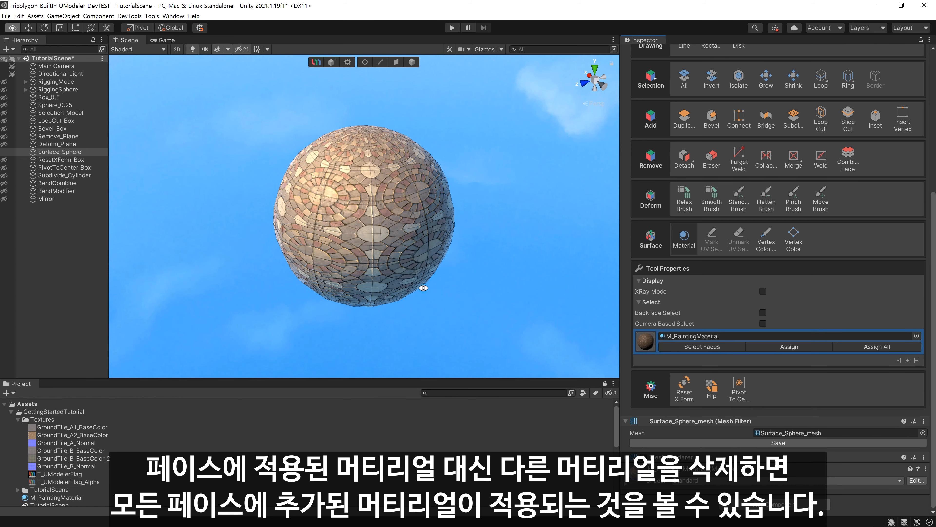
alt+drag(424, 287, 573, 283)
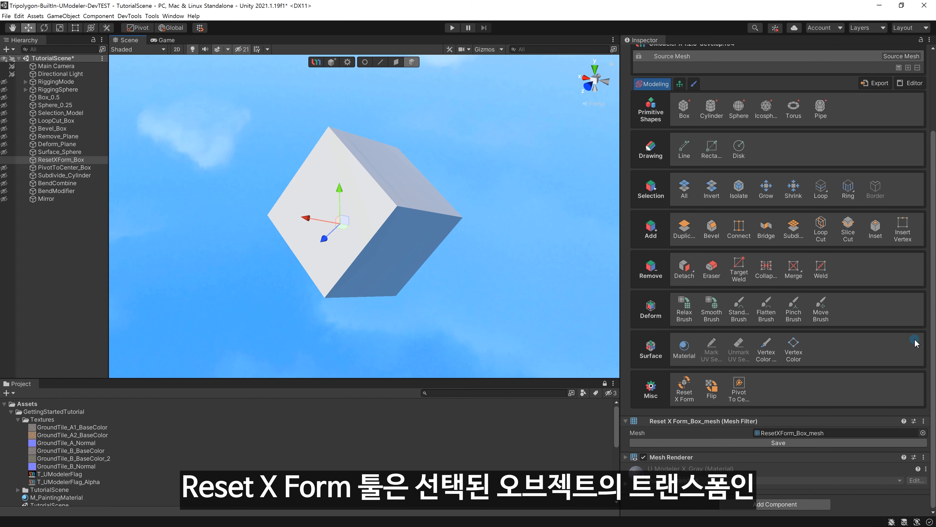
- Run Reset X Form on the rotated and scaled ResetXForm_Box, resetting all of its transform values
drag(932, 341, 933, 263)
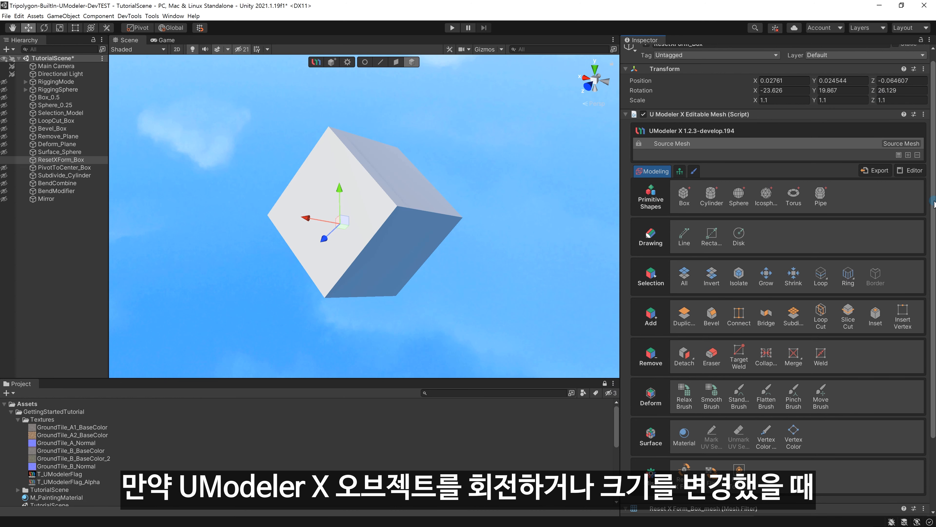
drag(933, 205, 934, 262)
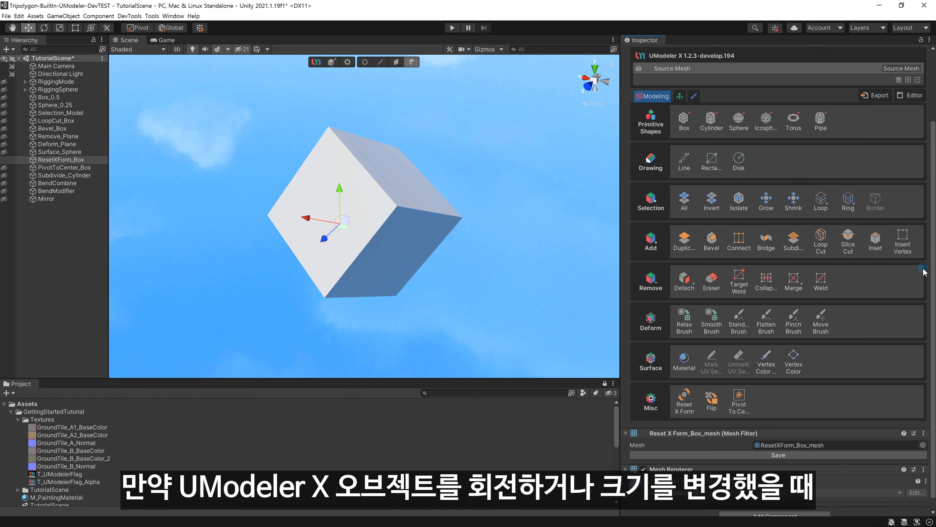
click(686, 413)
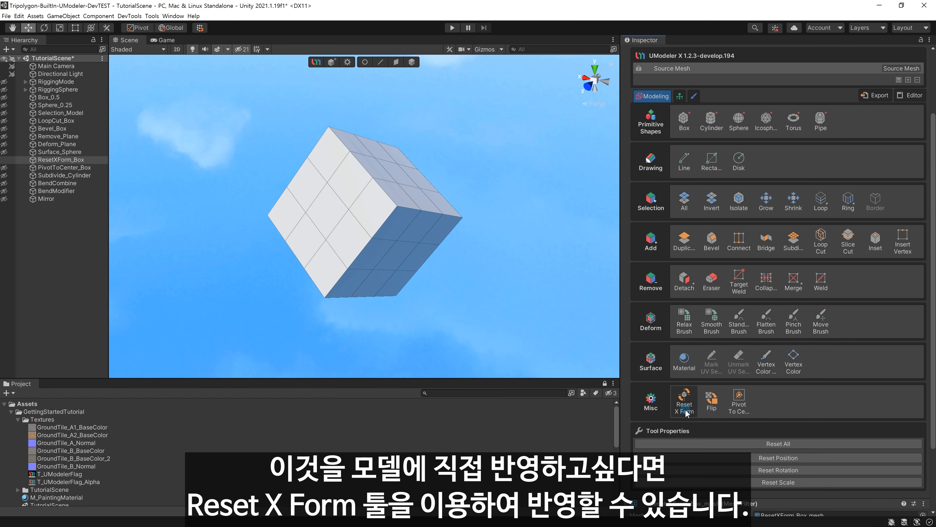
click(752, 445)
click(770, 444)
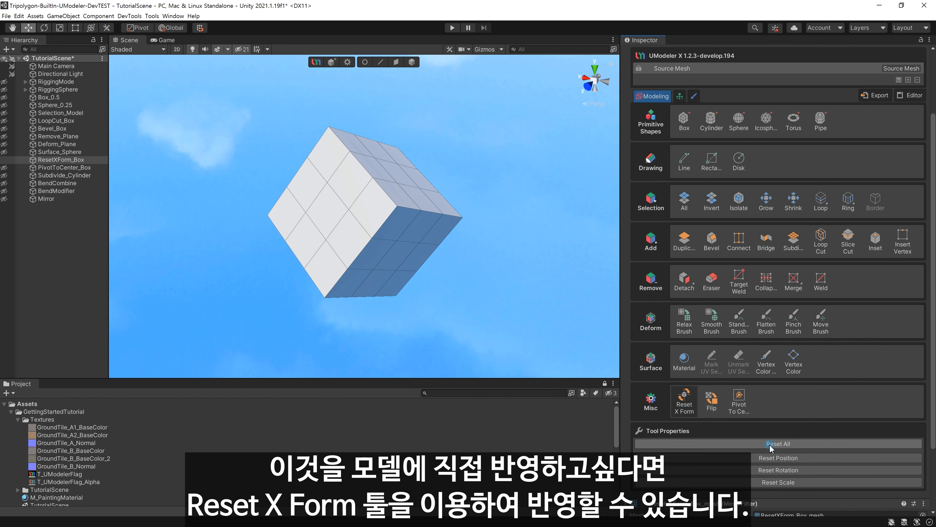
drag(934, 369, 933, 302)
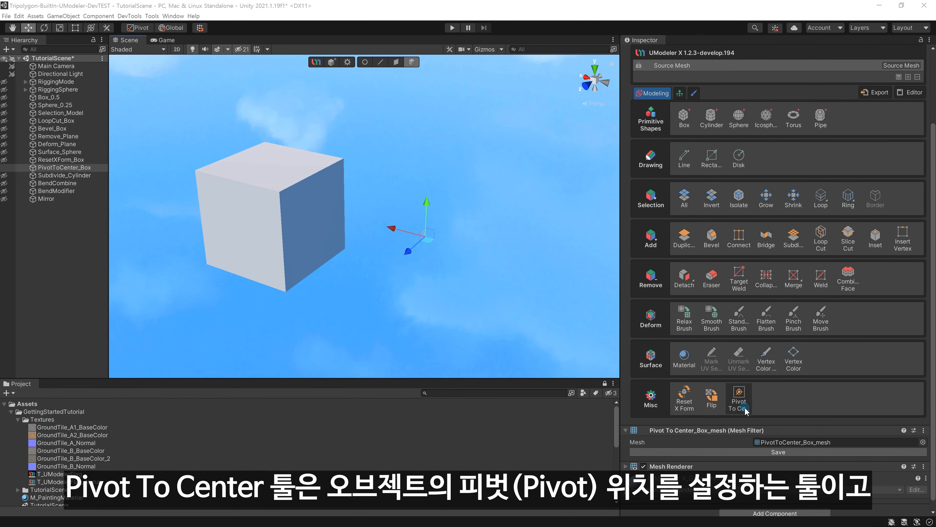
- Use Pivot To Center on PivotToCenter_Box to place its pivot at the top centre, then at the centre
click(744, 409)
click(772, 441)
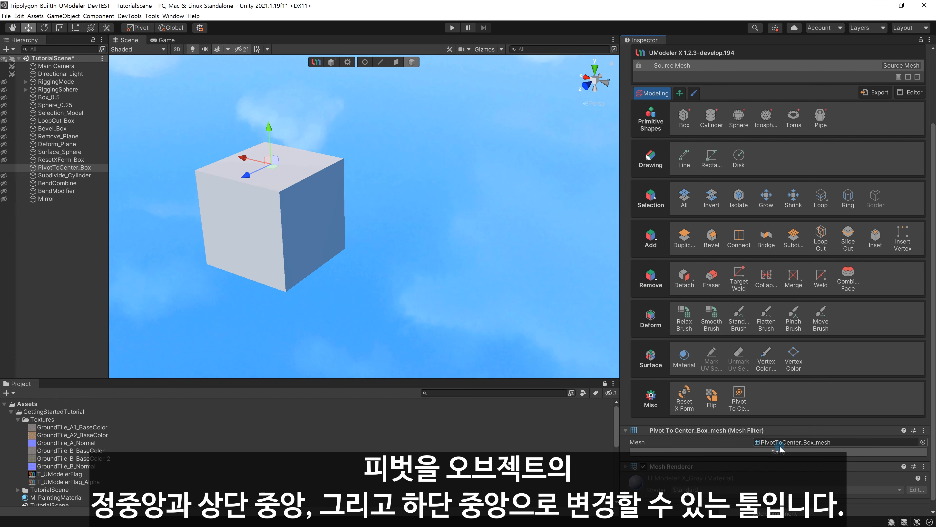
alt+drag(459, 272, 539, 316)
click(746, 407)
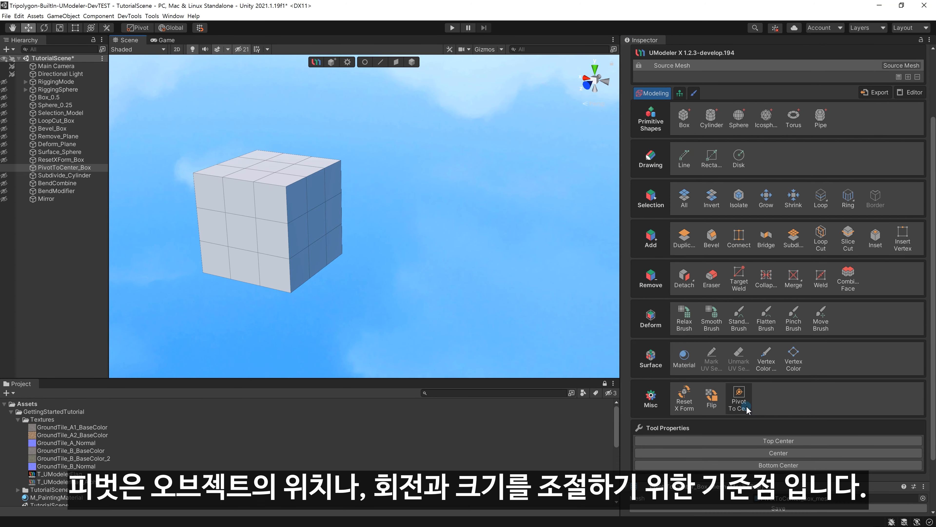
click(767, 454)
mouse_move(469, 286)
alt+mouse_down()
mouse_move(518, 261)
mouse_move(440, 264)
mouse_move(477, 280)
alt+mouse_up()
key(f)
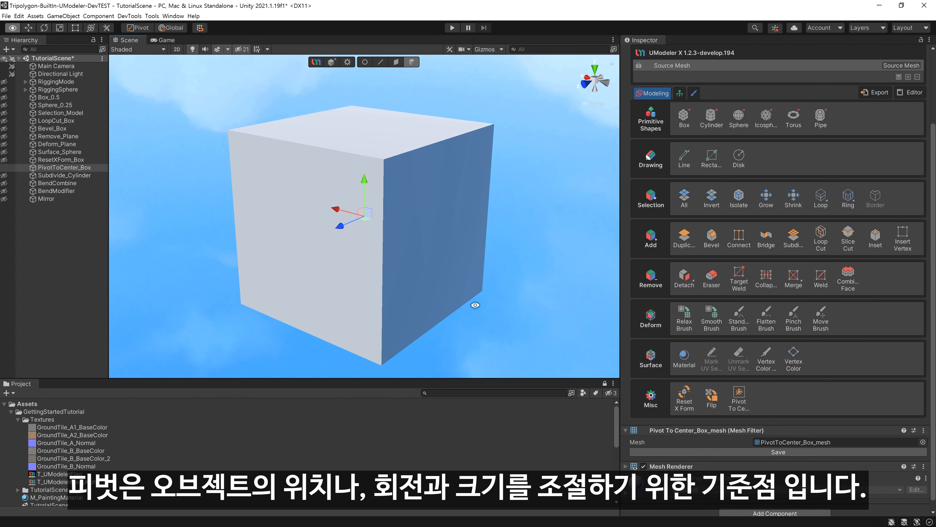
- Place the pivot of PivotToCenter_Box at its bottom centre with Pivot To Center
click(738, 402)
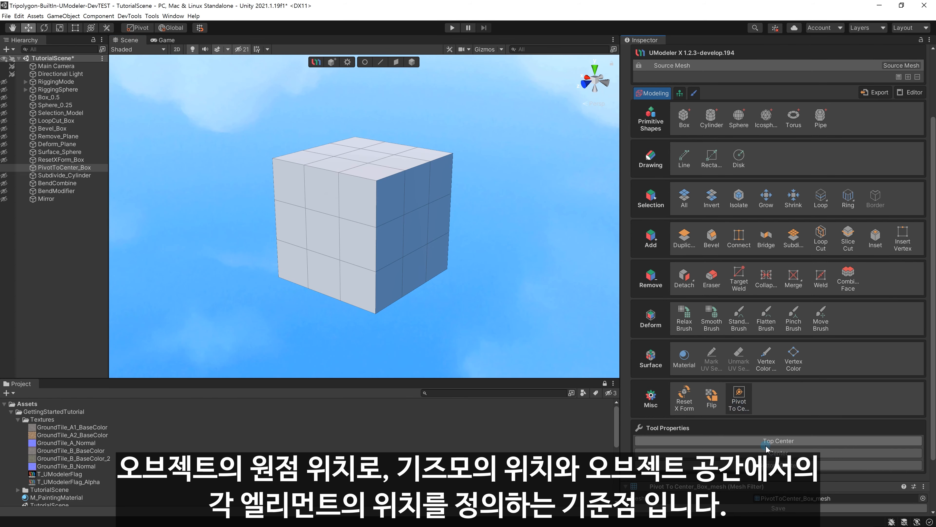
click(779, 465)
alt+drag(406, 209, 376, 274)
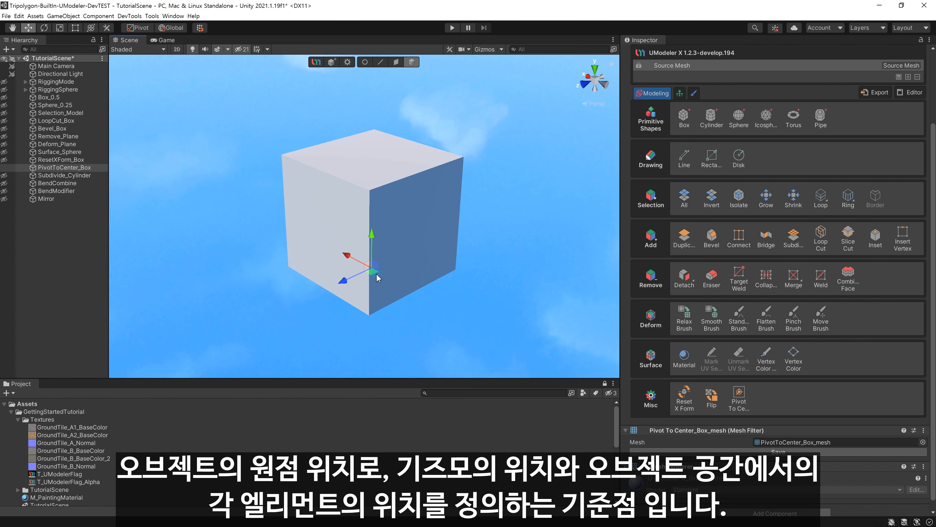
key(ctrl+z)
alt+right_drag(522, 294, 463, 241)
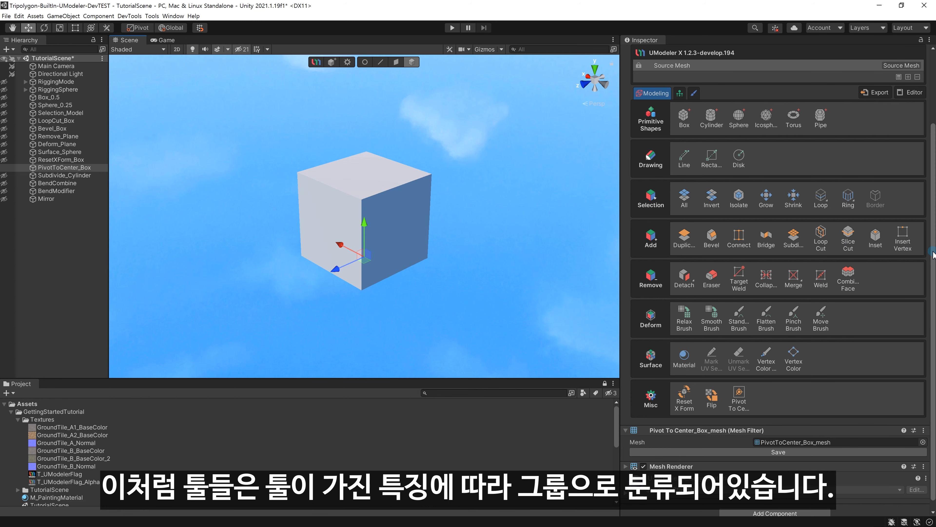
- Switch the box to face mode and then to vertex mode and look through the grouped modeling tools
scroll(934, 255, up, 2)
click(396, 62)
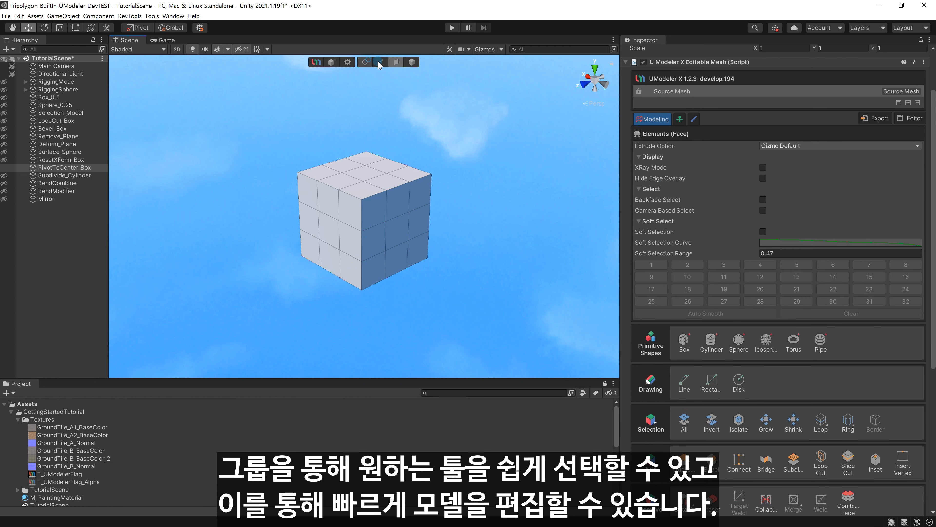
click(365, 62)
scroll(934, 238, down, 2)
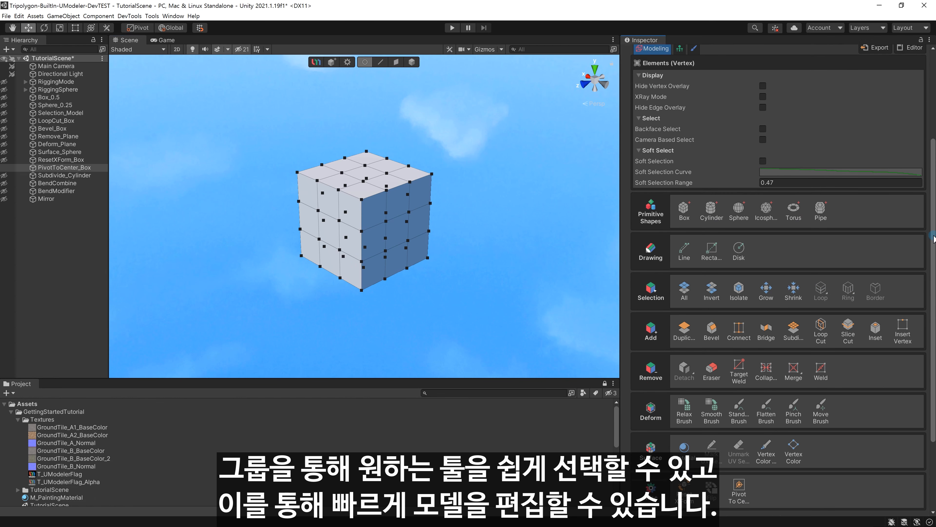
scroll(934, 238, down, 2)
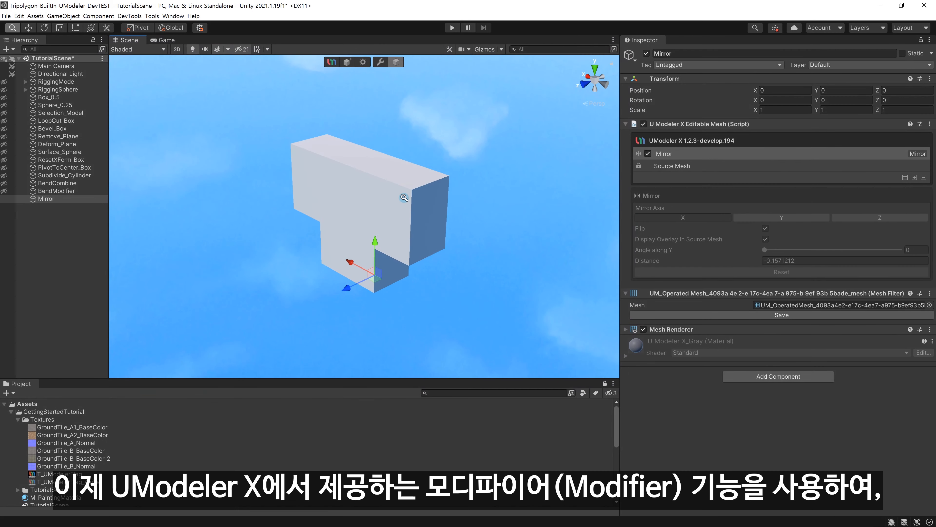
- Activate editing of the Mirror object's Mirror modifier and shift its mirror plane to a distance of about -0.13
click(915, 178)
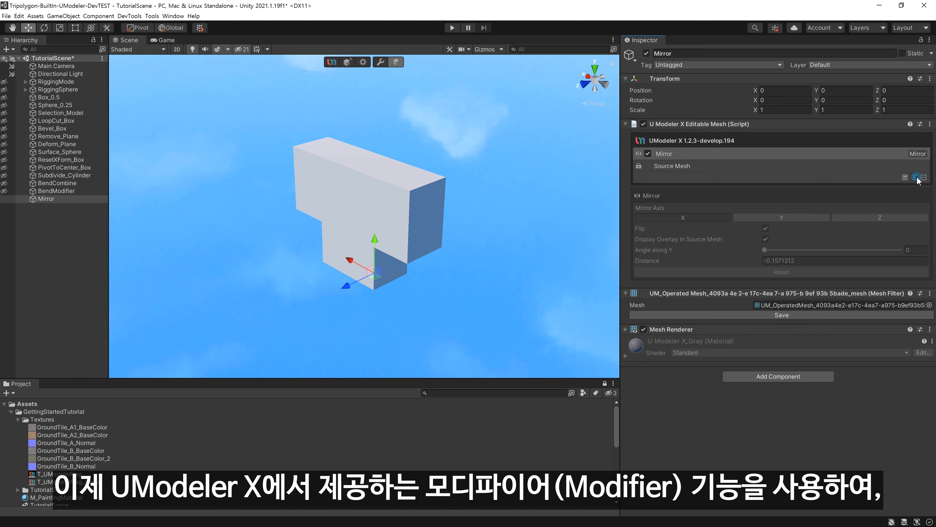
click(731, 185)
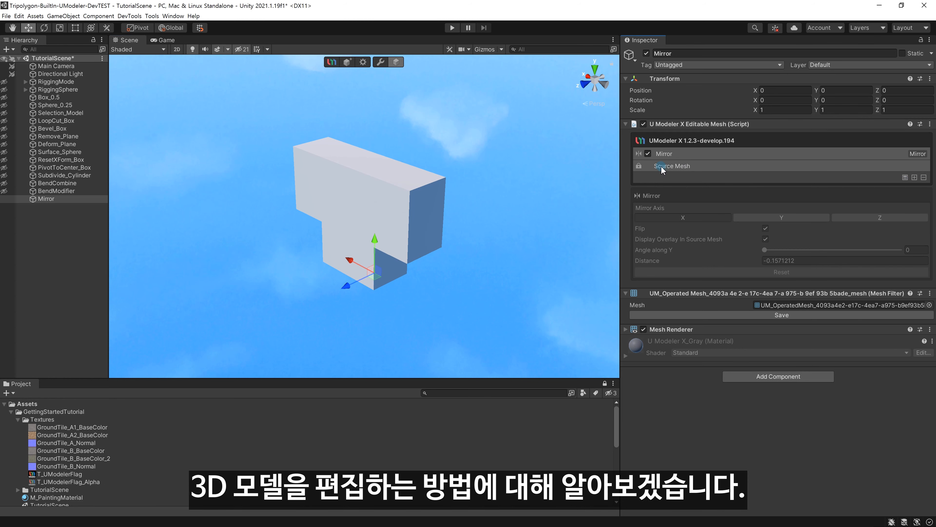
click(380, 62)
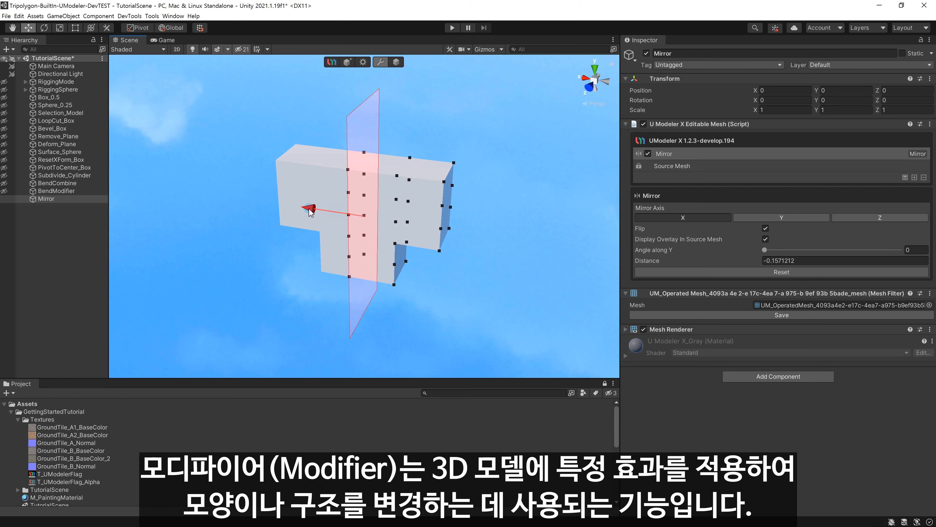
drag(310, 211, 315, 209)
- Select the end faces of the Mirror object's source mesh, review the available modifiers and clear the face selection
click(692, 167)
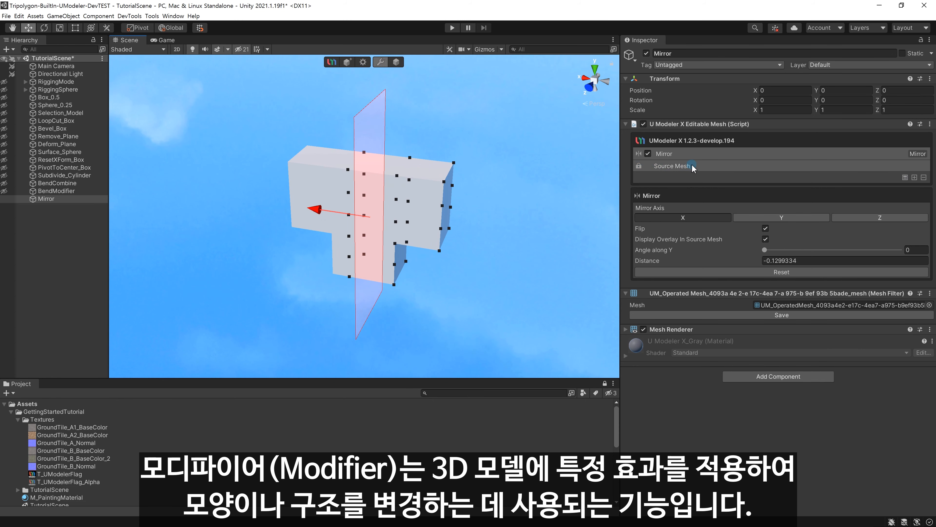
click(433, 196)
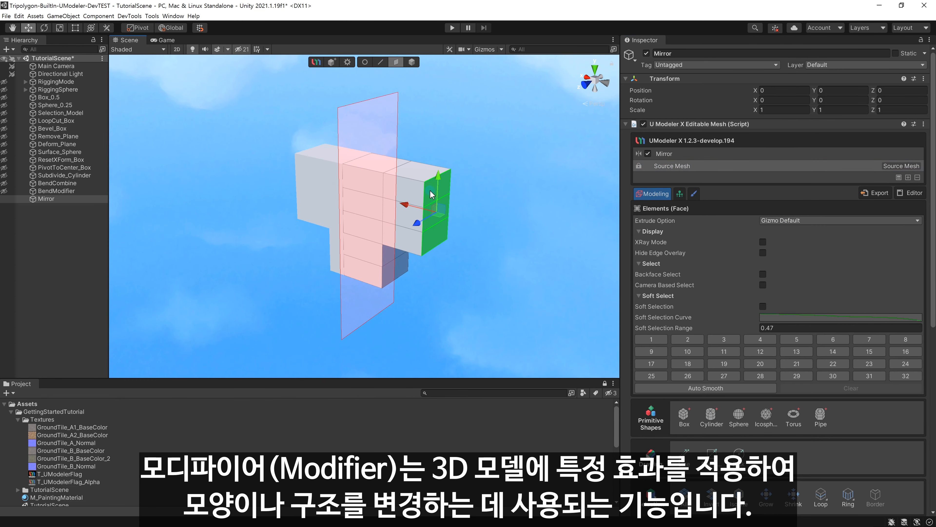
drag(435, 211, 451, 204)
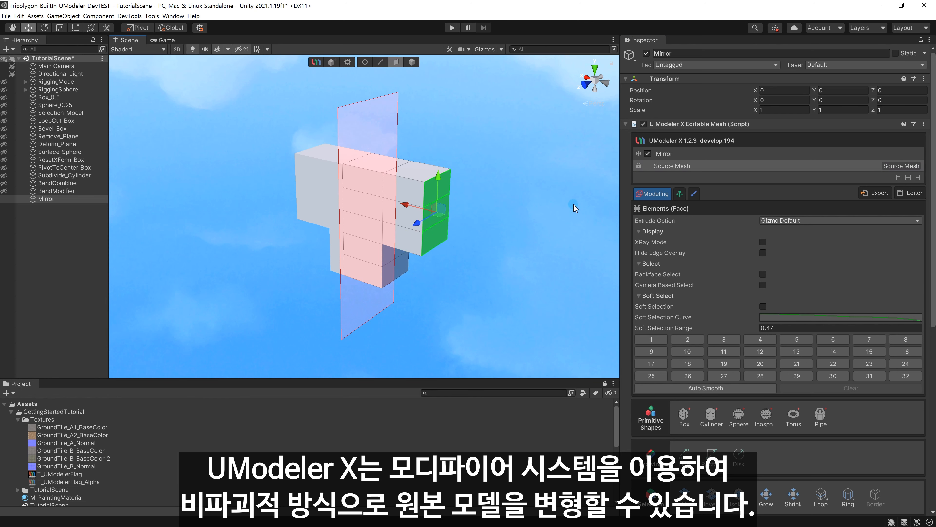
click(911, 178)
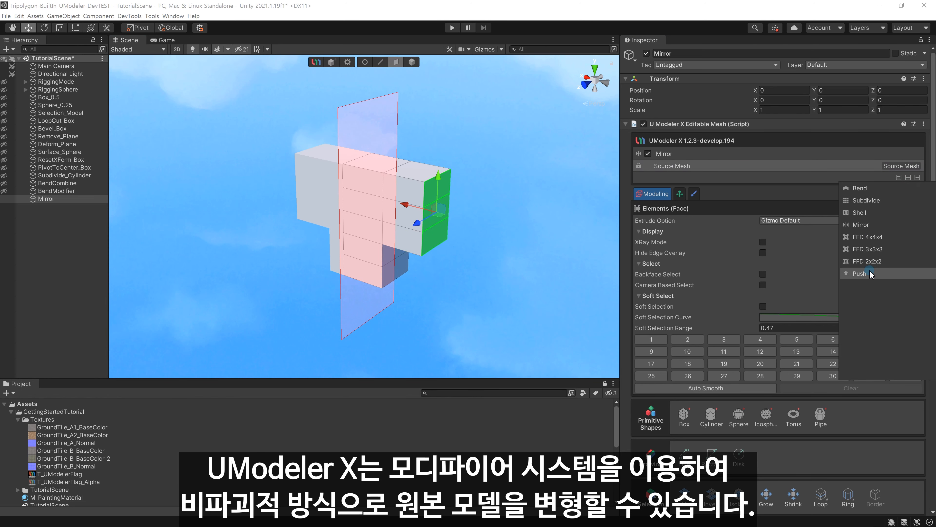
click(556, 202)
click(496, 148)
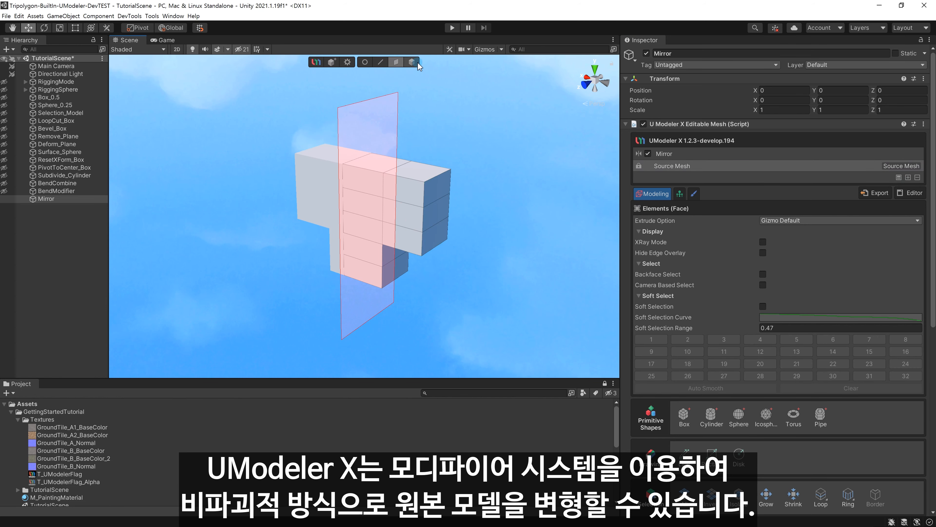
- Add a Subdivide modifier above the Mirror modifier and set its subdivision level to 1
click(909, 179)
click(879, 200)
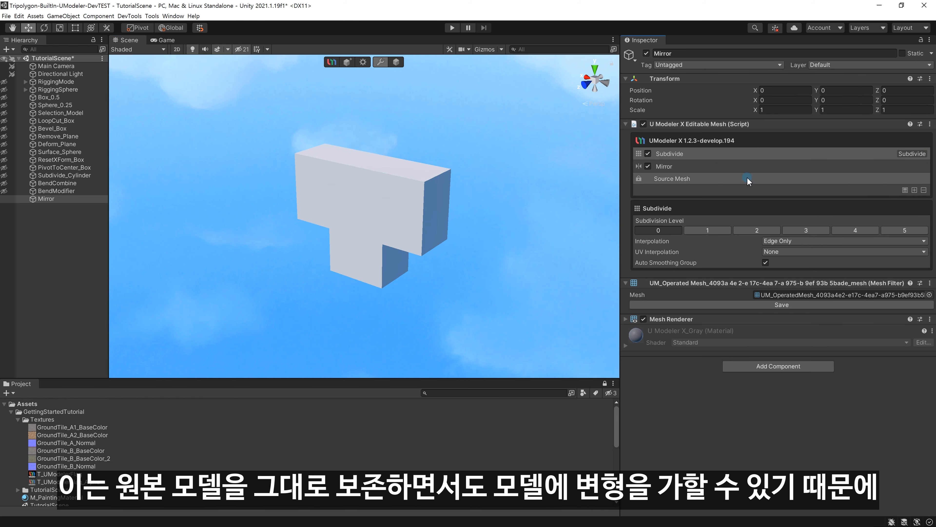
click(708, 230)
alt+drag(472, 216, 479, 217)
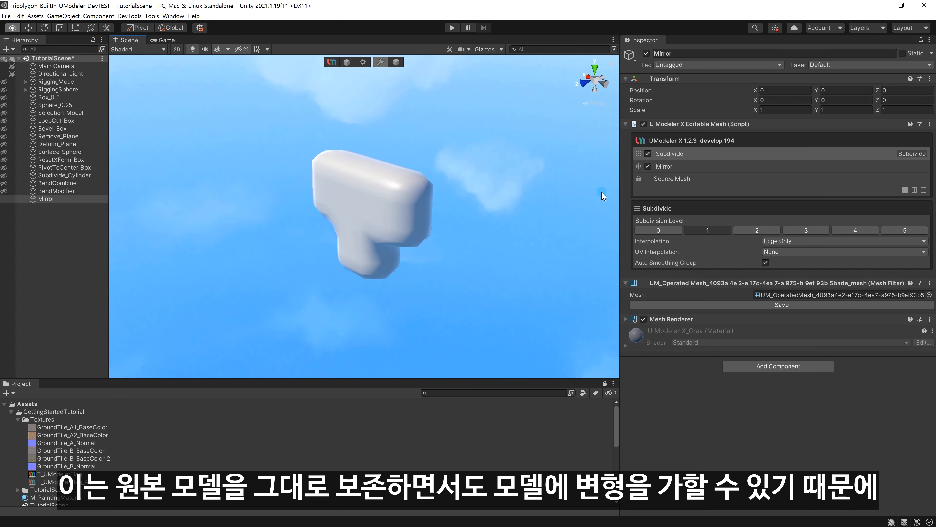
- Return to the source mesh in face mode, select two neighbouring faces on its broad side and pull them outward
click(733, 167)
click(737, 180)
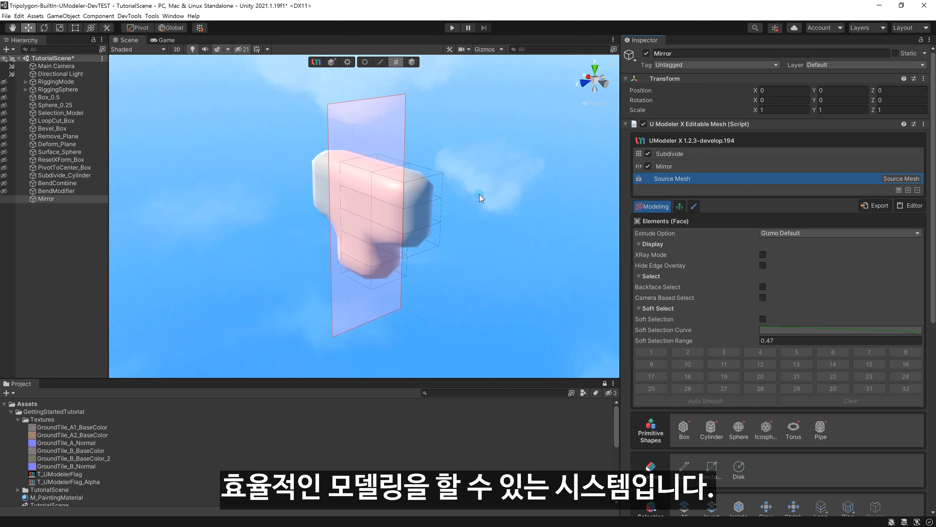
click(422, 217)
mouse_move(423, 203)
mouse_down()
mouse_move(423, 179)
mouse_move(423, 204)
mouse_up()
click(357, 204)
shift+click(384, 213)
drag(366, 222, 348, 226)
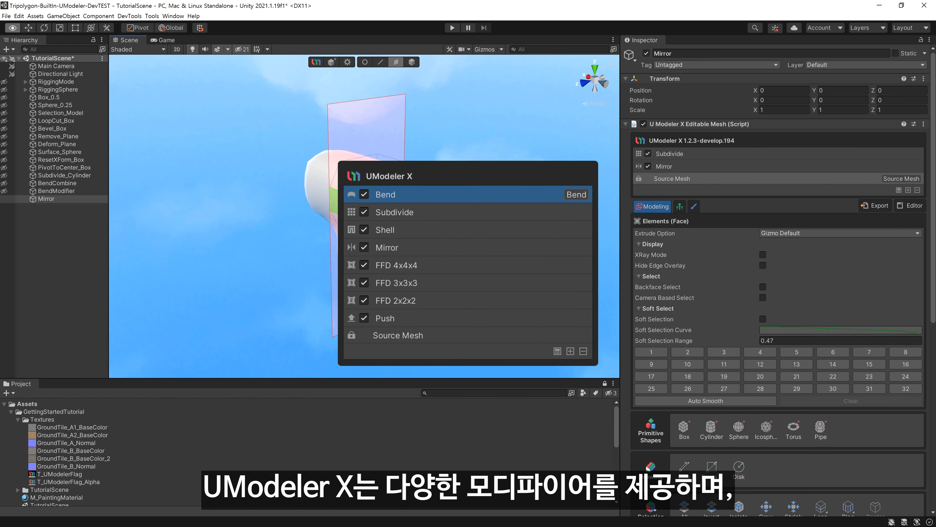
- Reshape the mirrored, subdivided model by moving source mesh vertices near the mirror plane in vertex mode
alt+drag(435, 229, 568, 155)
click(376, 214)
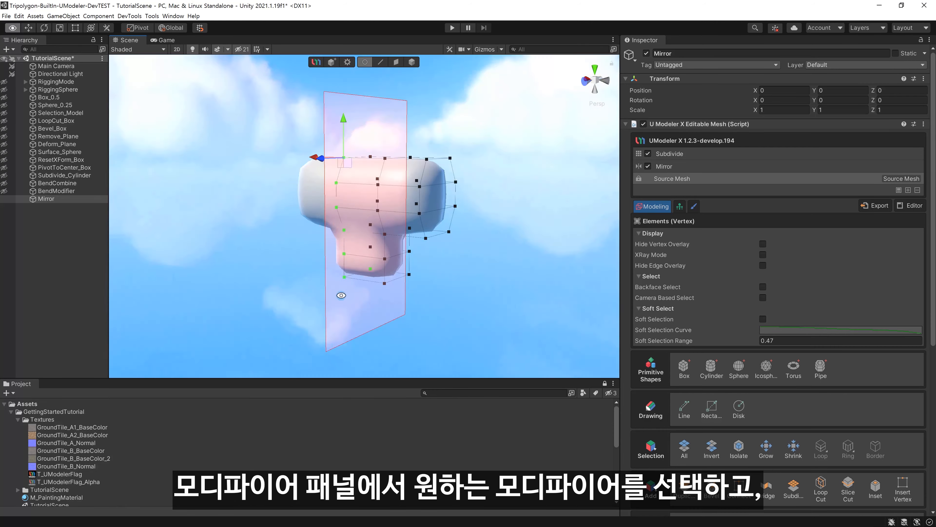
click(538, 213)
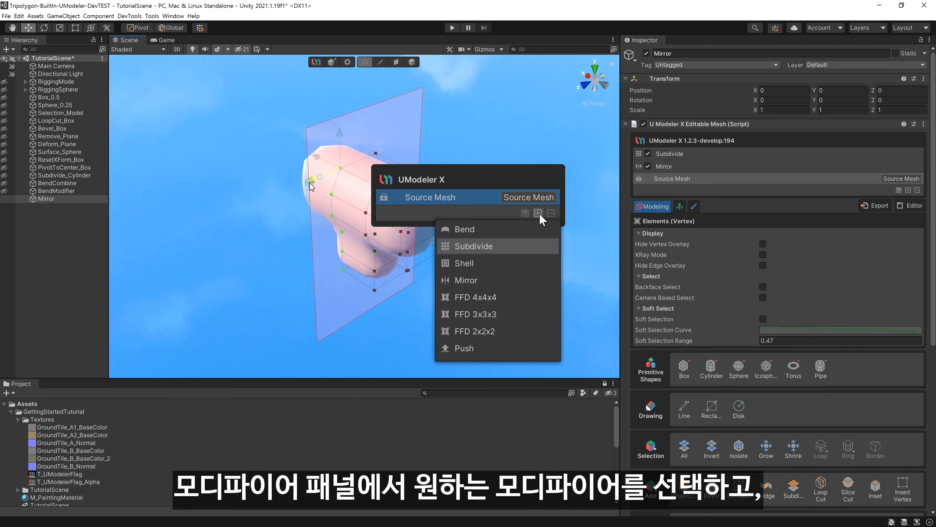
drag(310, 182, 155, 196)
drag(410, 283, 372, 222)
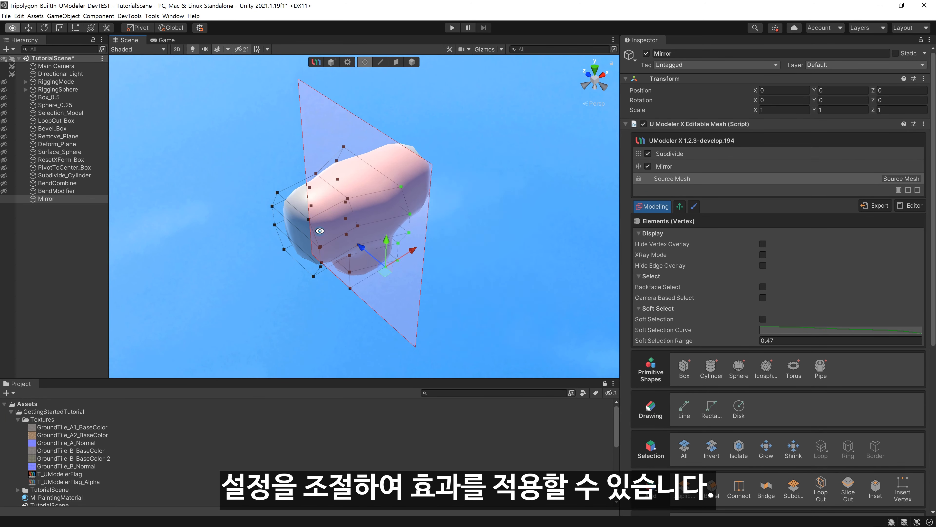
alt+drag(369, 111, 457, 94)
key(4)
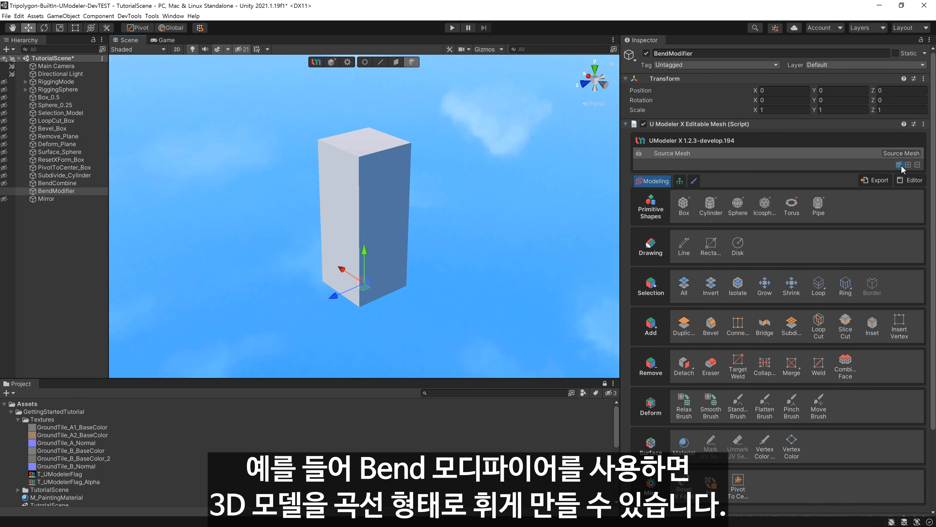
- Add a Bend modifier to the tall BendModifier box and set its angle to about 92.26 around the Y axis
click(908, 166)
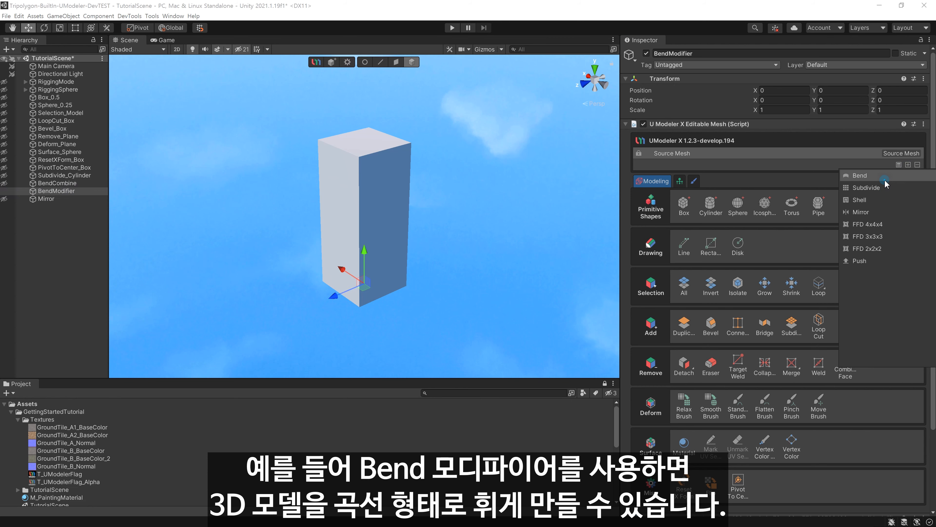
click(761, 176)
click(753, 237)
drag(755, 210, 256, 202)
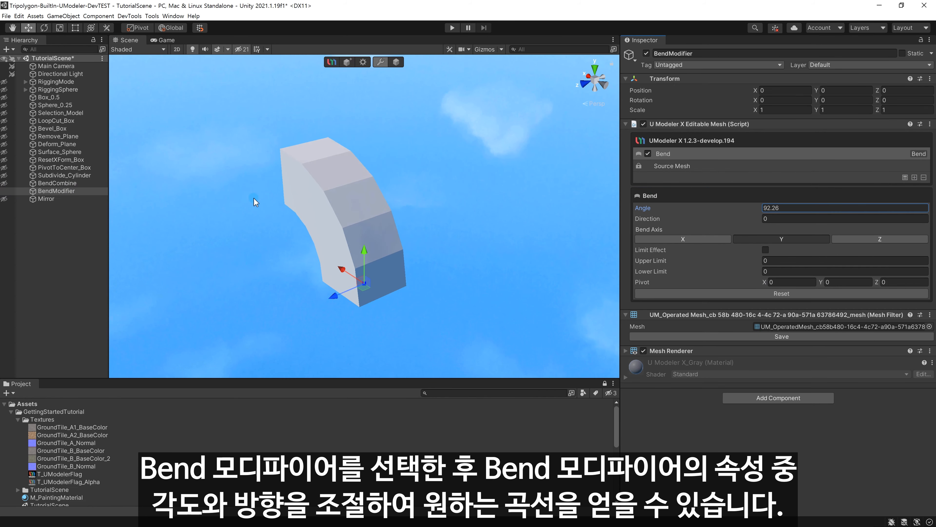
- Set the Bend modifier's angle to about -51.64 and its direction to about -23.38
drag(38, 220, 855, 255)
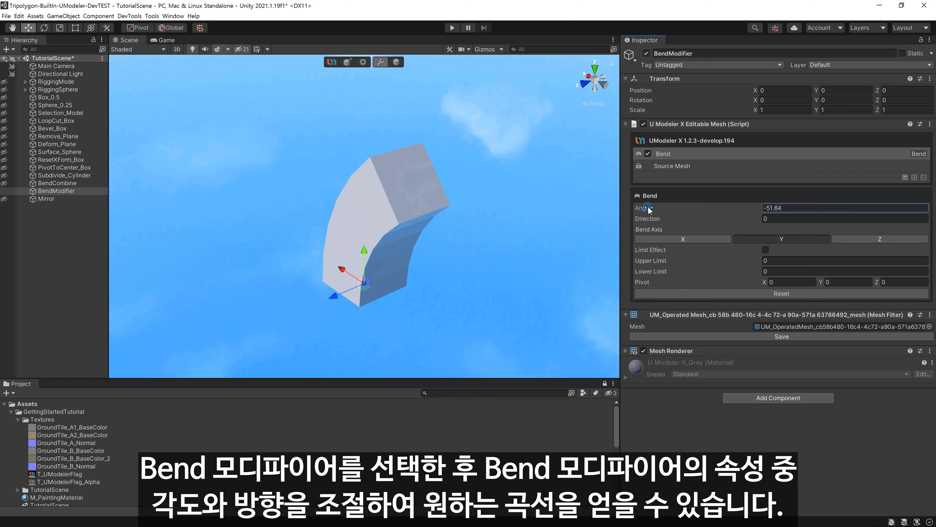
drag(647, 219, 332, 222)
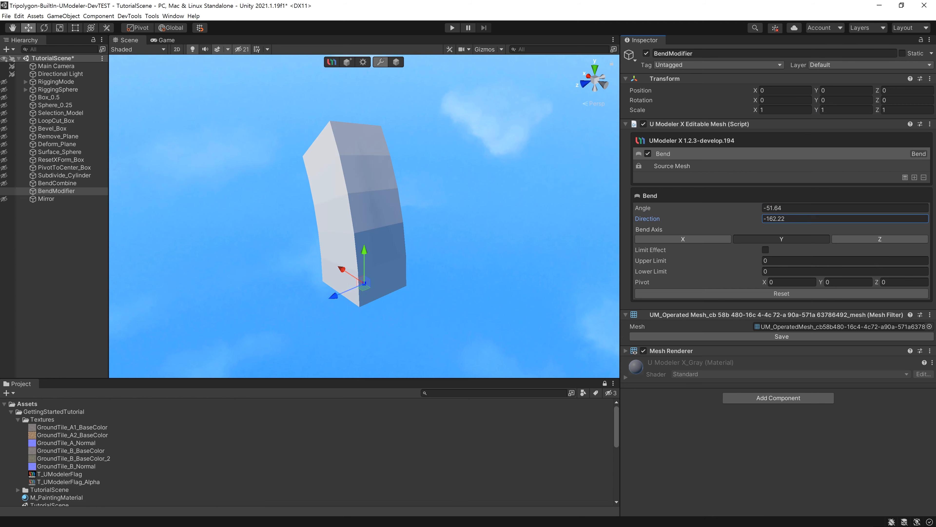
drag(650, 221, 339, 235)
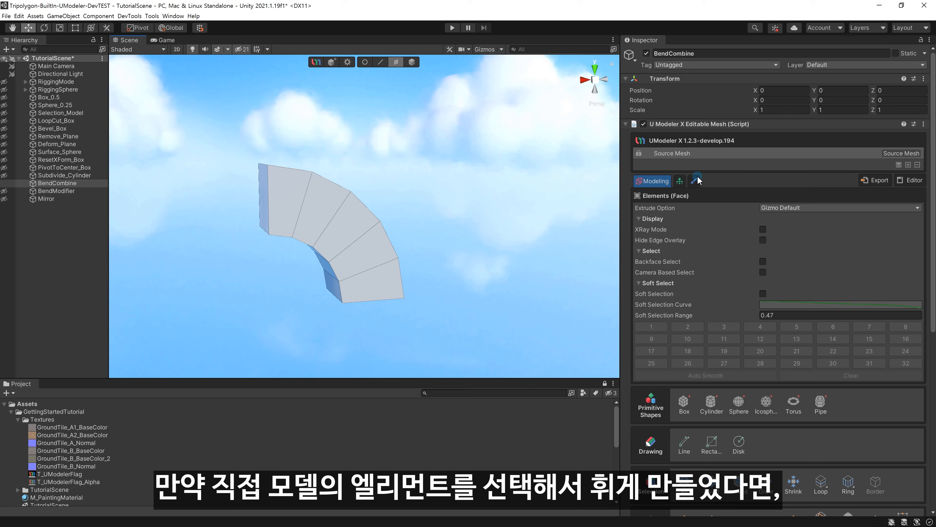
- Try to rotate the front-side faces of the upper segments on the curved BendCombine model without selecting its back faces
alt+drag(534, 209, 332, 184)
drag(221, 136, 320, 254)
key(e)
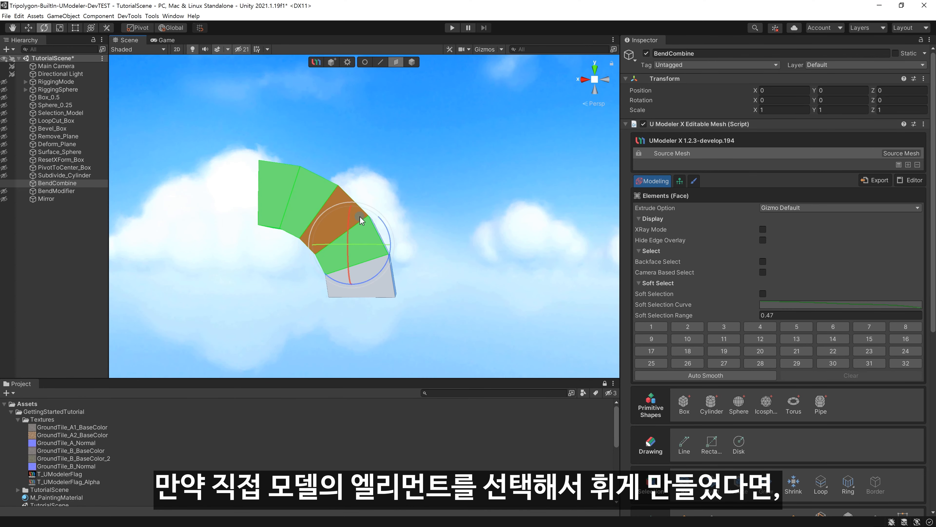
drag(378, 217, 434, 263)
key(w)
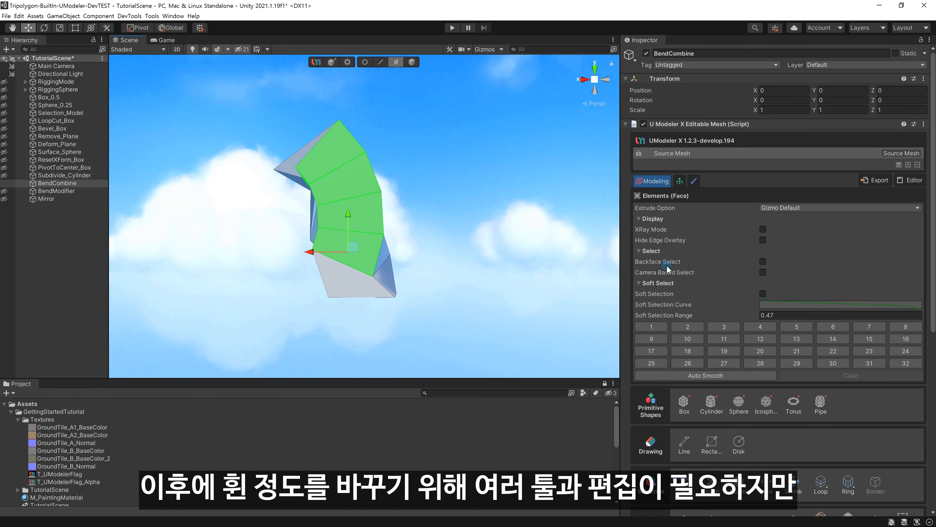
key(ctrl+z)
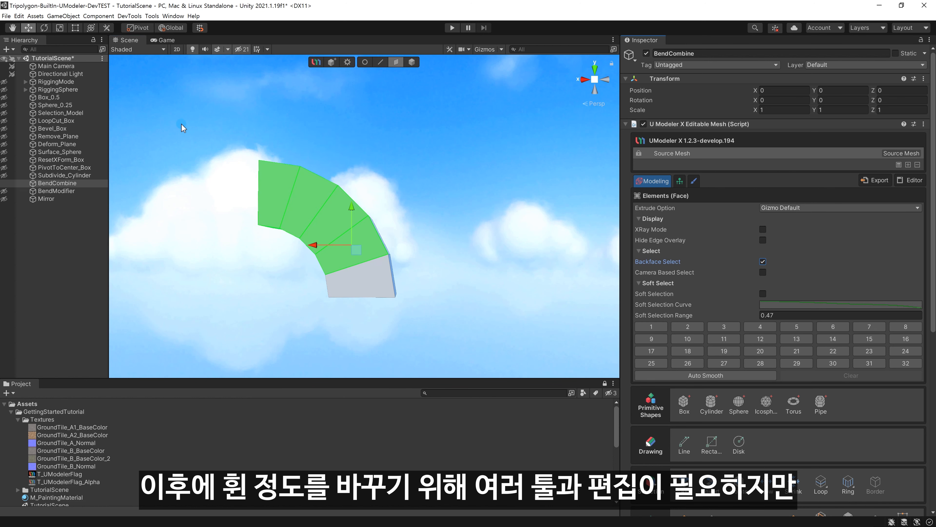
- With Backface Select enabled, select the faces of the curved BendCombine model above its base segment and rotate them
drag(183, 128, 353, 239)
key(e)
key(w)
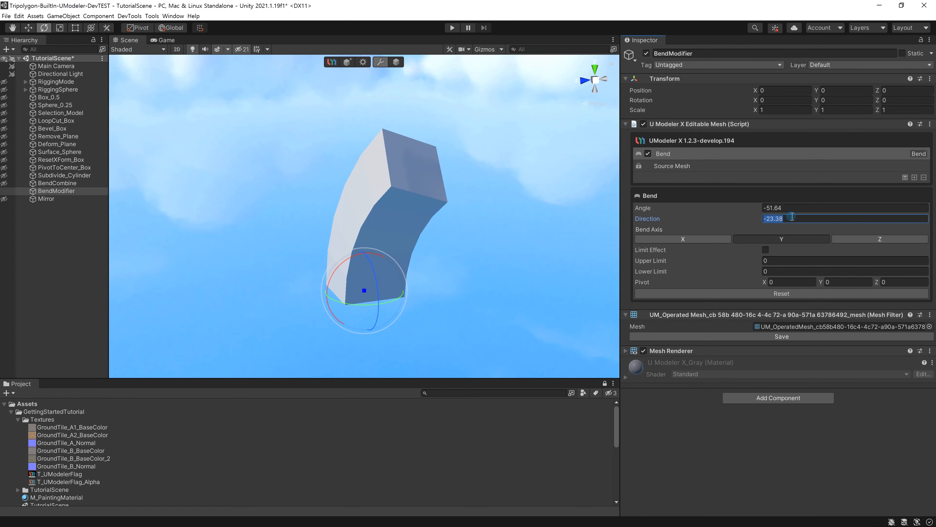
- On BendModifier, set the Bend direction to 0, readjust the bend angle and return to the source mesh
text(0)
alt+drag(611, 221, 616, 197)
drag(759, 209, 800, 218)
mouse_move(493, 241)
alt+mouse_down()
mouse_move(155, 235)
mouse_move(391, 110)
alt+mouse_up()
click(753, 167)
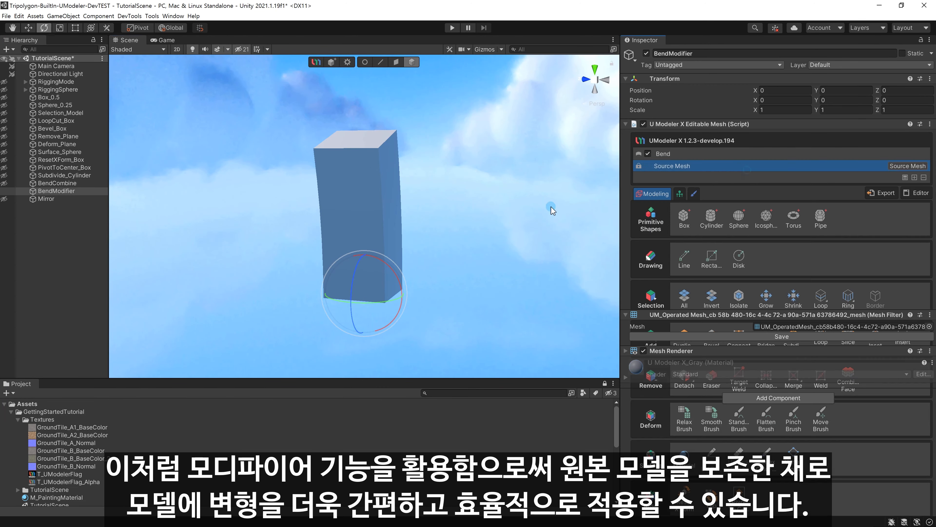
alt+drag(547, 205, 397, 257)
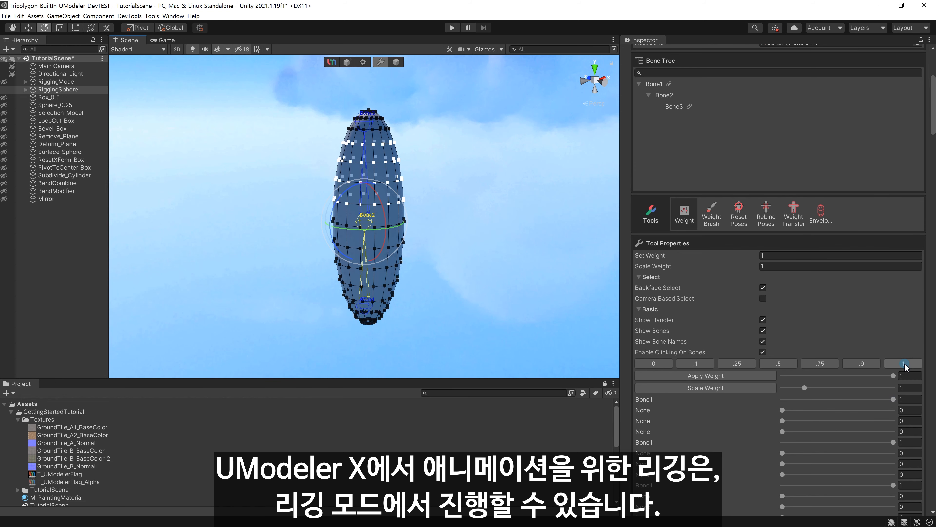
- Assign the selected RiggingSphere vertices a weight of 1 for Bone2, test-rotate the bone and undo the rotation
click(904, 364)
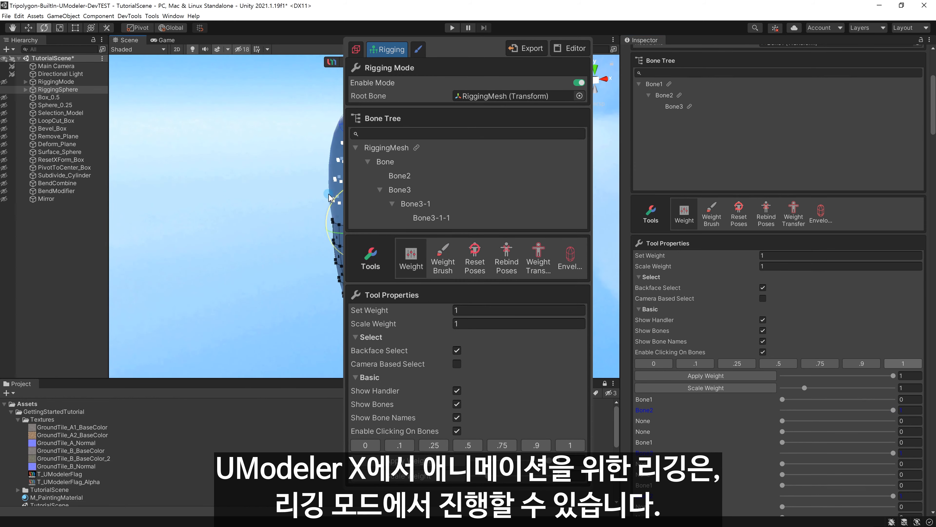
drag(329, 194, 423, 183)
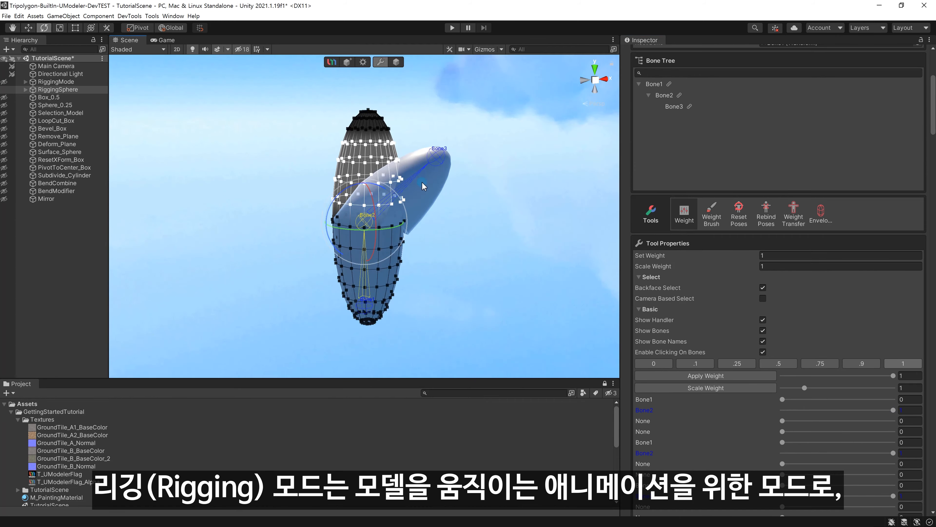
key(ctrl+z)
alt+drag(485, 215, 420, 190)
- Select Bone3 at the tip of RiggingSphere, move it to test the weights and undo the move
click(369, 130)
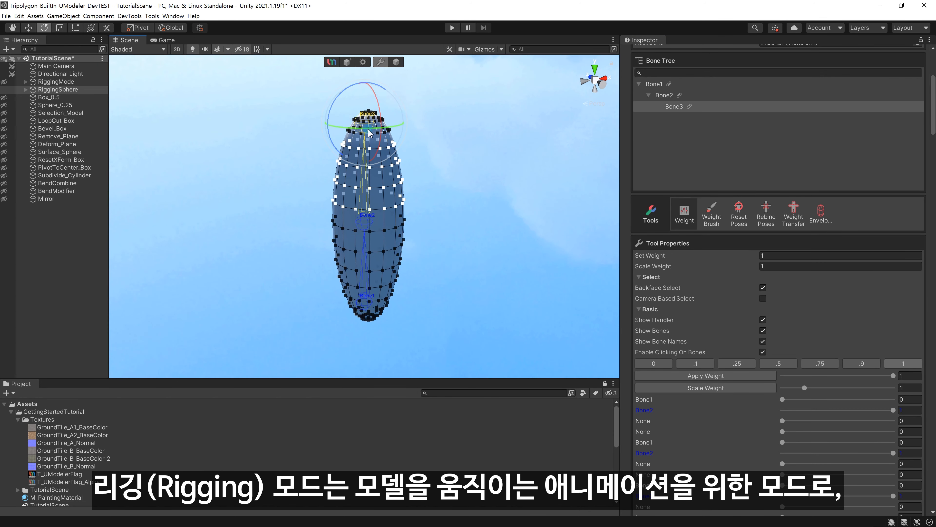
key(w)
drag(398, 120, 455, 150)
key(ctrl+z)
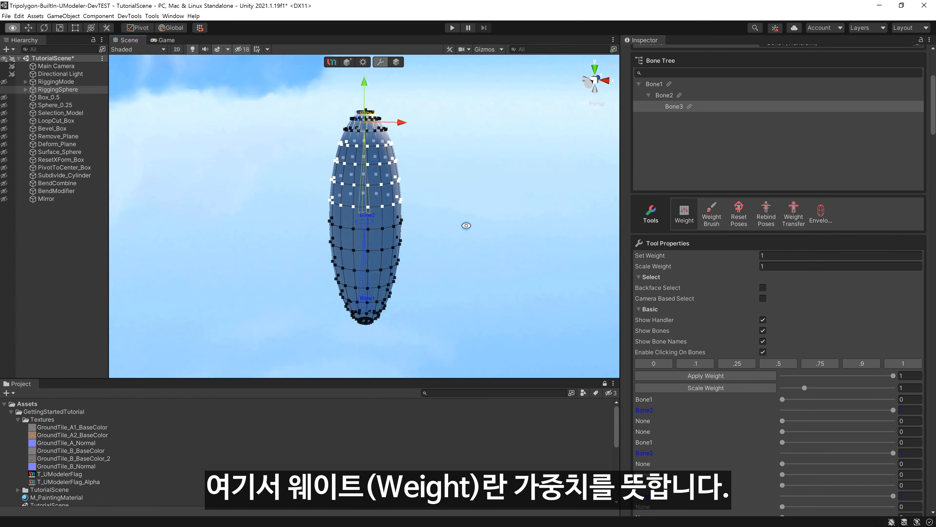
alt+drag(484, 232, 394, 209)
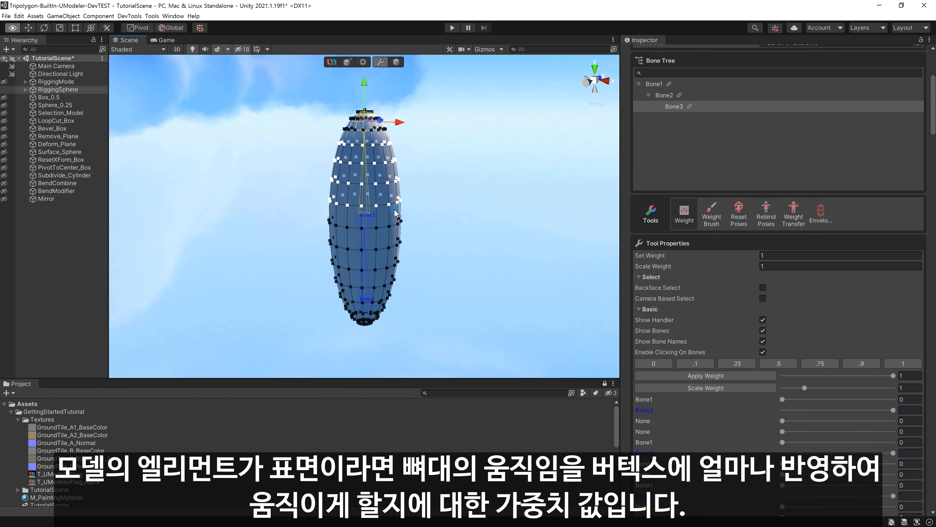
- Test the vertex weights by rotating Bone2, switch to Bone1 at the sphere's base and undo the bone changes
click(370, 216)
key(e)
drag(378, 193, 363, 253)
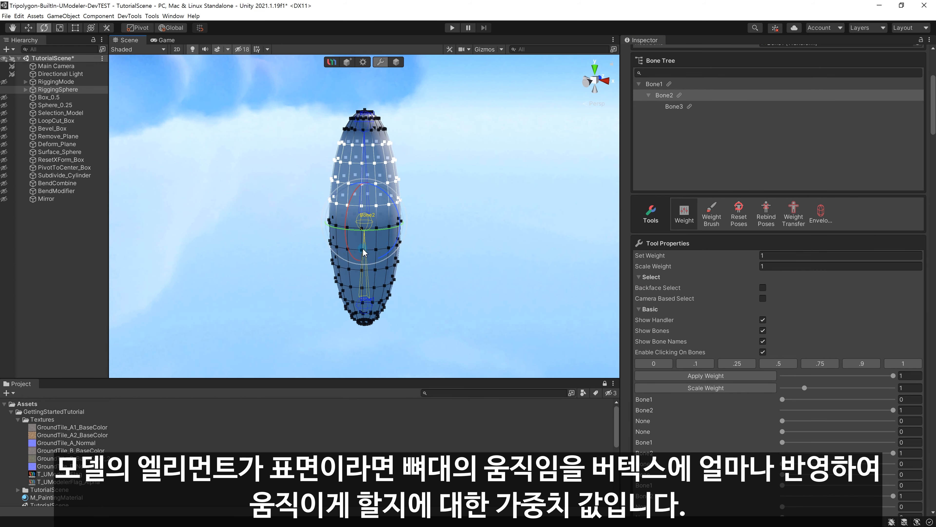
drag(354, 192, 348, 222)
click(365, 309)
alt+drag(404, 277, 233, 238)
key(ctrl+z)
key(ctrl+z)
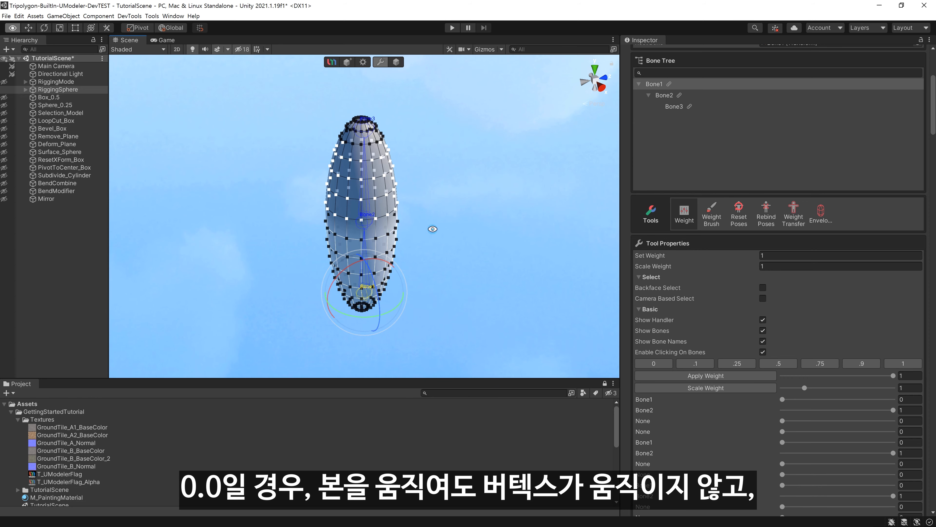
- Clear the vertex selection on RiggingSphere and select Bone2 in the scene with the Move tool active
alt+drag(433, 228, 543, 201)
key(w)
click(416, 187)
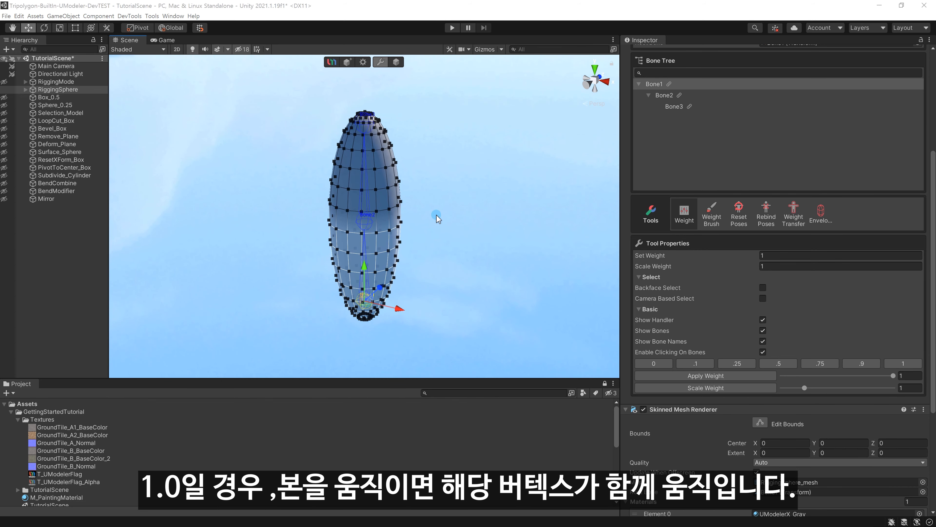
click(372, 221)
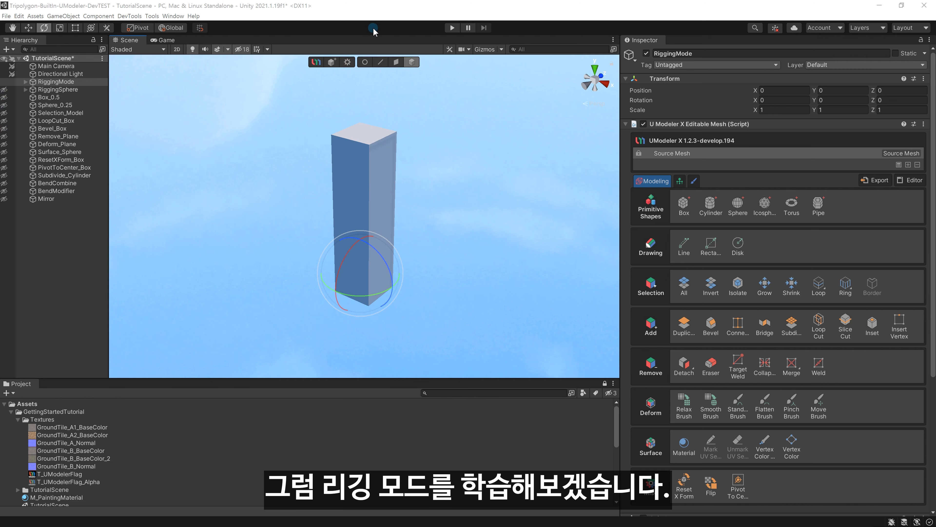
- Expand the RiggingMode object's hierarchy and inspect its nested bones Bone2 and Bone3, ending with RiggingMode reselected
click(25, 82)
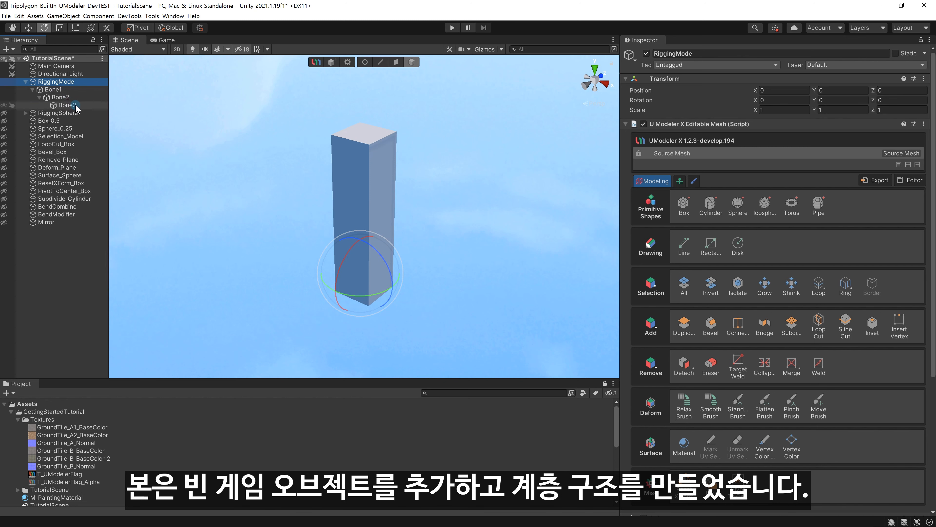
click(66, 97)
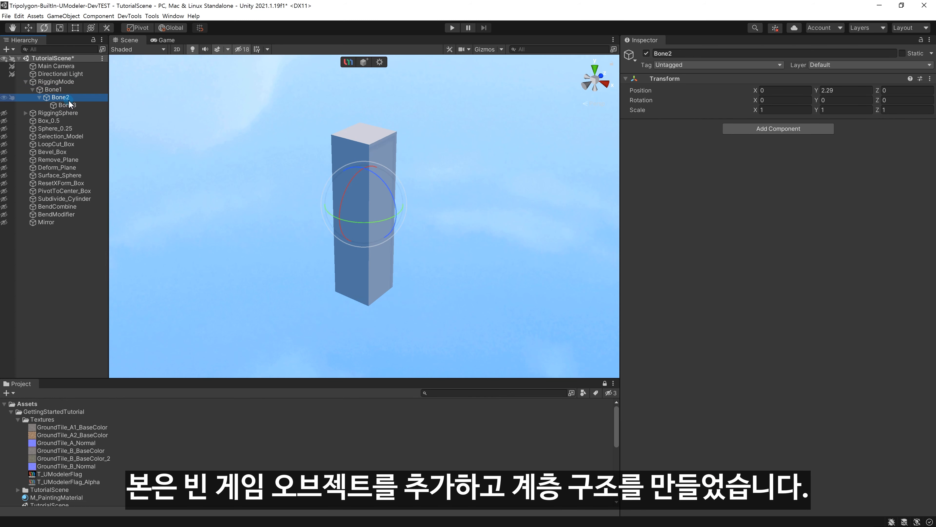
click(69, 104)
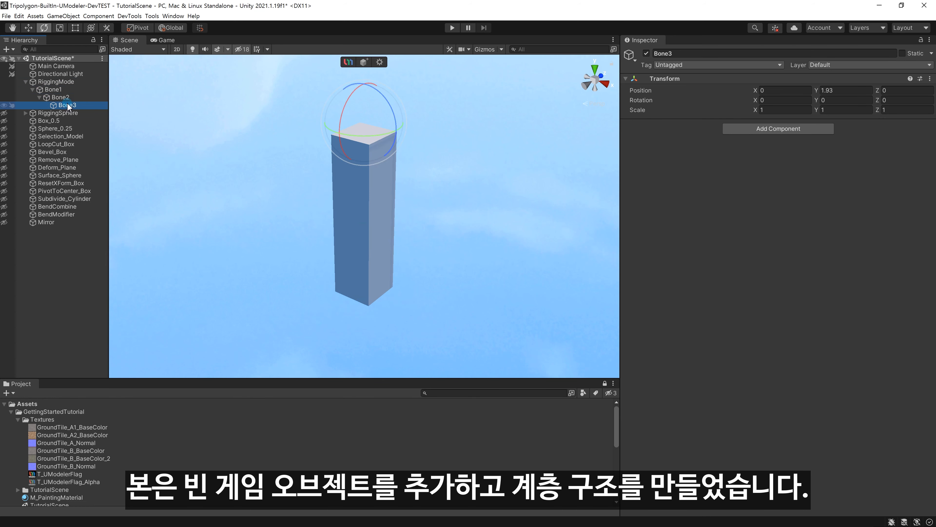
click(71, 82)
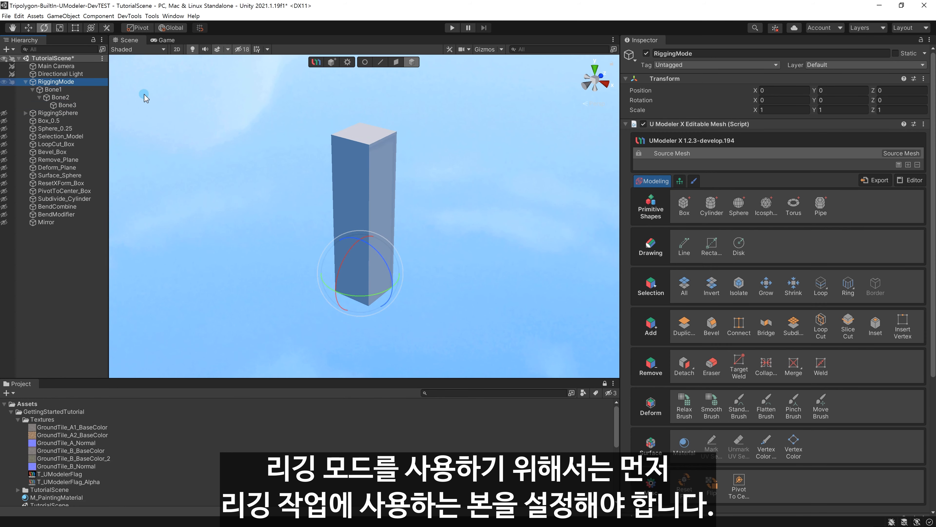
- Switch RiggingMode to rigging, assign Bone1 as the Root Bone and start rigging
click(679, 182)
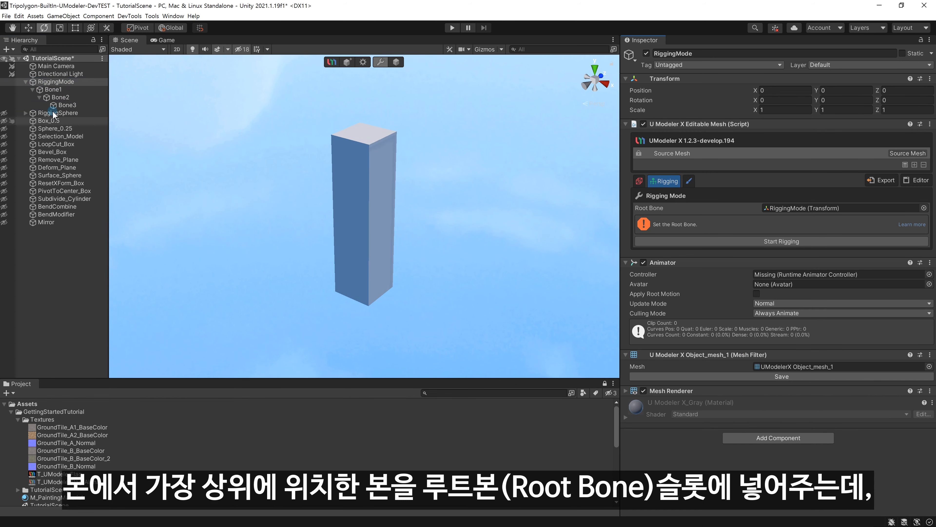
drag(54, 91, 486, 193)
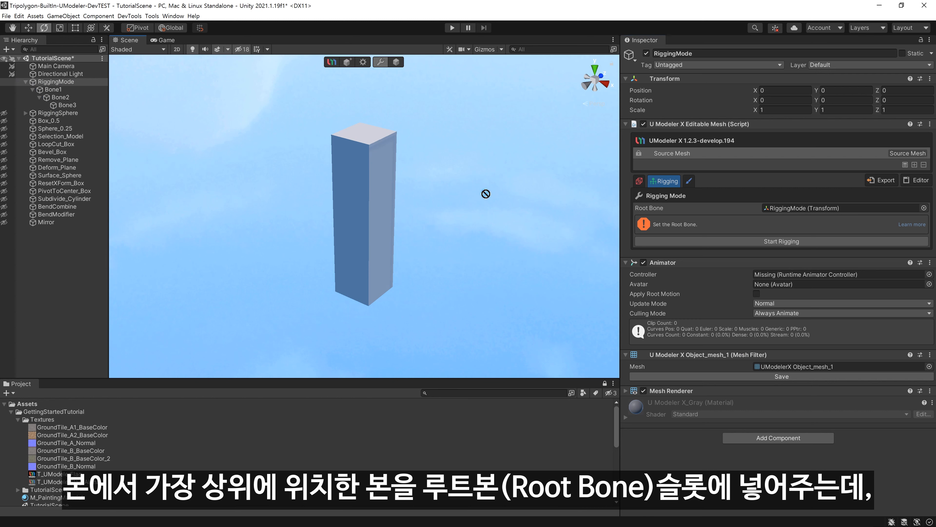
drag(736, 207, 782, 208)
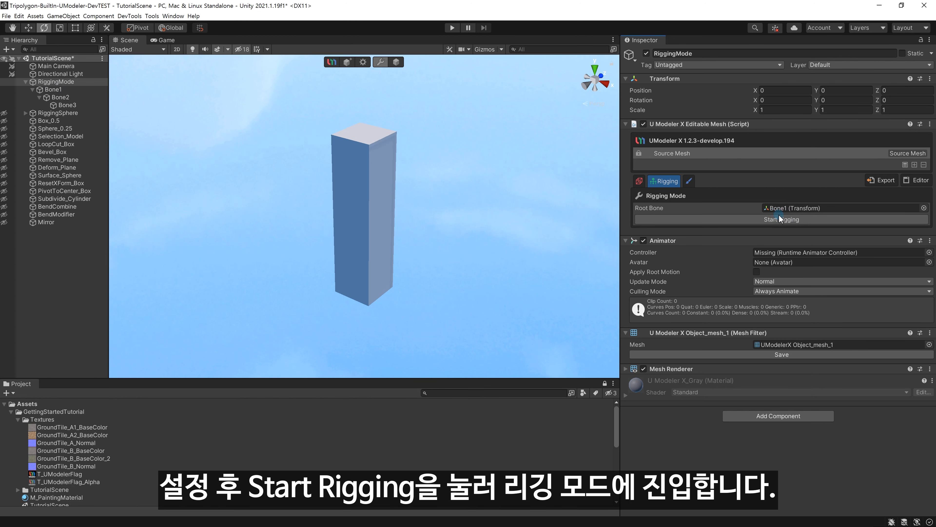
click(781, 219)
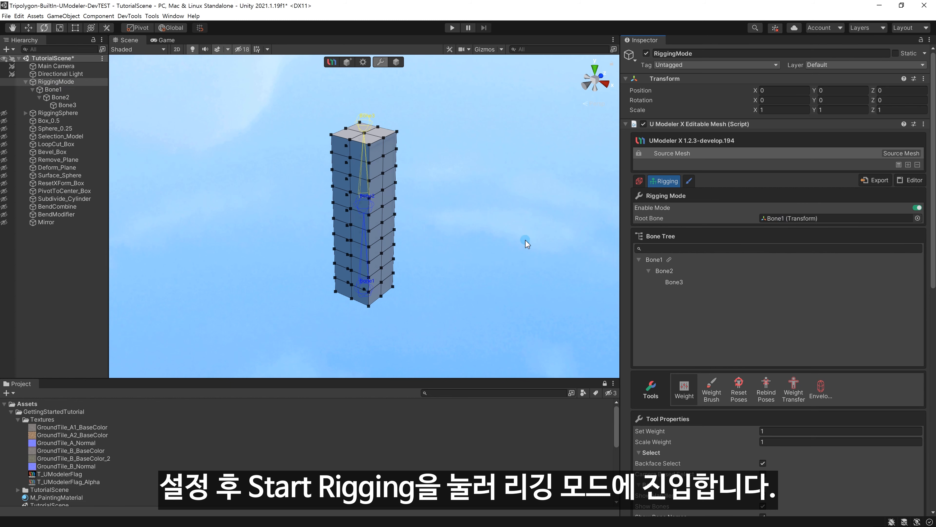
alt+drag(445, 243, 438, 224)
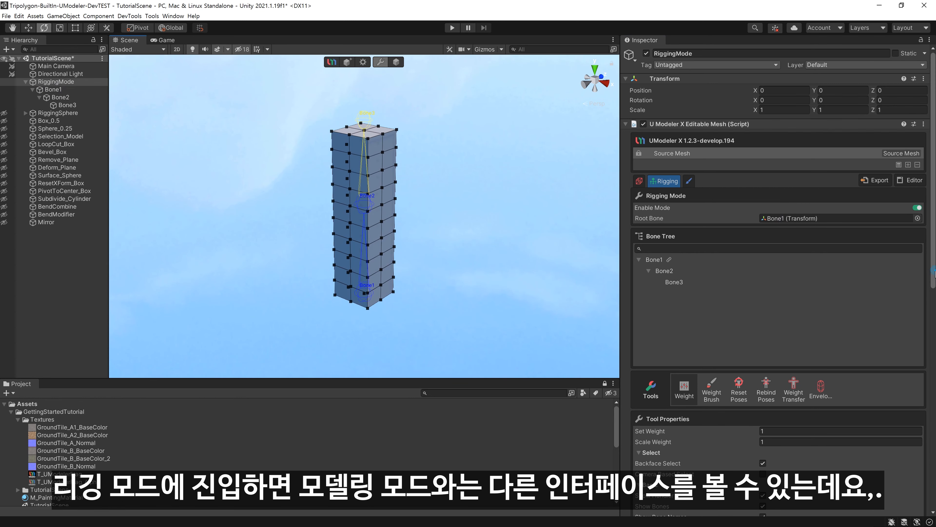
- Select Bone3, Bone2 and Bone1 one after another in the Bone Tree, finishing on Bone3 with the Move tool
drag(933, 271, 935, 306)
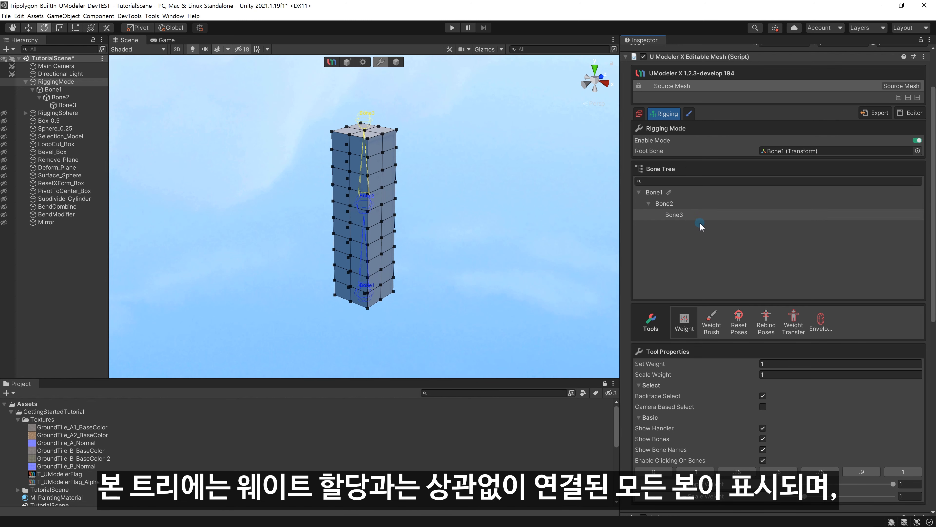
click(692, 213)
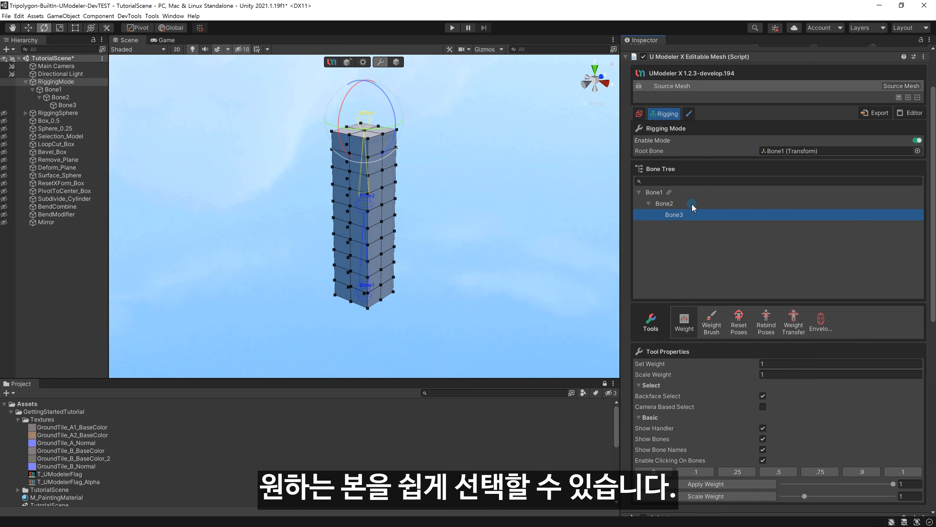
click(691, 203)
click(690, 192)
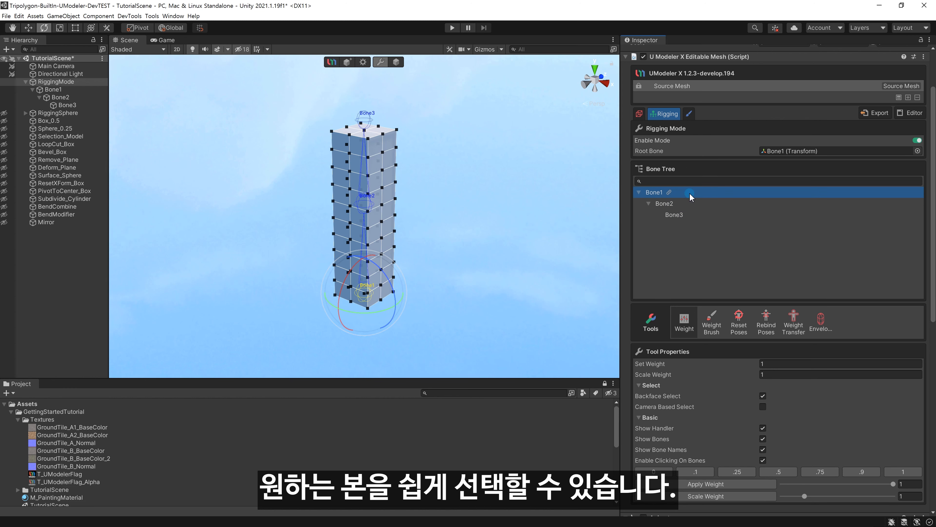
key(w)
click(703, 217)
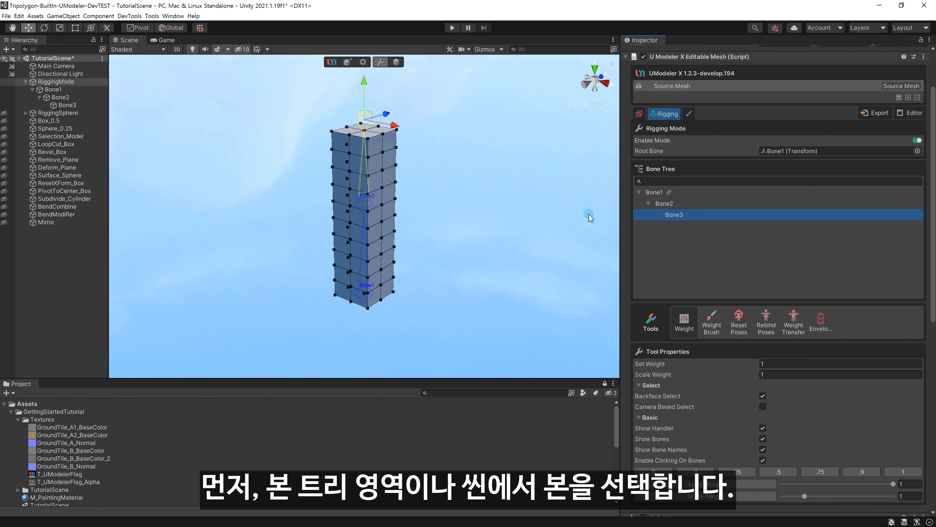
- Practise selecting Bone2 and Bone3 directly on the rigged box in the scene
alt+drag(458, 208, 292, 92)
alt+drag(499, 196, 531, 229)
click(370, 206)
click(366, 126)
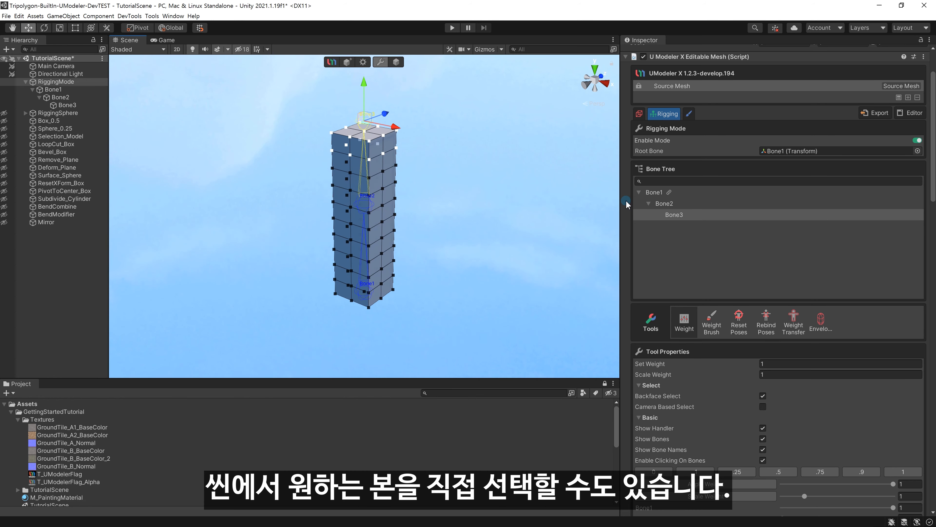
alt+drag(531, 209, 455, 195)
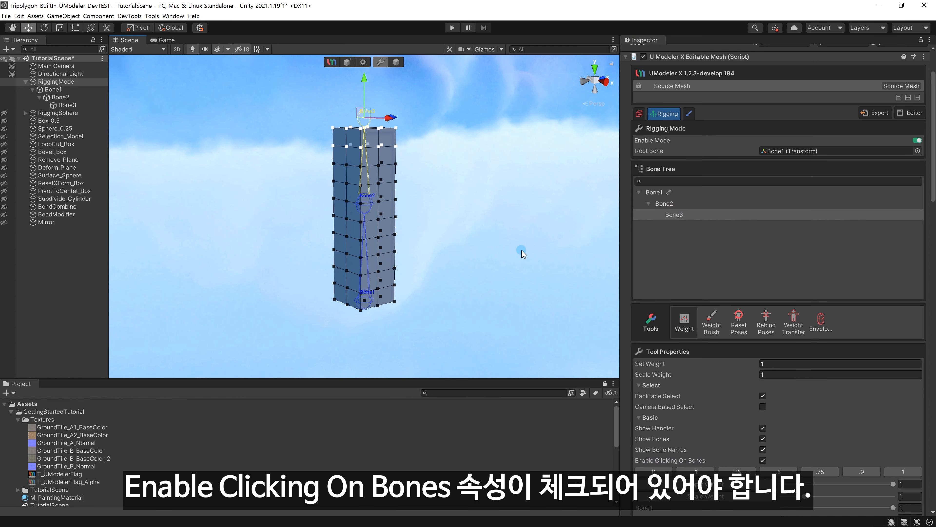
click(359, 141)
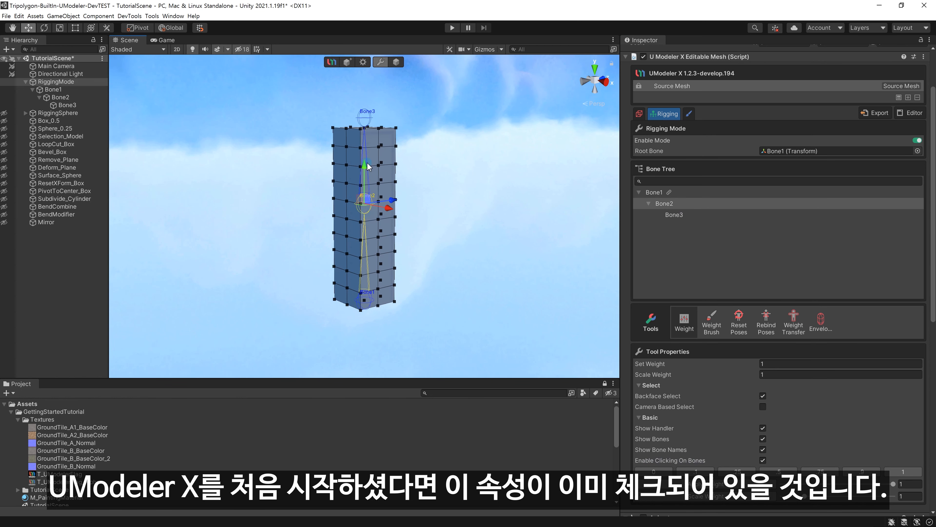
alt+drag(429, 195, 468, 231)
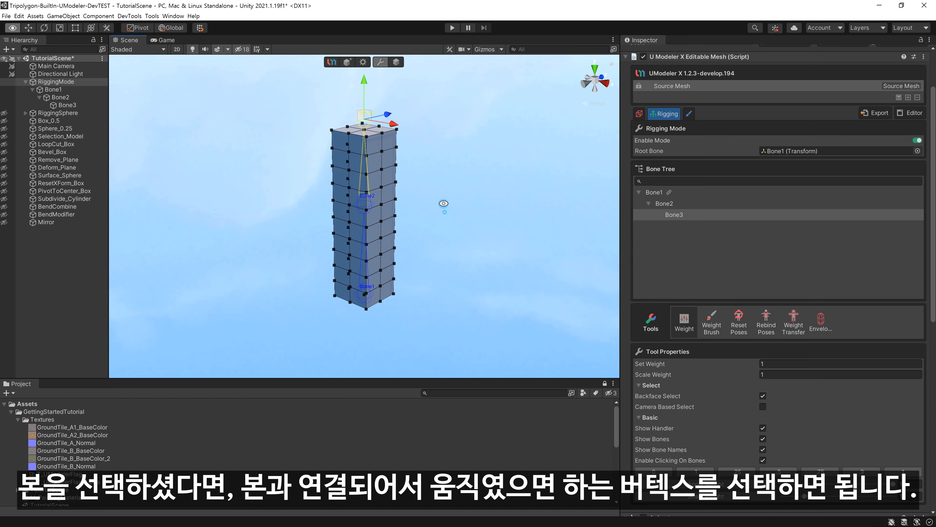
- Select the box's four upper rows of vertices and assign them to Bone3 with a weight of 1
alt+drag(444, 203, 286, 78)
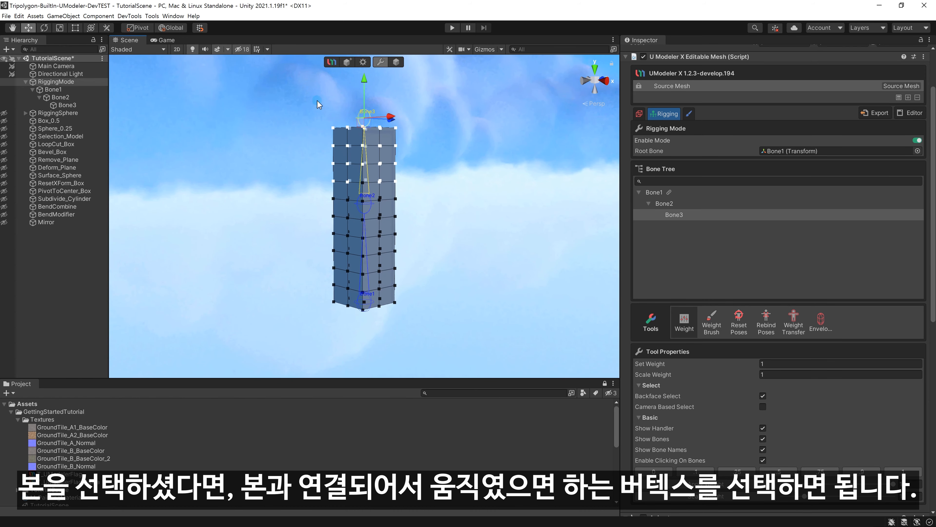
click(410, 184)
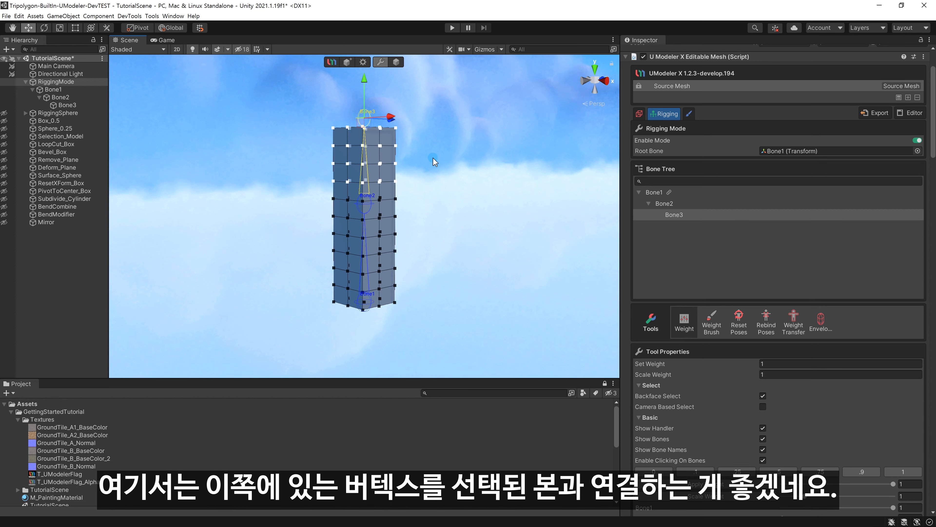
alt+drag(433, 158, 437, 181)
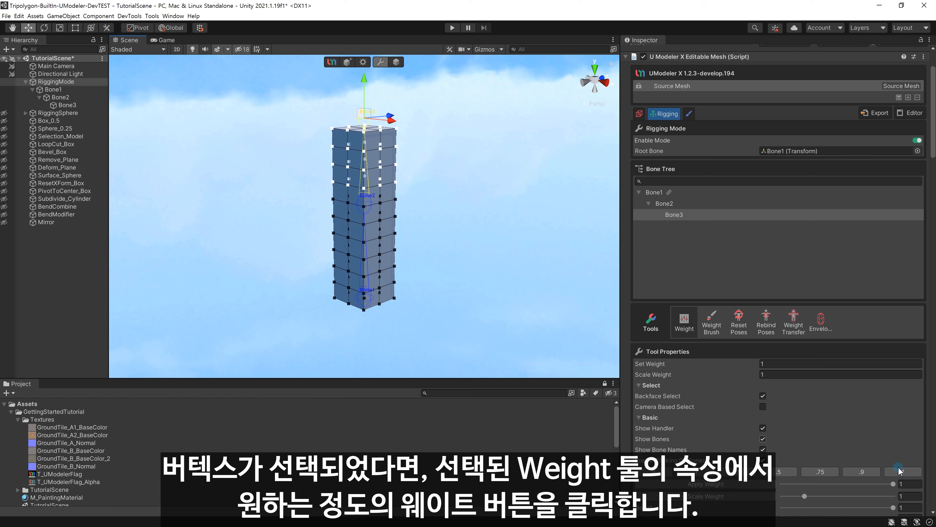
click(903, 472)
click(899, 476)
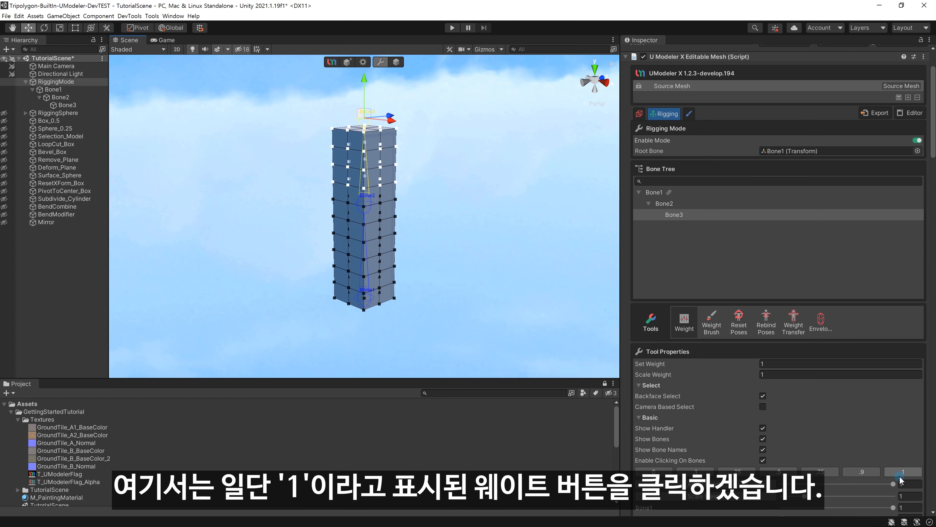
click(902, 475)
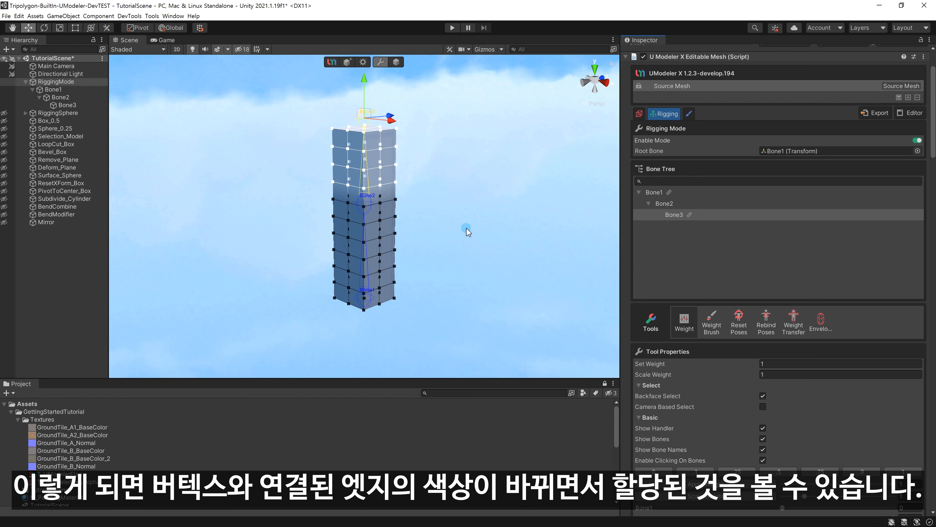
- Move Bone3 sideways along the X axis to test how its weighted vertices follow
alt+drag(468, 203, 414, 157)
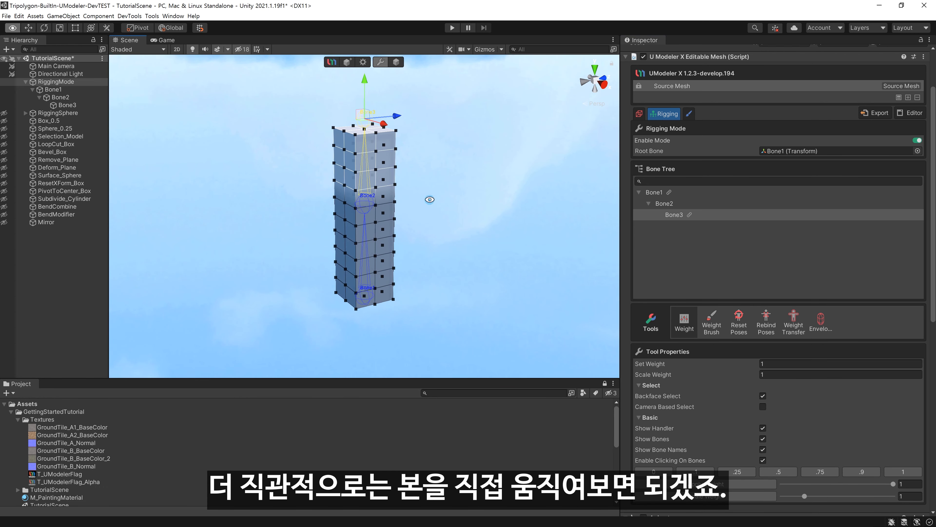
alt+drag(427, 199, 490, 210)
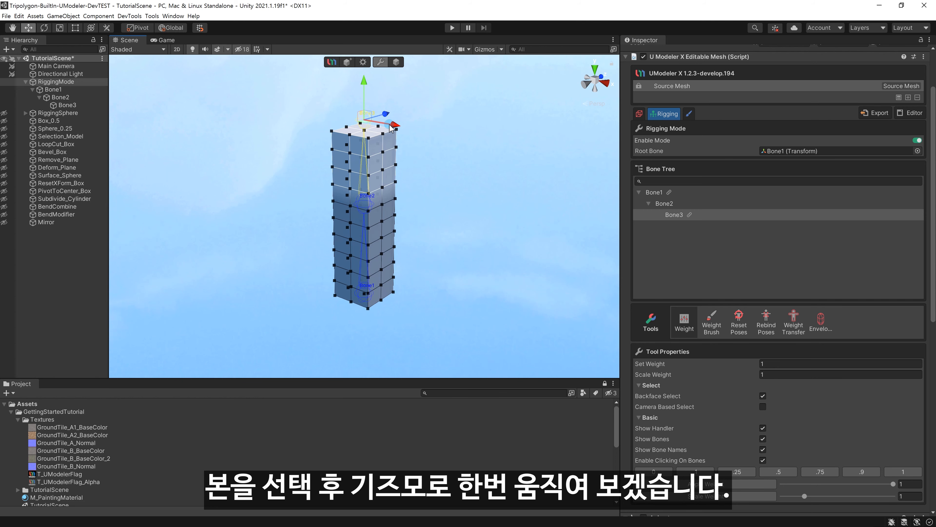
drag(394, 126, 459, 155)
alt+drag(446, 275, 527, 236)
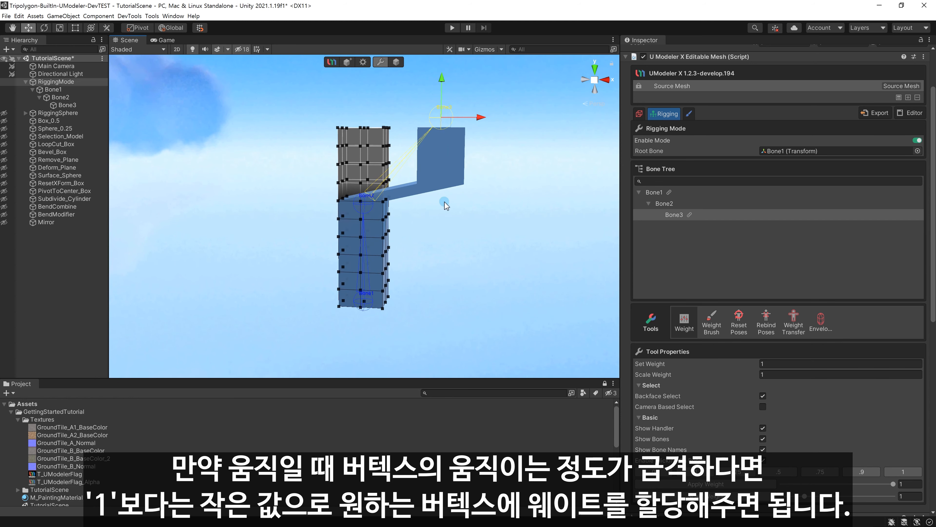
- Assign a Bone3 weight of 0.5 to the two vertex rows just above Bone2, and move Bone3 back above the box
alt+drag(435, 211, 454, 181)
alt+drag(408, 203, 410, 215)
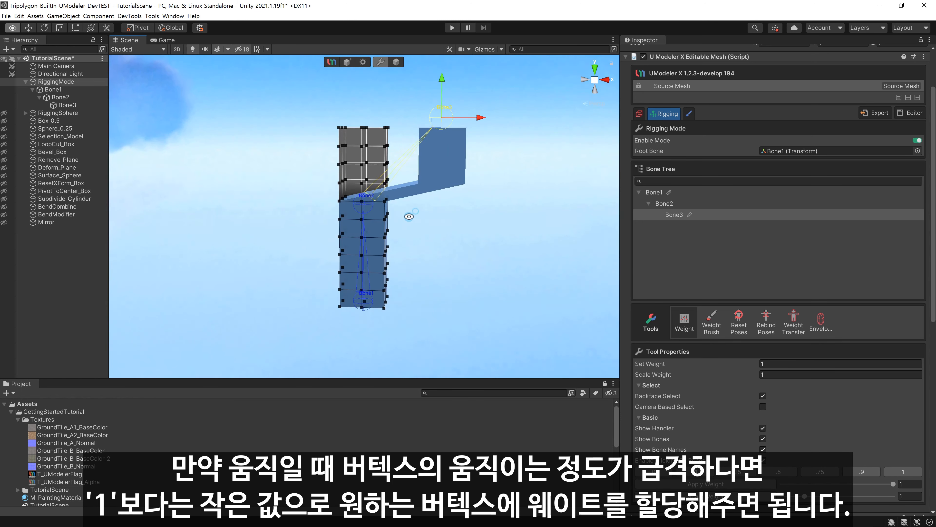
click(364, 203)
alt+drag(474, 199, 470, 194)
click(439, 122)
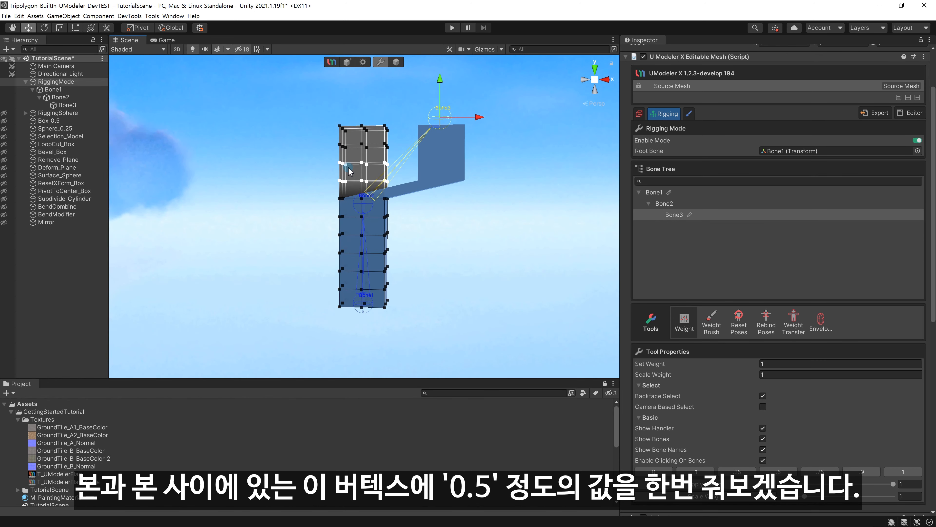
click(792, 471)
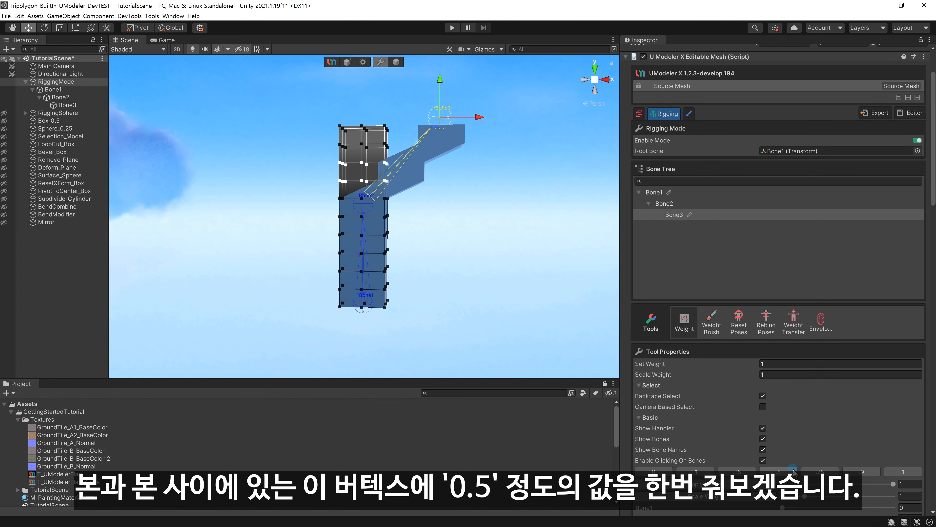
alt+drag(400, 203, 373, 213)
drag(475, 118, 384, 221)
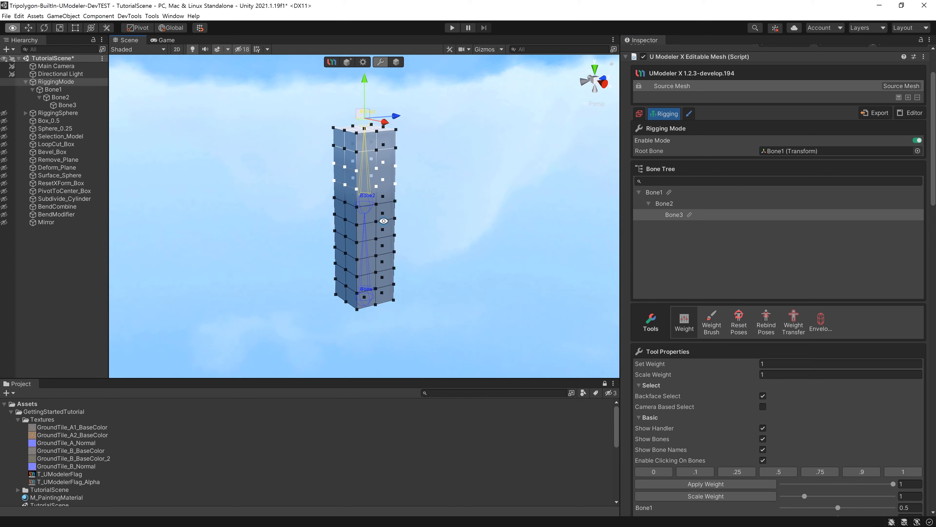
- Rotate Bone1 and Bone2 to test the vertex weights, and reset the bones to their original poses
click(371, 298)
key(e)
drag(370, 298, 348, 277)
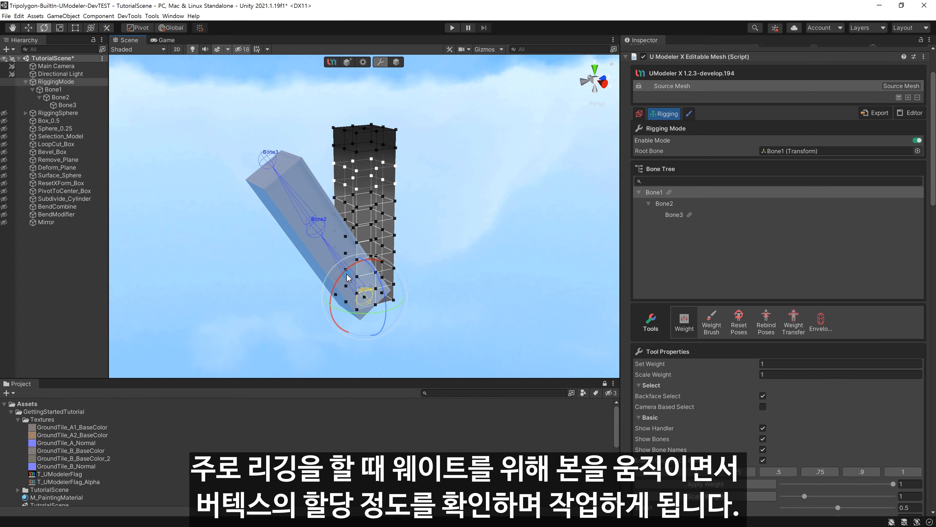
click(316, 226)
drag(329, 208, 477, 328)
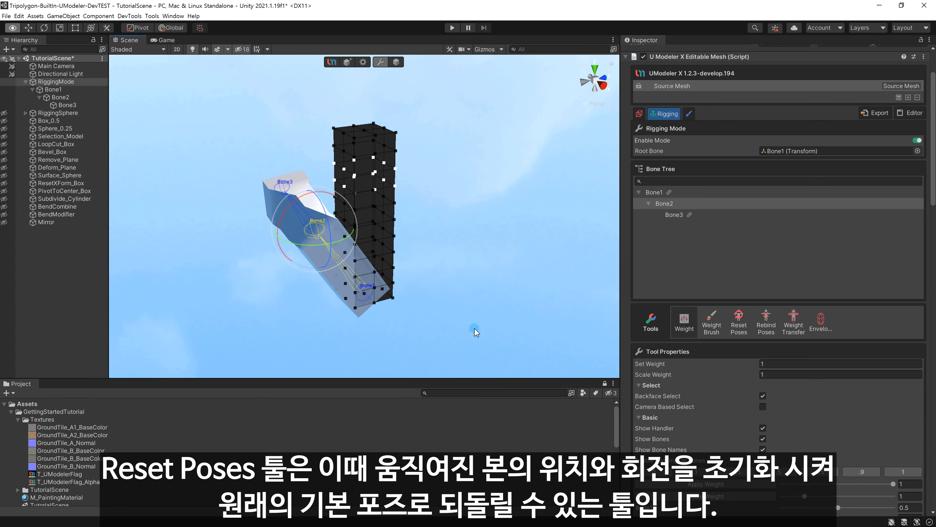
click(730, 326)
mouse_move(481, 278)
alt+mouse_down()
mouse_move(439, 266)
mouse_move(491, 268)
alt+mouse_up()
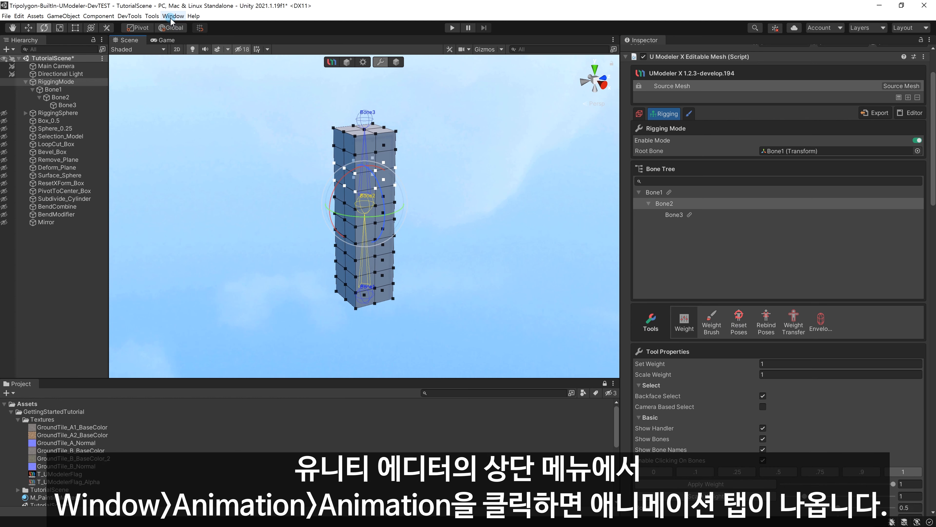
- Open the Animation window and create the animation clip New Animation for RiggingMode
click(171, 16)
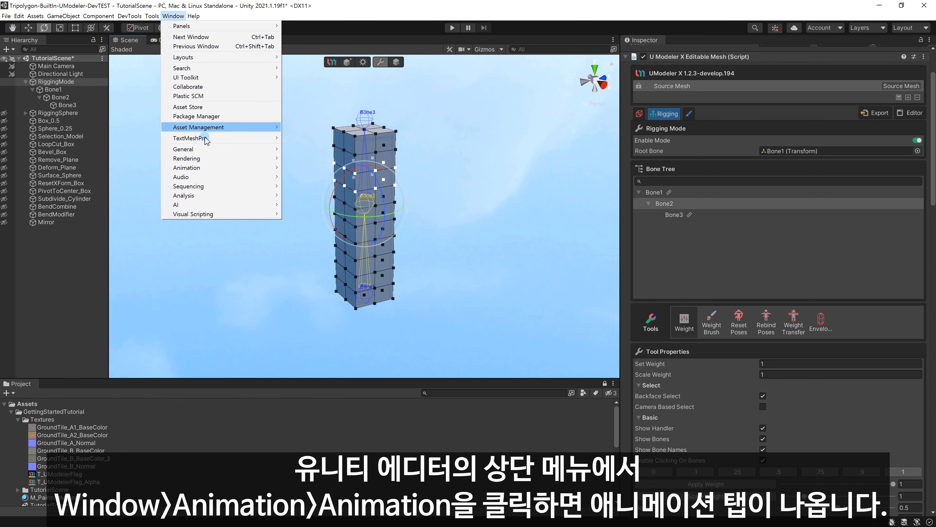
click(210, 169)
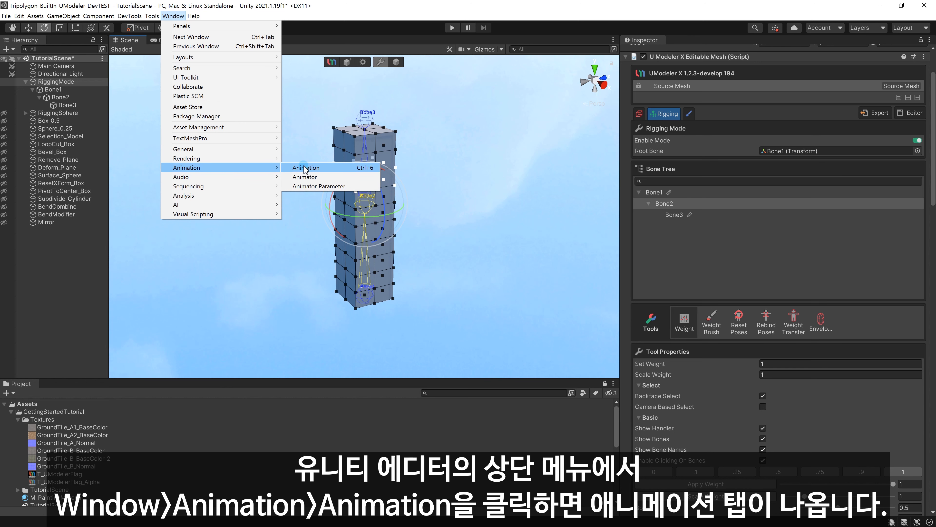
click(303, 167)
drag(331, 128, 277, 249)
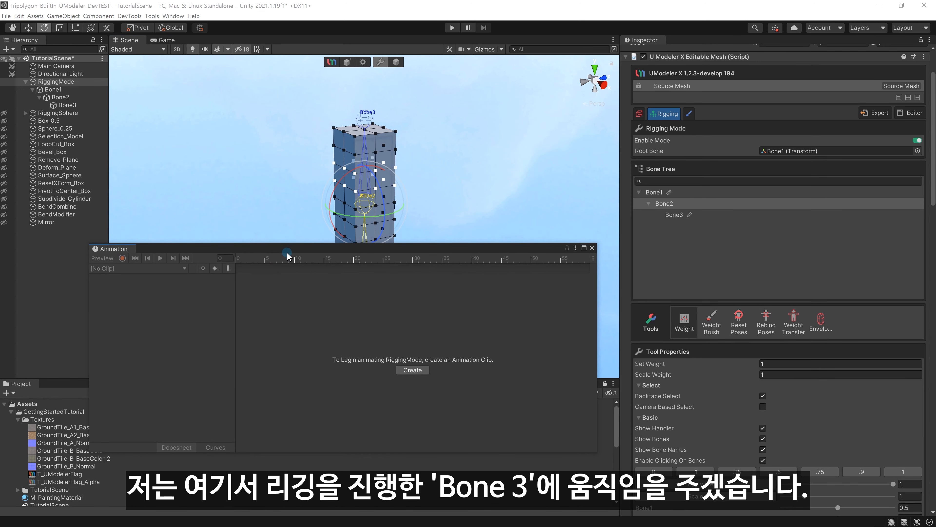
click(68, 82)
click(407, 372)
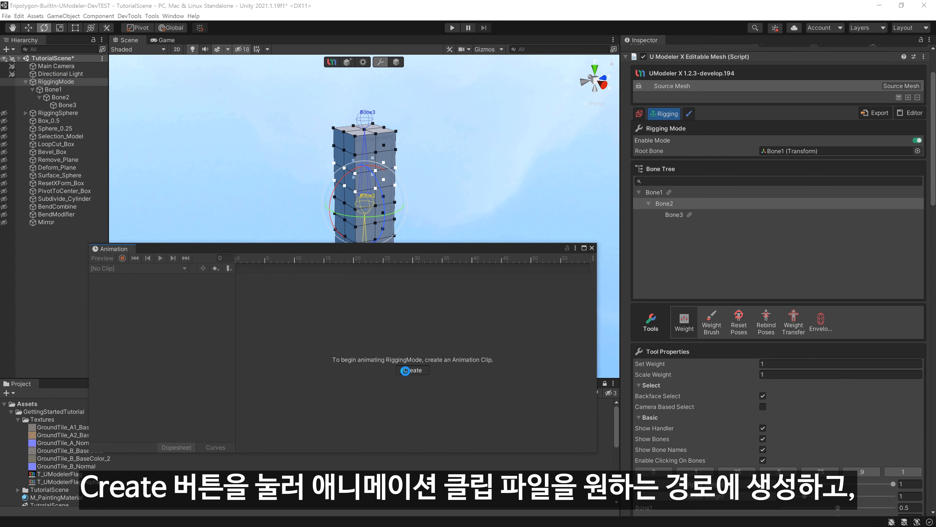
click(228, 281)
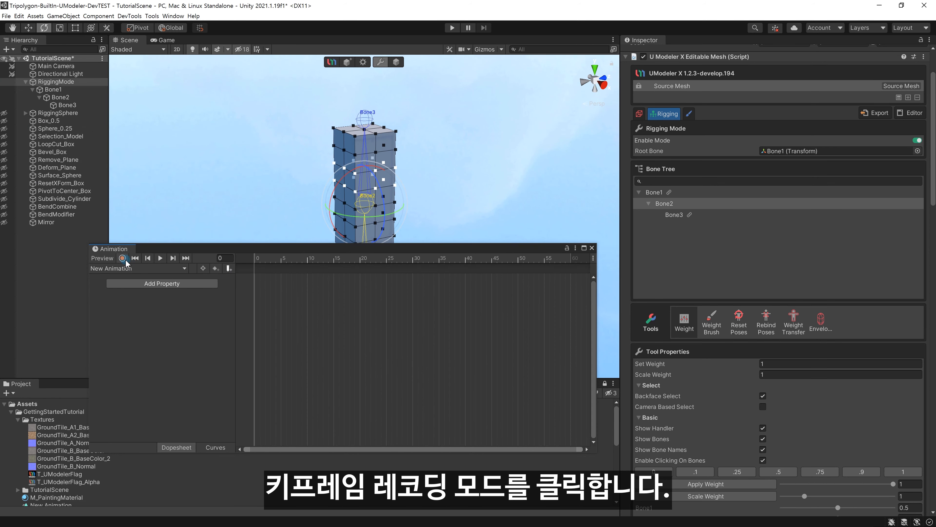
- Turn on keyframe recording and key Bone3 at frame 0, moved along Z to about -2.27
click(122, 258)
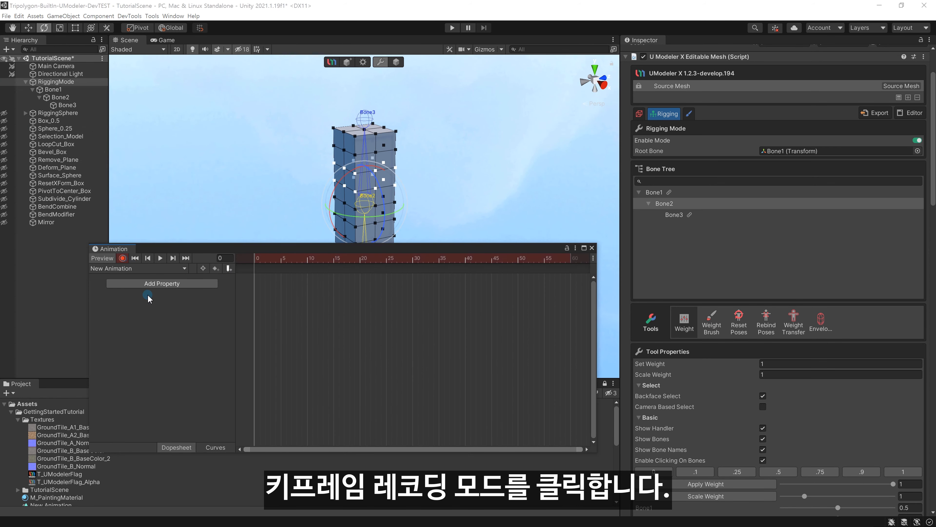
click(74, 107)
key(w)
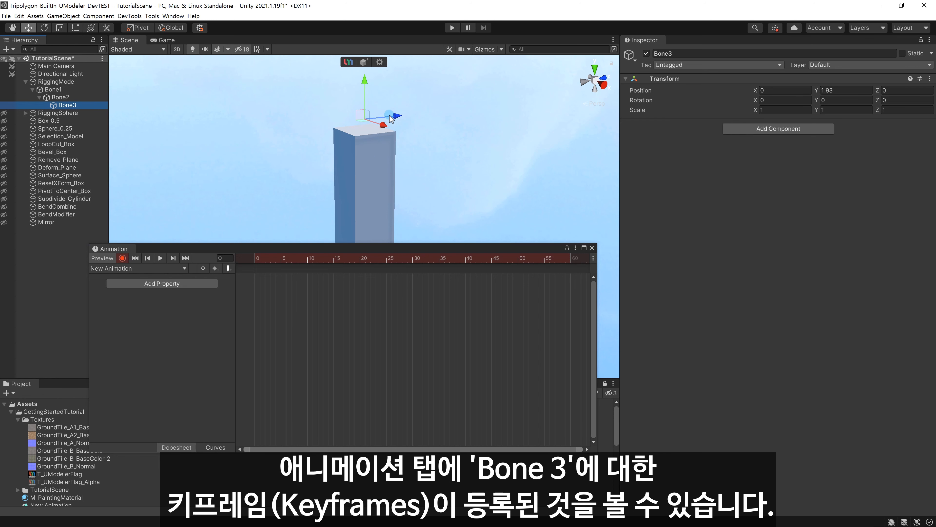
drag(391, 119, 303, 156)
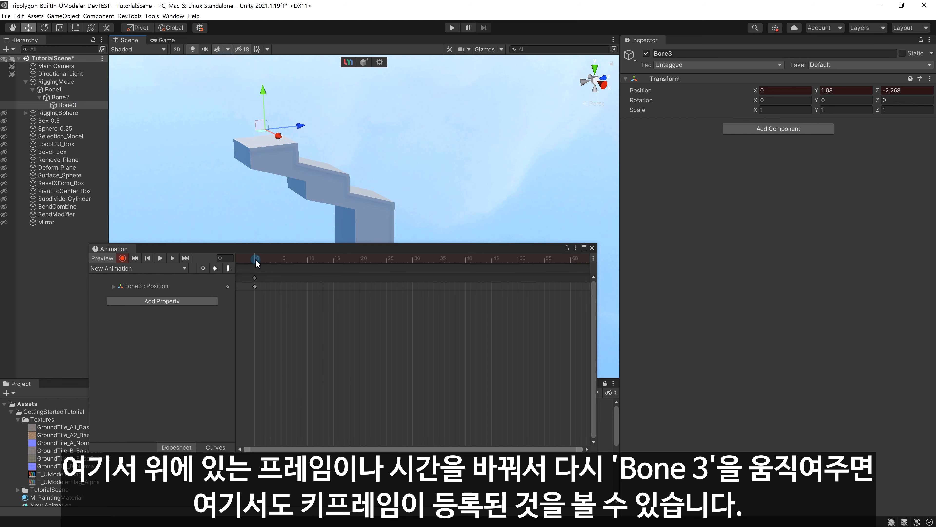
- Key Bone3 at frame 40, moved along Z to about 3.57
drag(257, 263, 467, 270)
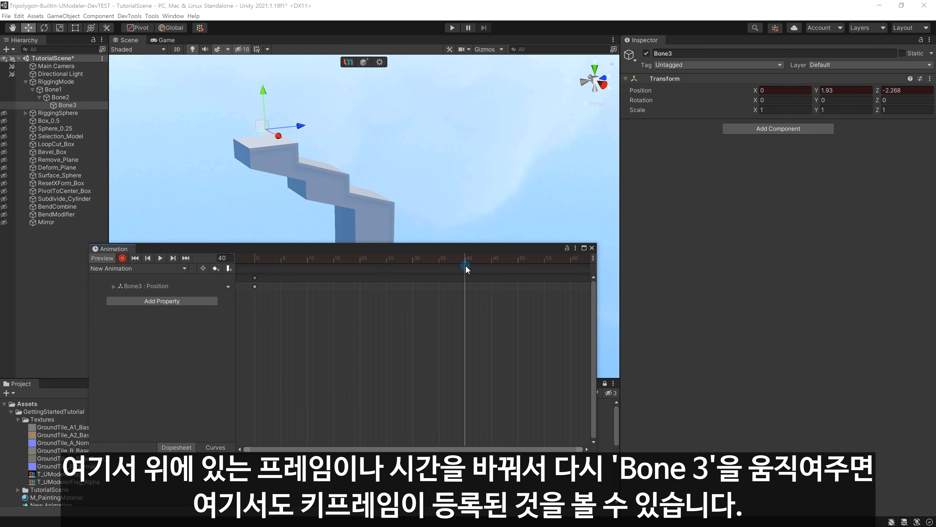
drag(301, 127, 527, 110)
click(474, 279)
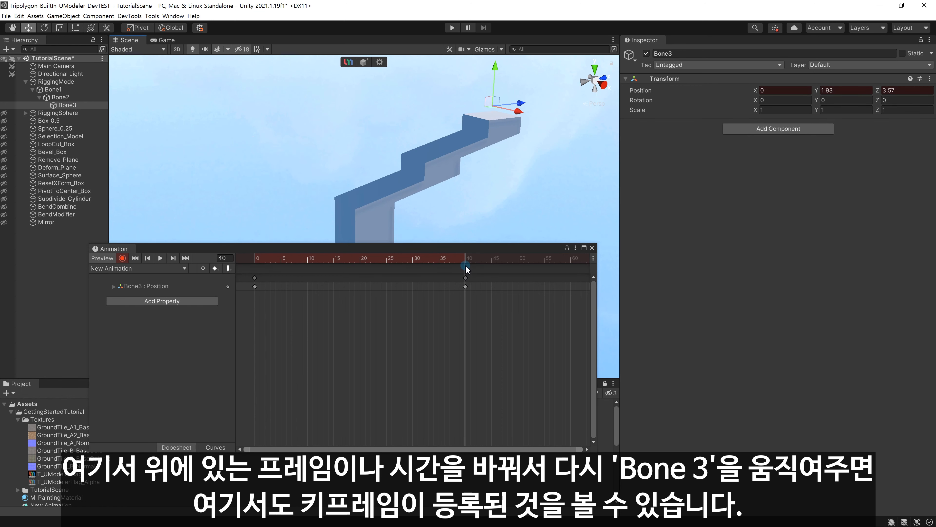
- Turn off keyframe recording and play the clip to review Bone3's movement
click(122, 258)
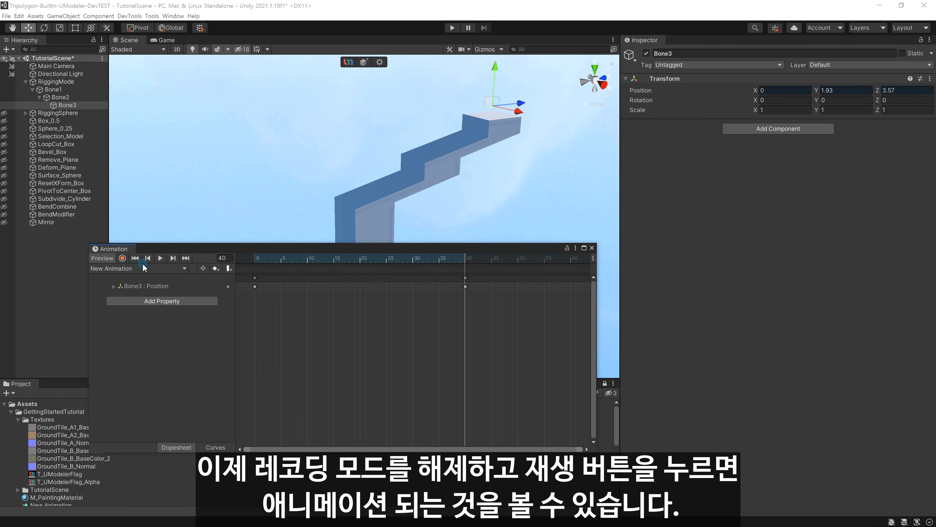
click(160, 258)
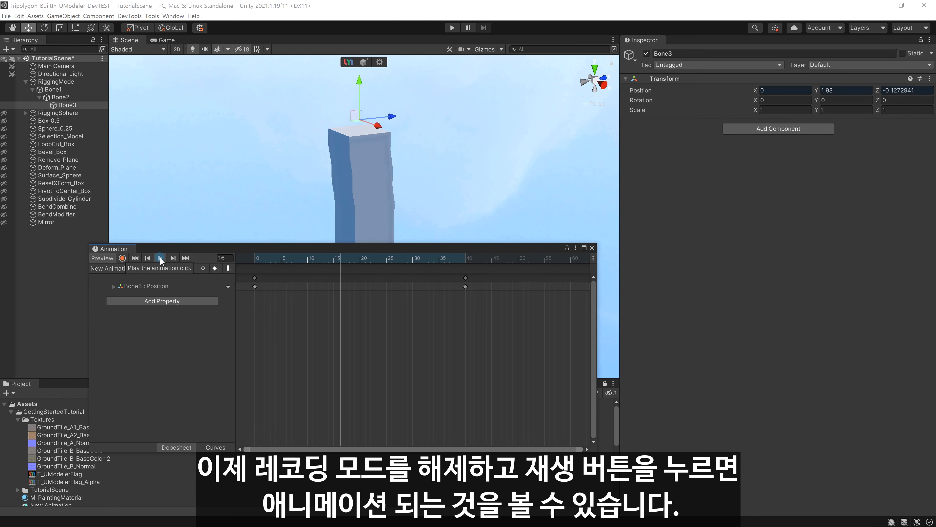
click(161, 258)
drag(286, 261, 407, 259)
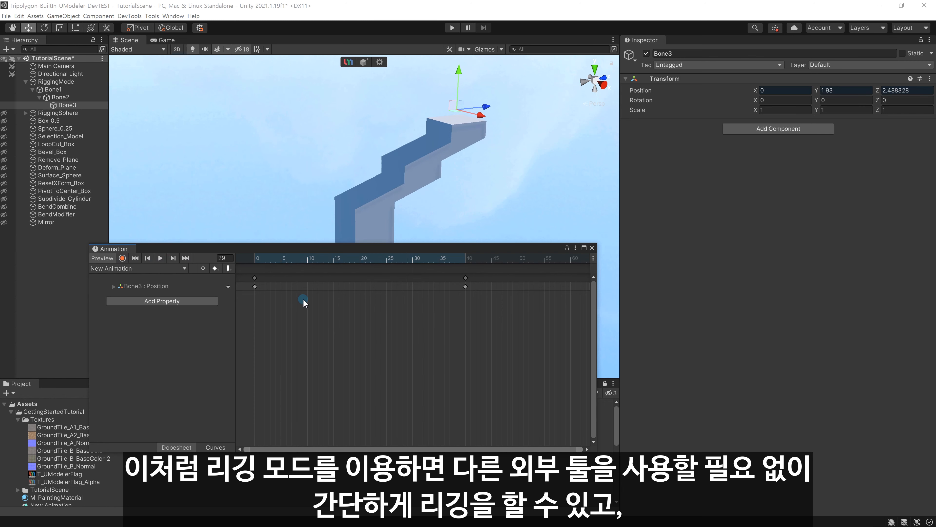
- Copy Bone3's keyframe at frame 0 and paste it at frame 60
drag(296, 311, 249, 259)
key(ctrl+c)
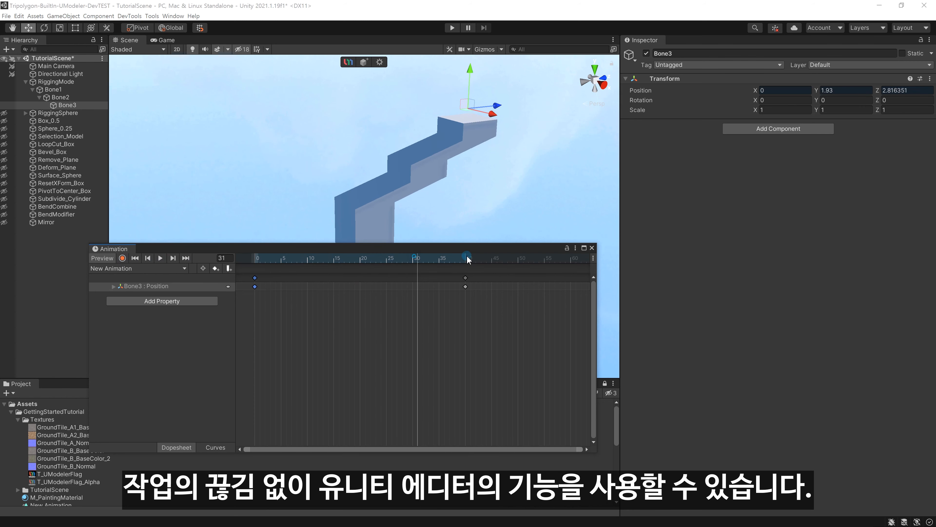
click(575, 258)
key(ctrl+v)
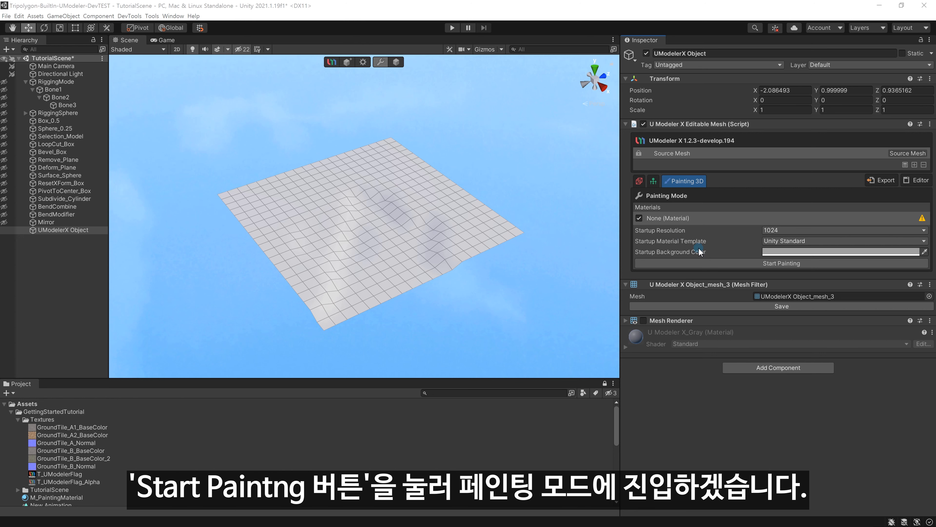
- Start 3D painting on the UModelerX Object plane and review its Layers, Properties and Map Source sections
click(752, 264)
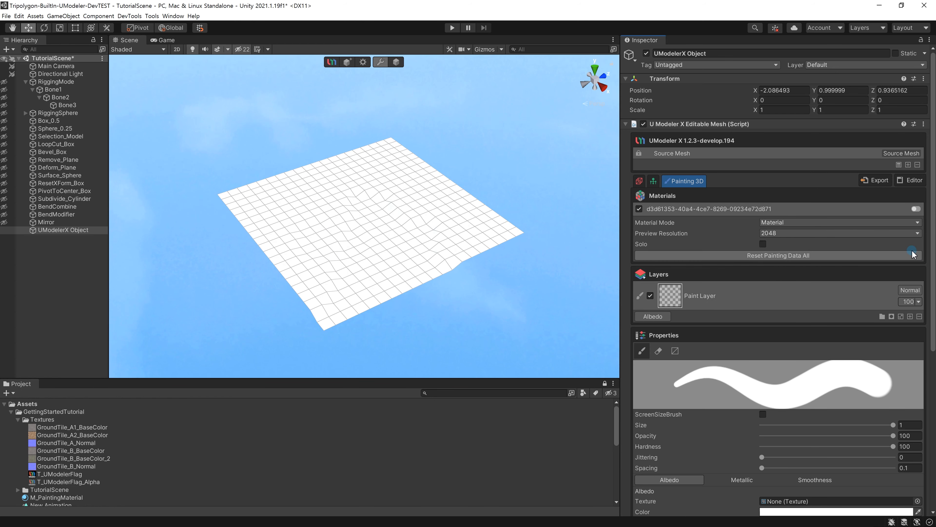
scroll(933, 264, down, 5)
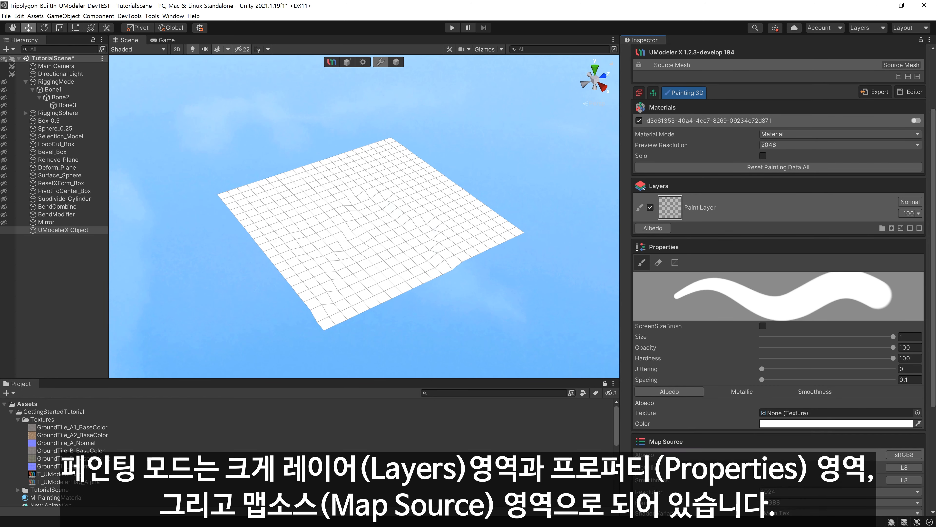
scroll(832, 264, up, 2)
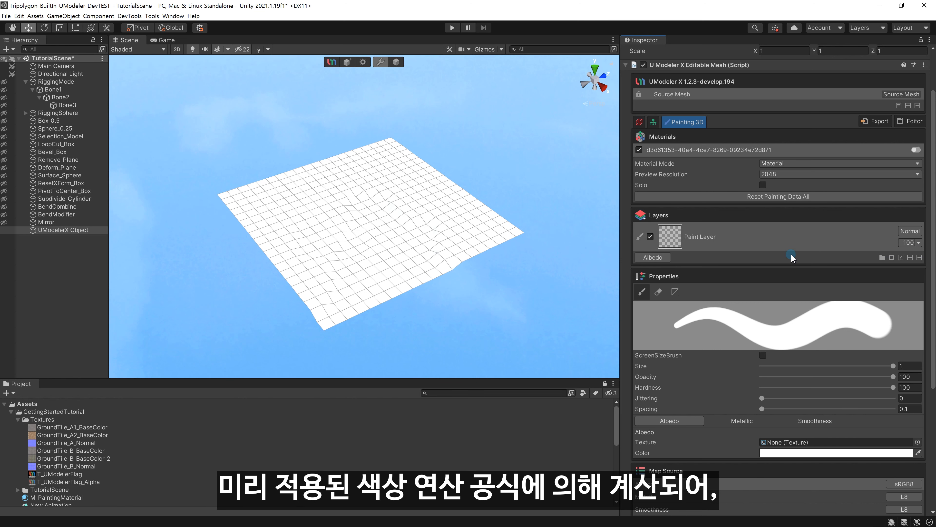
- Add a Fill Layer beneath the Paint Layer in the plane's painting layers
scroll(792, 255, down, 1)
click(900, 238)
click(908, 237)
click(888, 257)
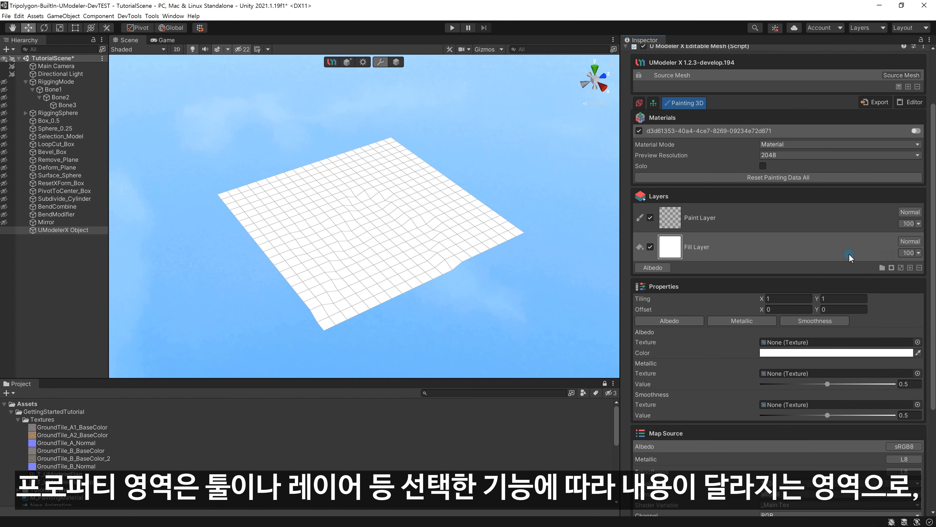
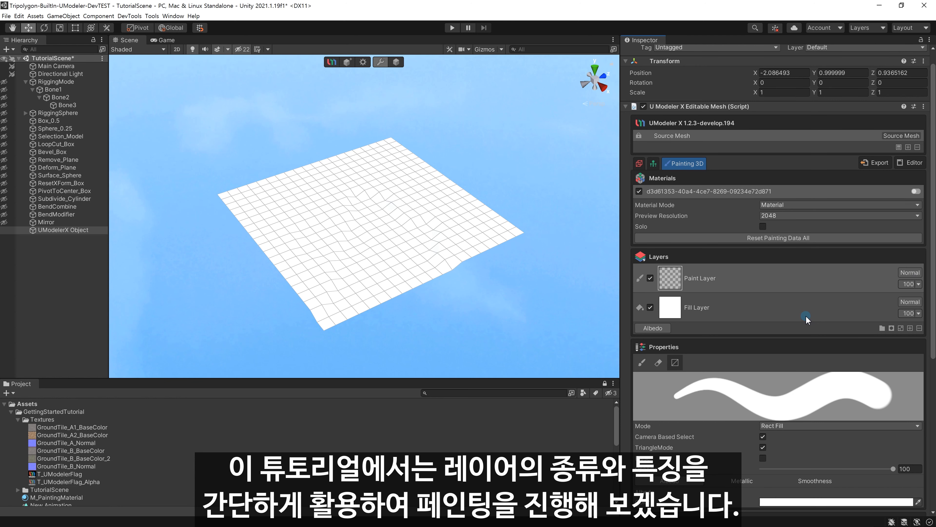
- Delete the Fill Layer beneath the Paint Layer and make the Paint Layer active
click(806, 316)
click(919, 328)
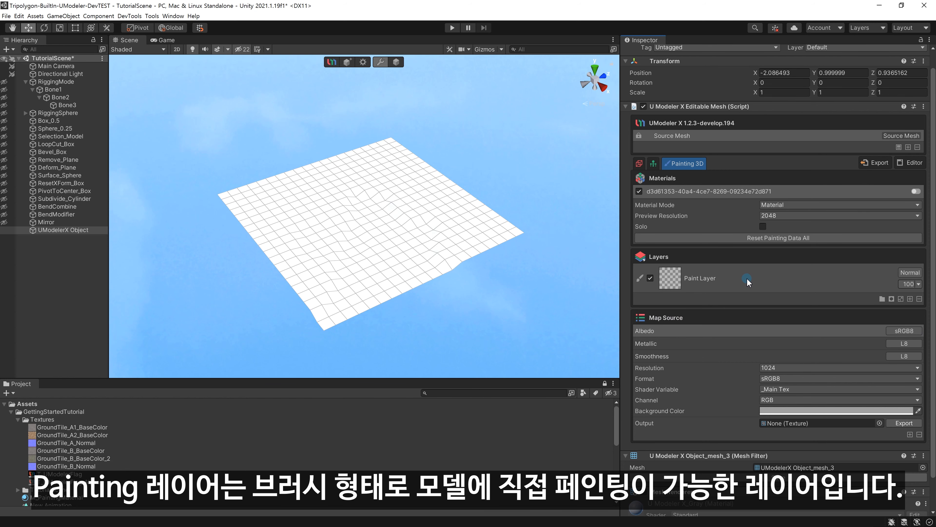
click(747, 280)
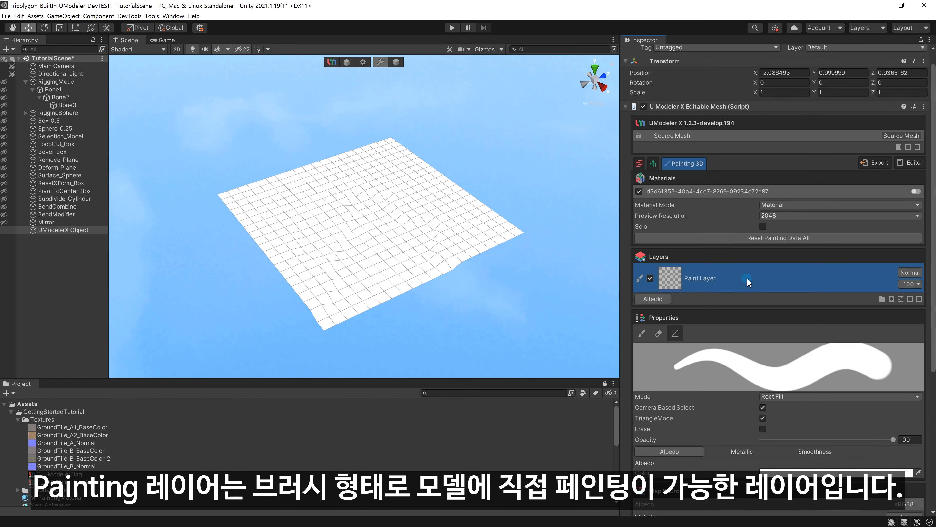
- Paint a broad red S-shaped stroke across the plane on the Paint Layer with a brush size of about 0.368
scroll(762, 315, down, 5)
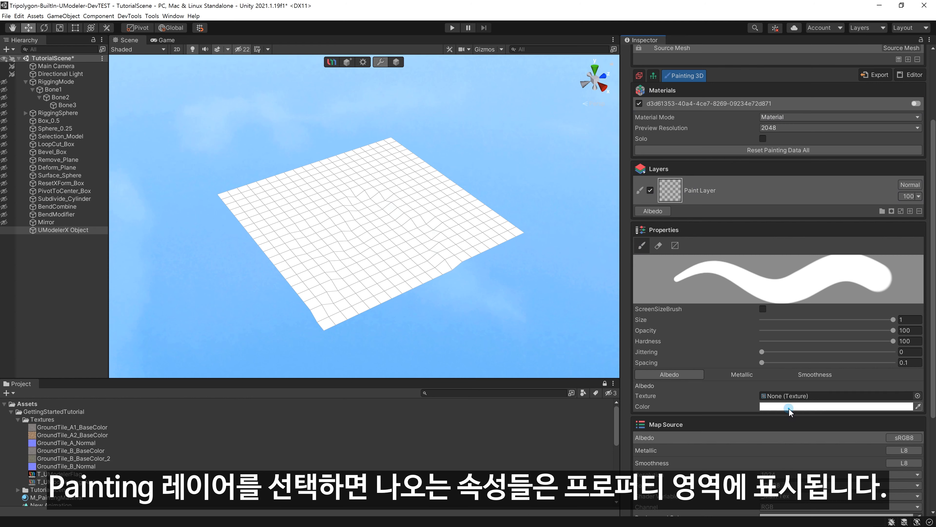
click(837, 406)
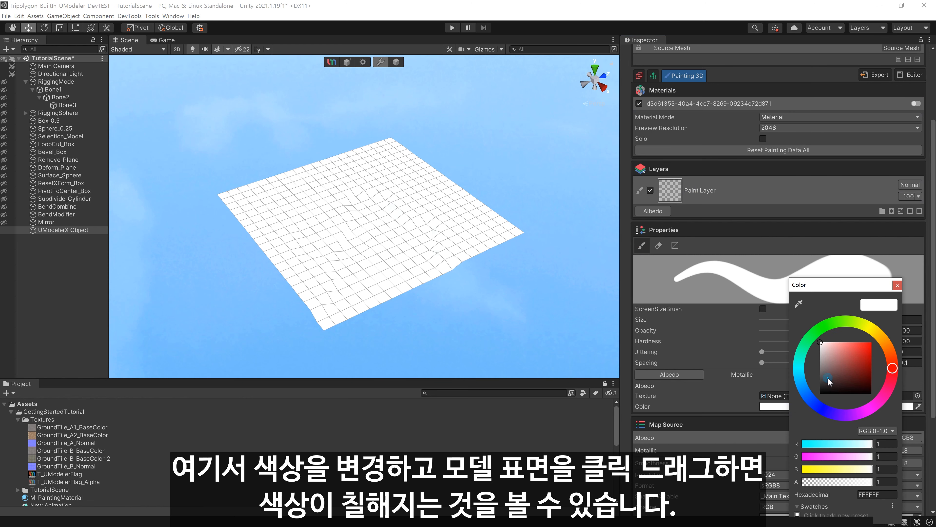
click(810, 319)
mouse_move(313, 205)
mouse_down()
mouse_move(344, 205)
mouse_move(436, 255)
mouse_move(310, 294)
mouse_move(435, 321)
mouse_up()
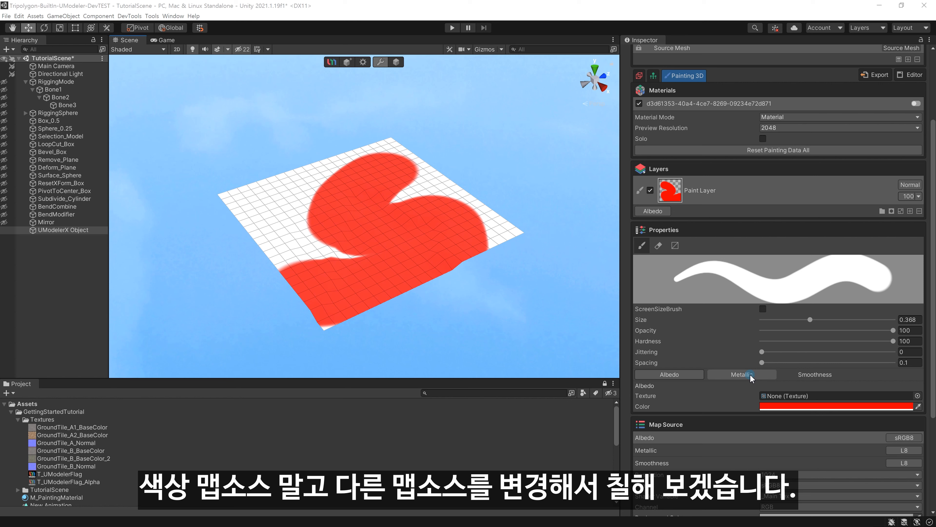
- Enable the Metallic and Smoothness map sources for the brush and set both values to 1
click(742, 375)
click(793, 380)
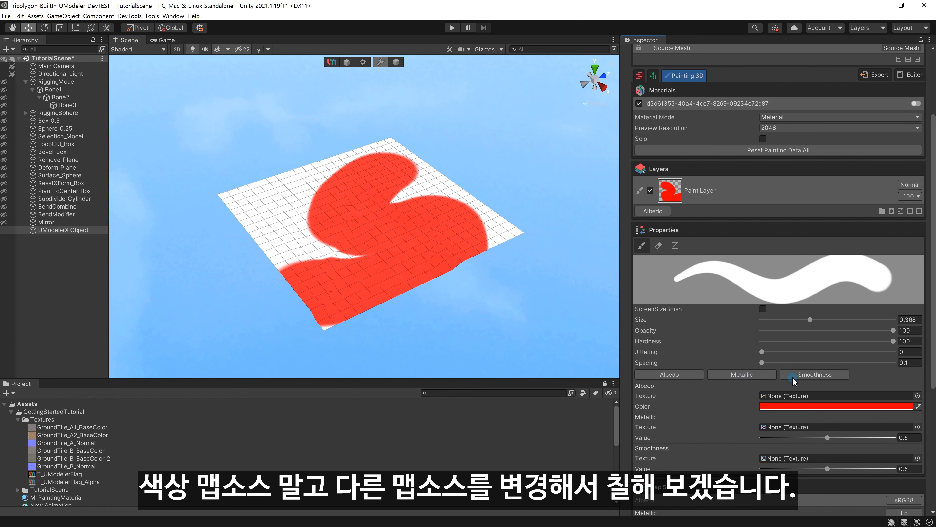
drag(827, 438, 921, 436)
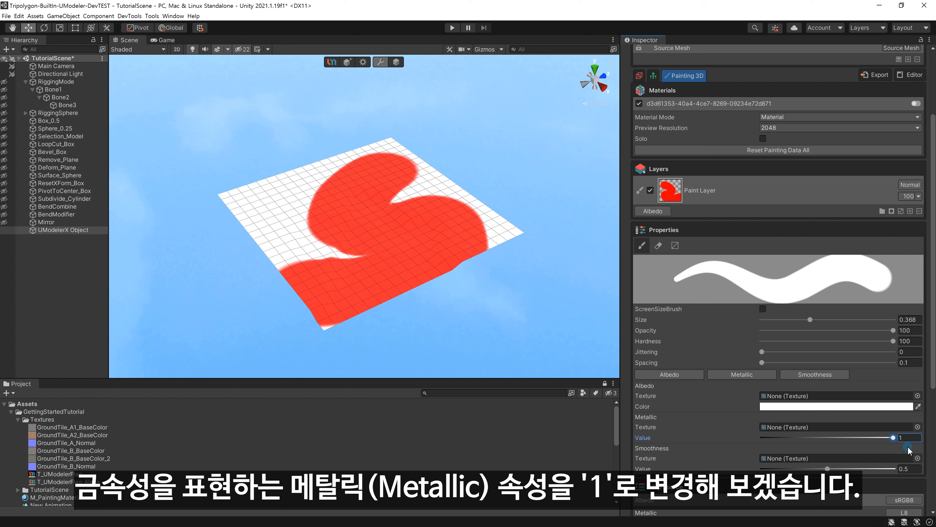
drag(881, 438, 914, 437)
drag(827, 469, 825, 471)
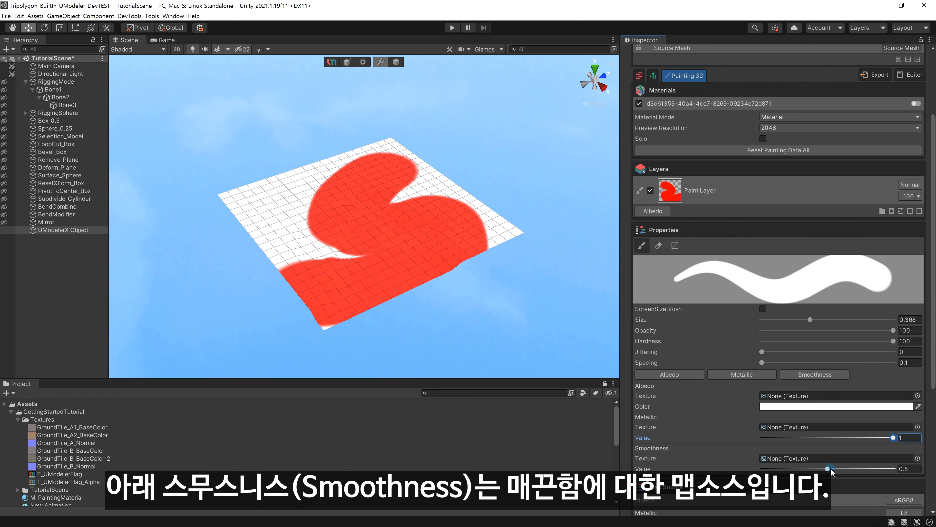
drag(828, 469, 896, 468)
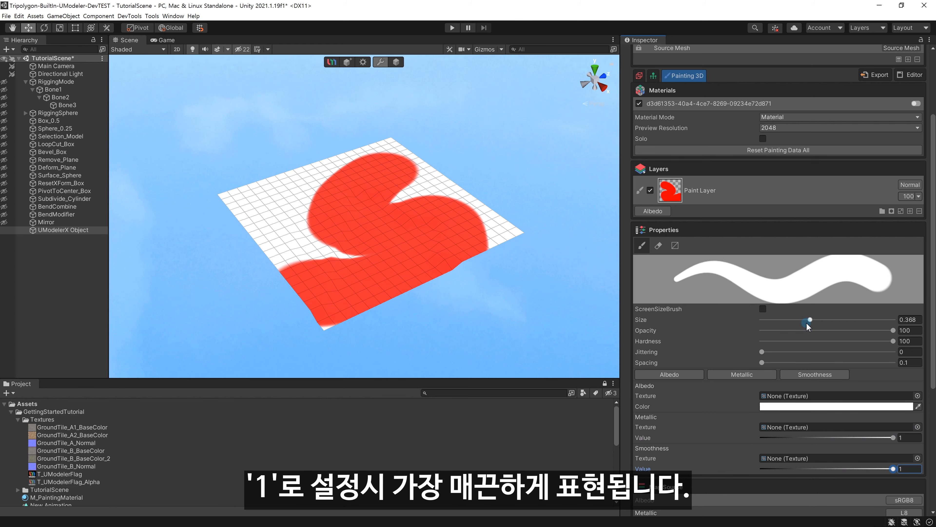
- Reduce the brush size to about 0.201 and paint a metallic S-shaped stroke over the red area, viewing its reflections from another angle
click(809, 320)
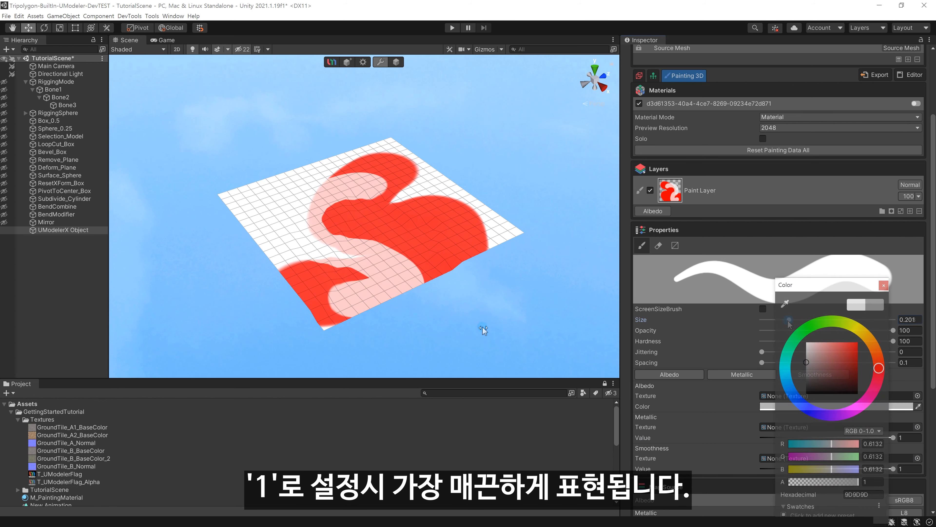
mouse_move(306, 281)
mouse_down()
mouse_move(383, 273)
mouse_move(352, 183)
mouse_move(432, 192)
mouse_move(373, 207)
mouse_move(324, 291)
mouse_move(463, 237)
mouse_up()
mouse_move(508, 261)
alt+mouse_down()
mouse_move(508, 237)
mouse_move(457, 242)
mouse_move(390, 132)
mouse_move(225, 111)
mouse_move(476, 110)
mouse_move(514, 161)
mouse_move(429, 213)
mouse_move(433, 237)
mouse_move(279, 272)
mouse_move(338, 159)
mouse_move(324, 219)
mouse_move(477, 222)
mouse_move(534, 213)
alt+mouse_up()
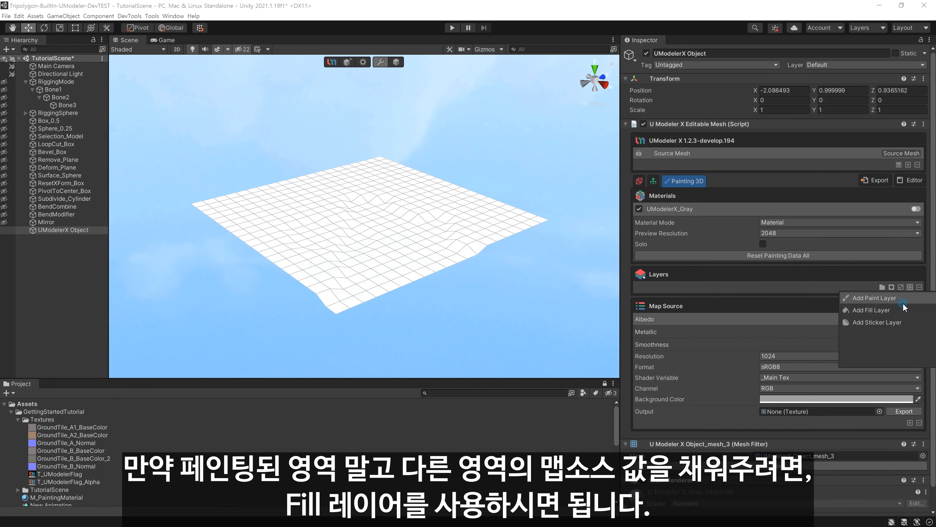
- Add a Fill Layer to the plane's empty layer list and set its albedo color to gray
click(896, 310)
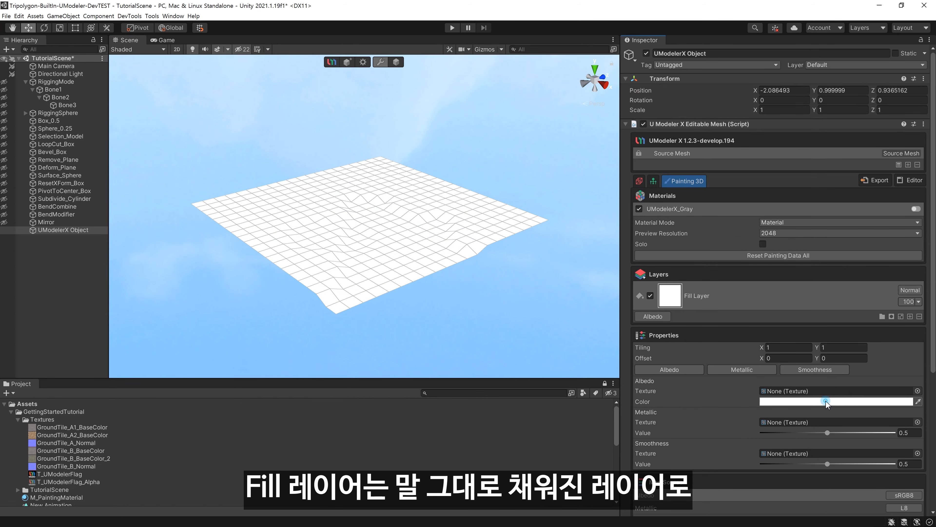
click(844, 401)
drag(859, 375, 845, 363)
click(928, 285)
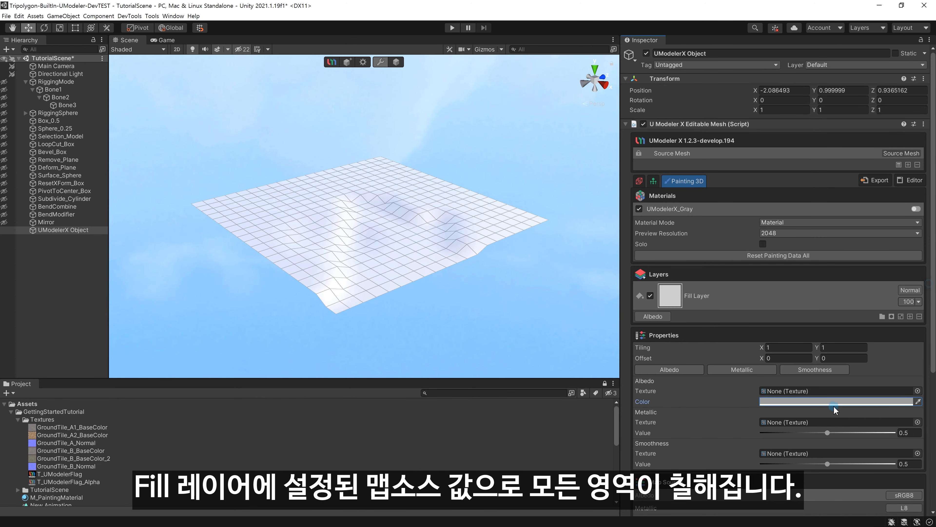
- Set the Fill Layer's Metallic value to 1 and Smoothness to about 0.78, and inspect the reflective surface
drag(828, 433, 903, 431)
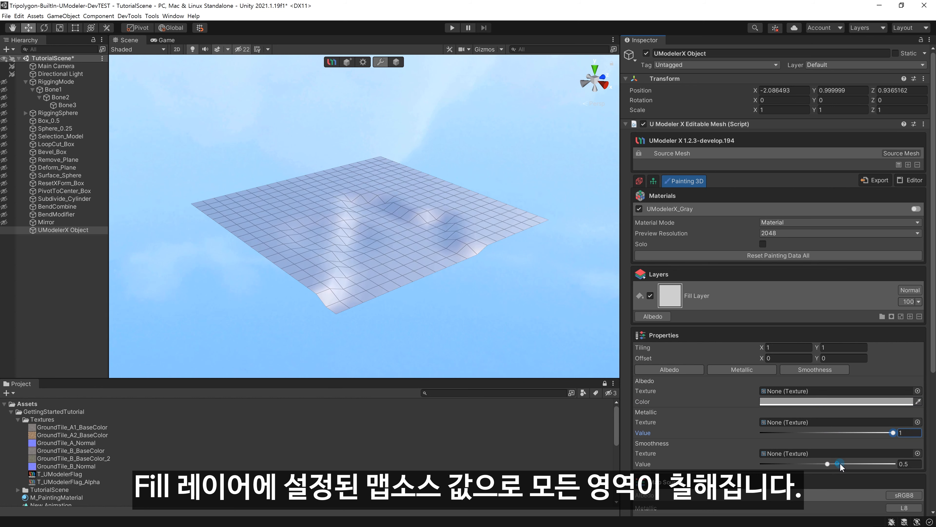
drag(840, 466, 865, 464)
alt+drag(504, 260, 460, 236)
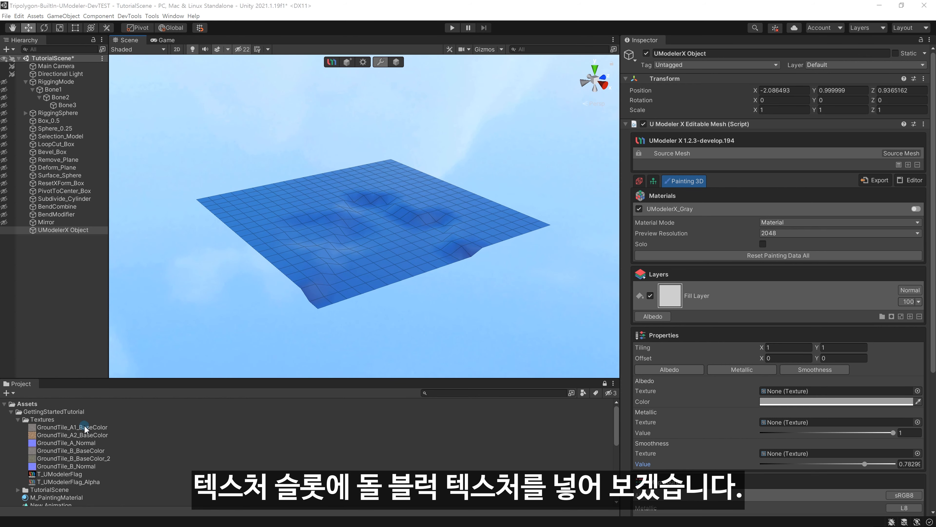
- Assign GroundTile_B_BaseColor as the Fill Layer's albedo texture, with color FFFFFF, Metallic 0 and Smoothness about 0.36
drag(62, 452, 800, 391)
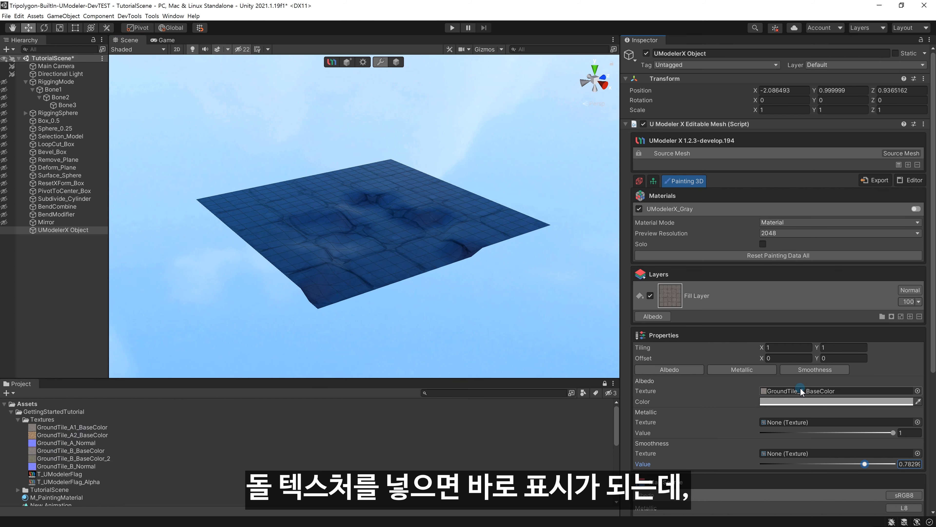
click(820, 399)
drag(860, 352, 850, 307)
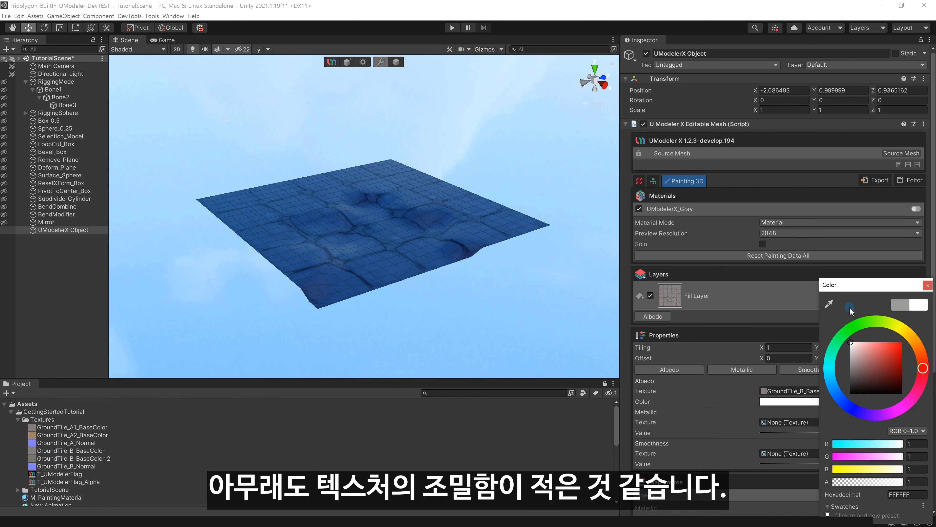
click(927, 285)
drag(832, 433, 681, 434)
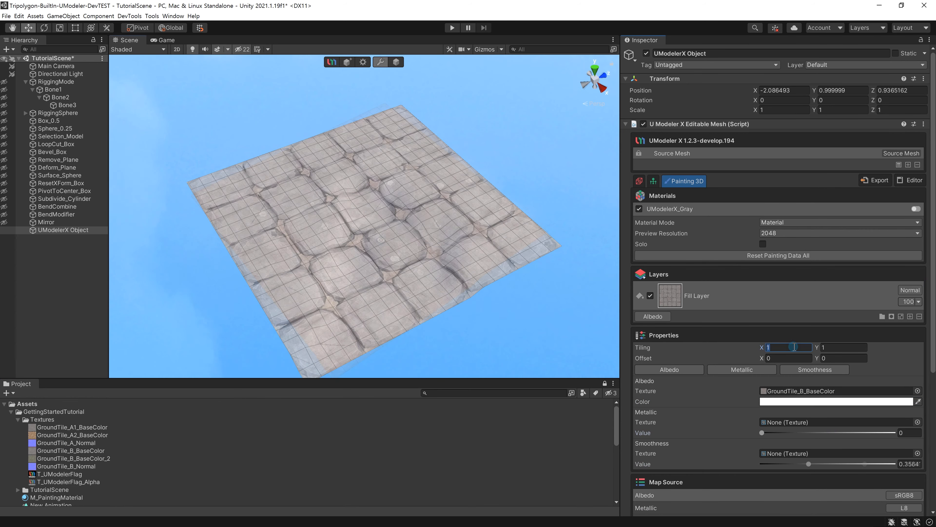
- Set the Fill Layer's texture tiling to 5 in both X and Y
click(789, 347)
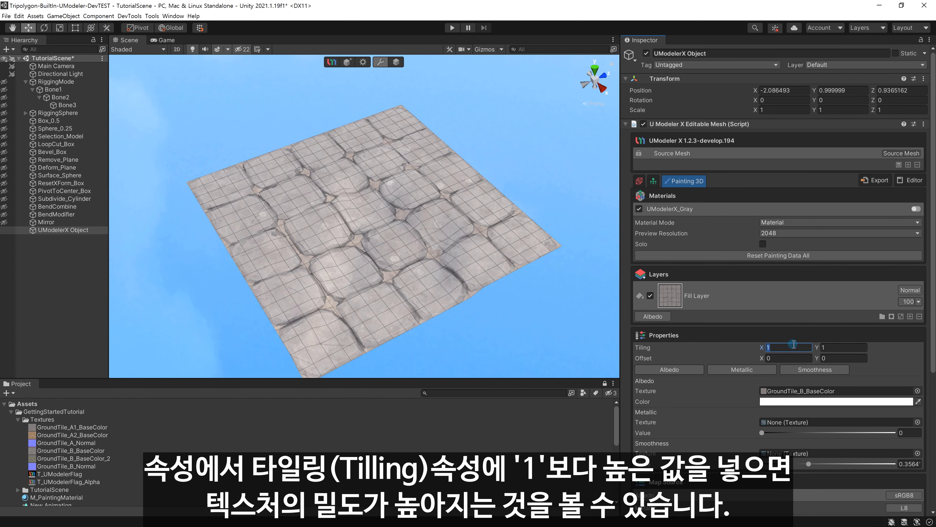
text(5)
click(836, 347)
text(5)
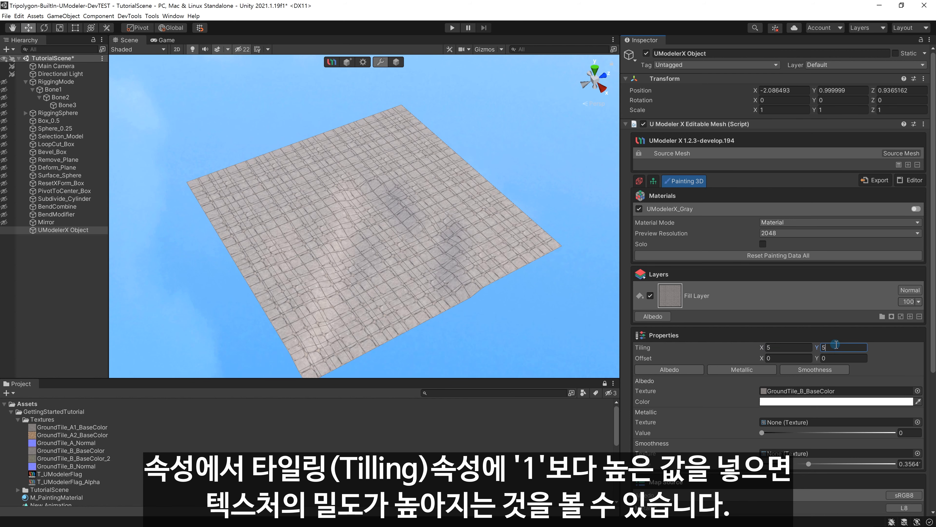
- Reduce the Fill Layer's texture tiling to 2 in both X and Y
key(shift+Tab)
text(2)
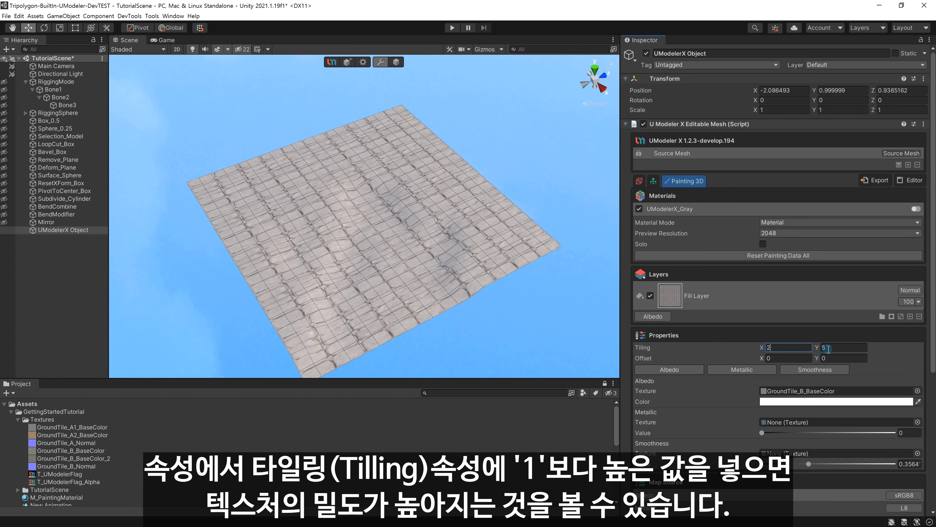
click(841, 350)
text(2)
click(804, 349)
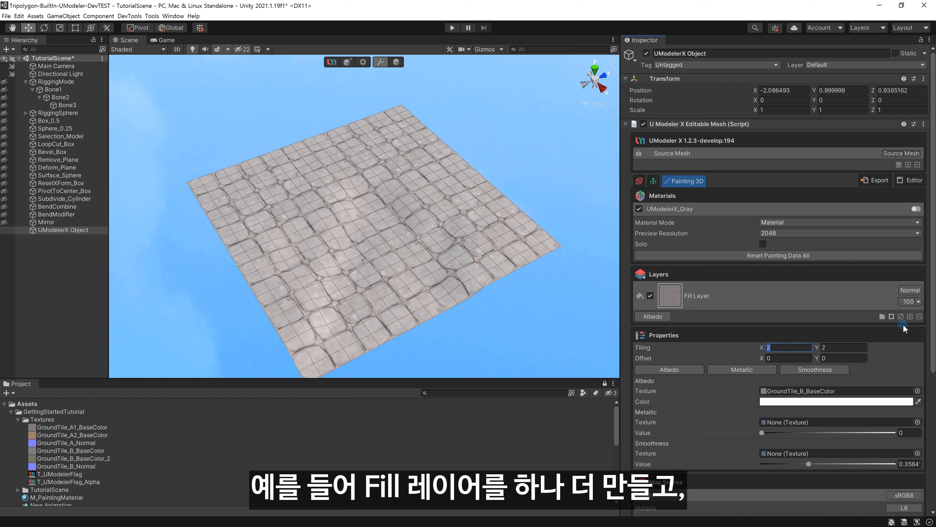
- Add a second Fill Layer and move it above the stone-textured Fill Layer
click(909, 317)
click(876, 326)
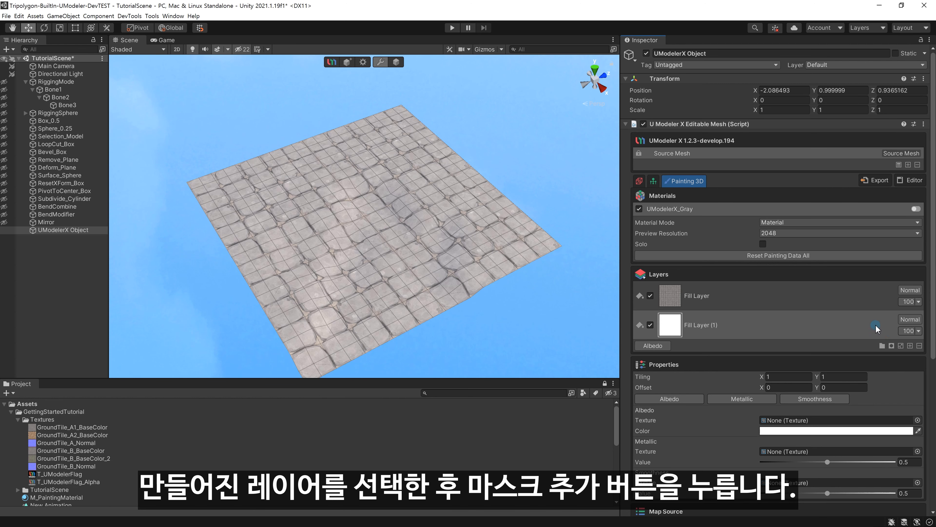
drag(802, 292, 773, 294)
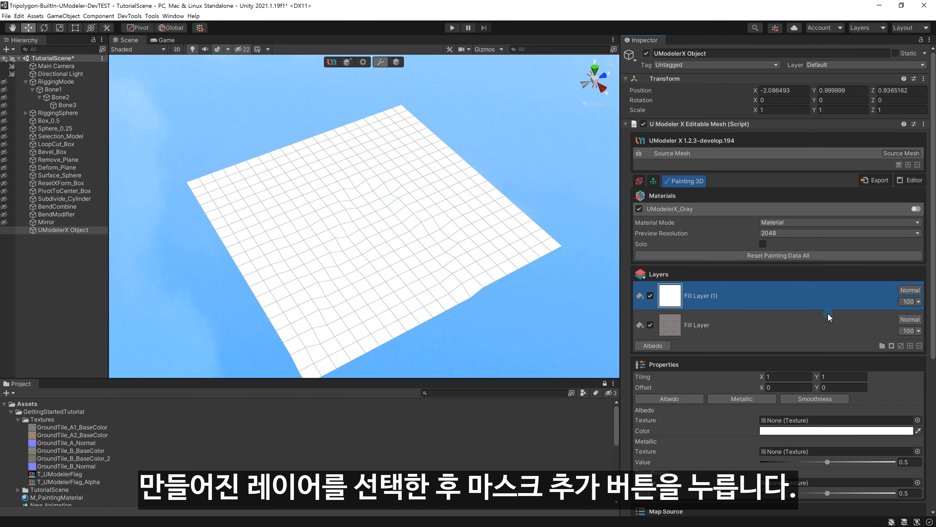
- Add a black mask to Fill Layer (1) to hide its contents
click(891, 345)
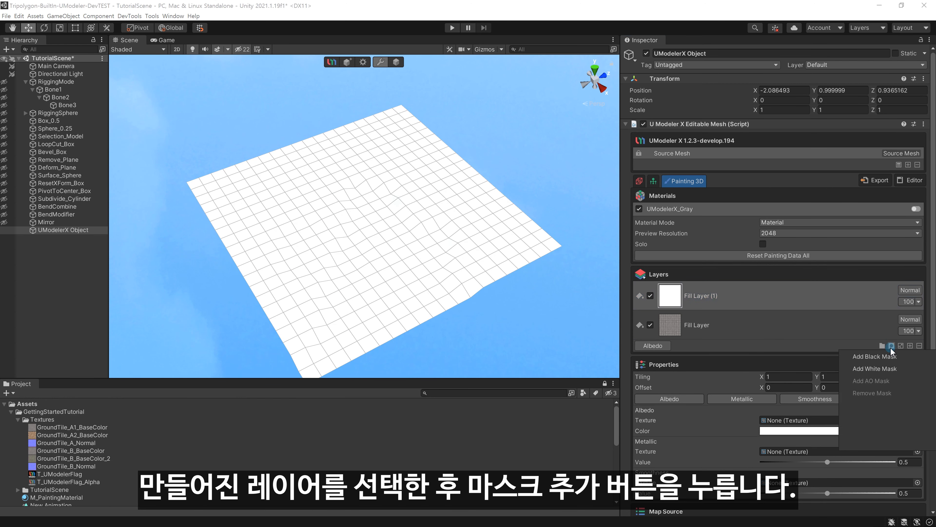
click(887, 369)
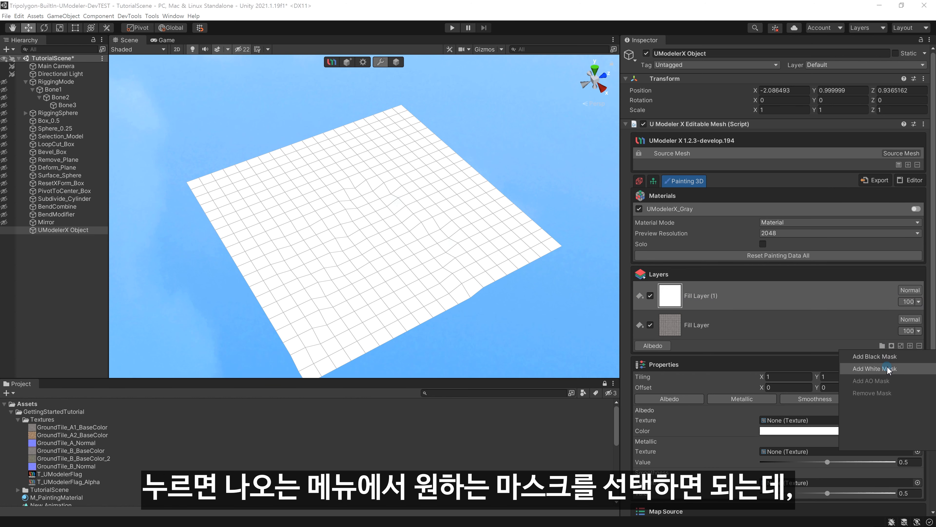
click(881, 357)
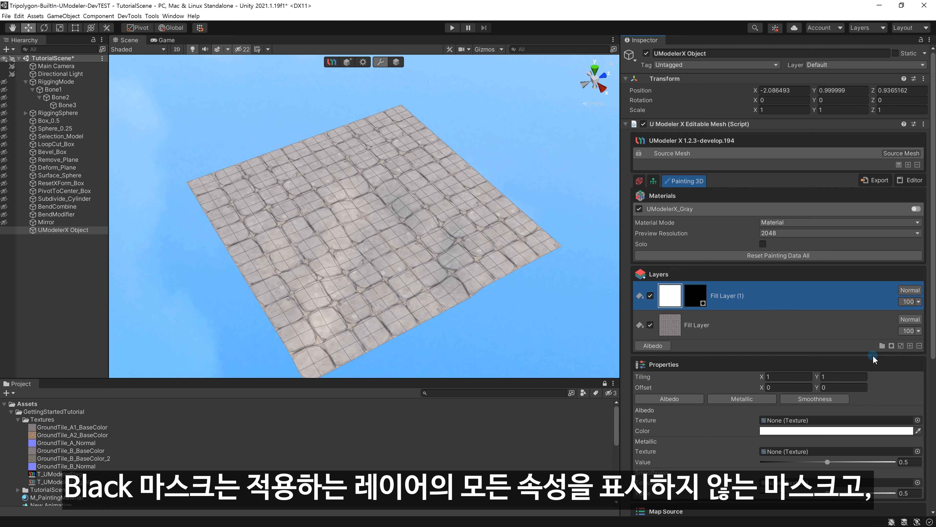
- Try a white mask on Fill Layer (1), then remove it
click(900, 346)
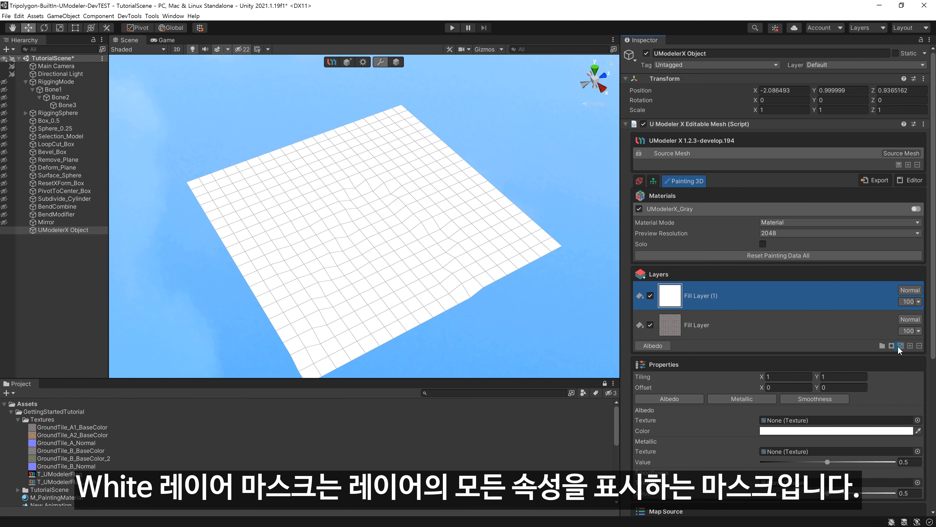
click(892, 346)
click(881, 364)
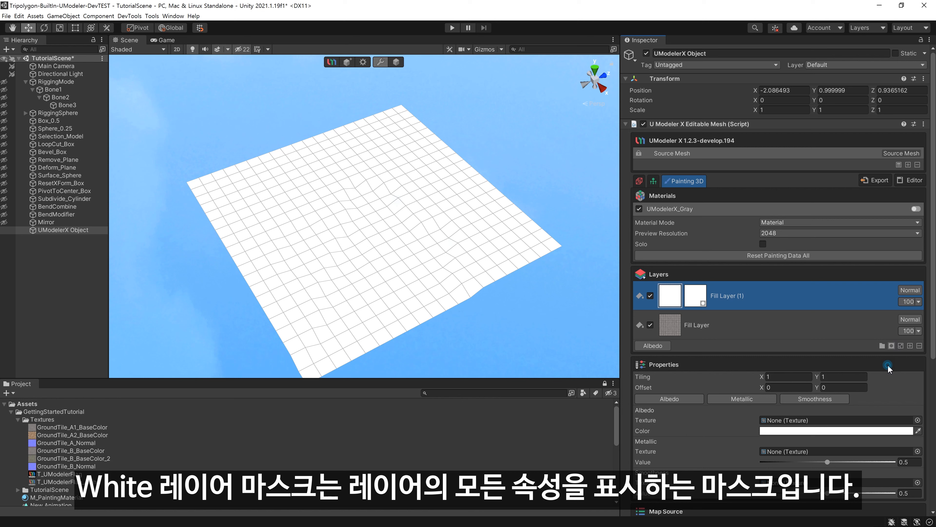
click(672, 299)
click(892, 347)
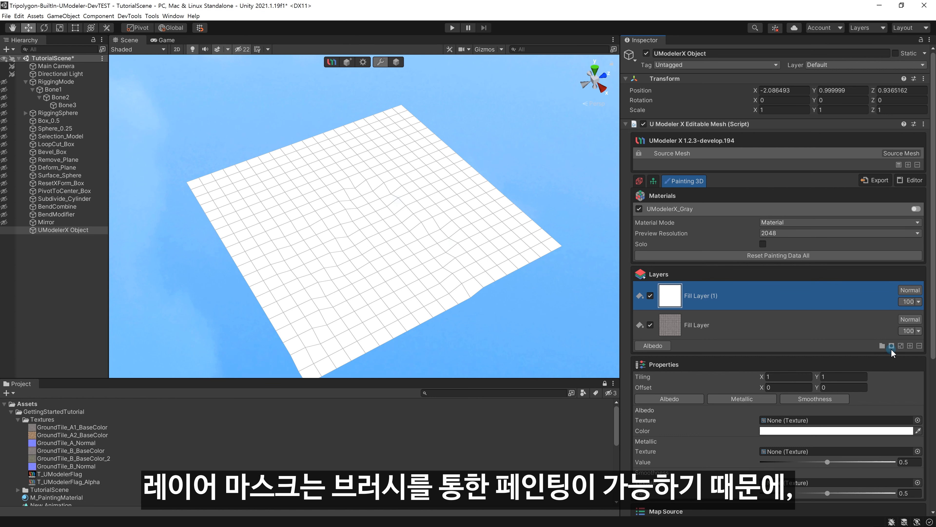
- Give Fill Layer (1) a black mask and paint a white S-shaped stroke in the mask across the plane
click(892, 346)
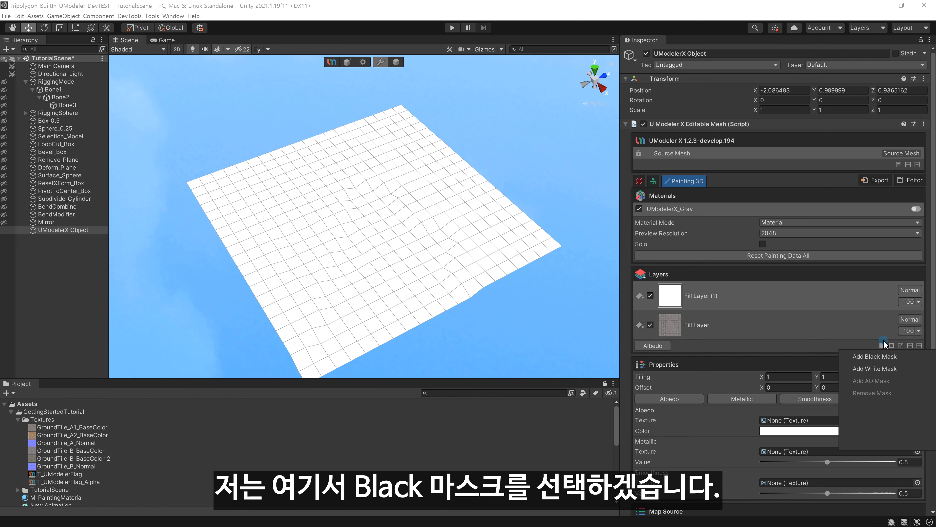
click(894, 355)
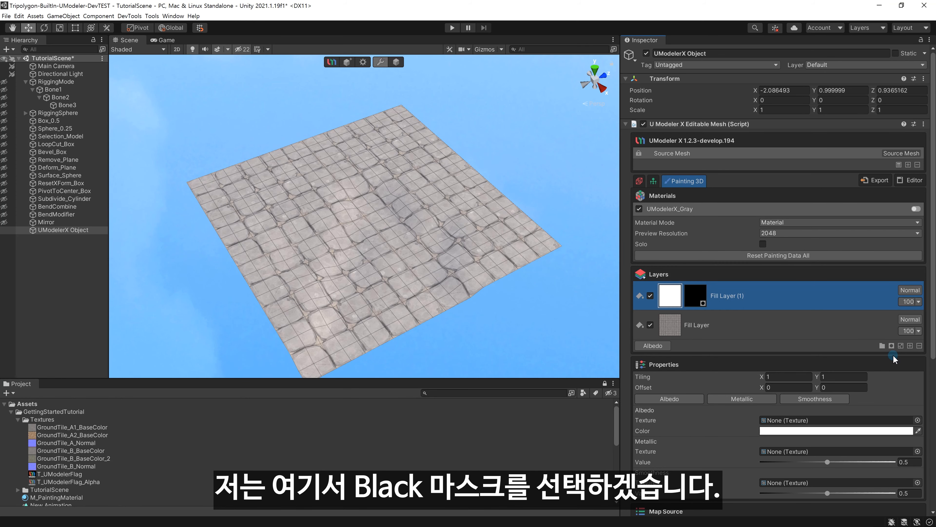
click(695, 295)
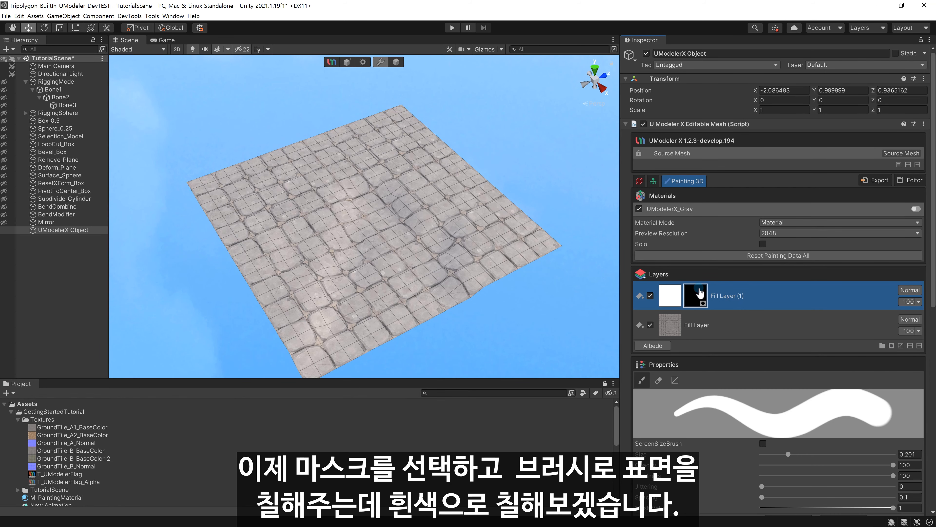
mouse_move(429, 193)
mouse_down()
mouse_move(404, 202)
mouse_move(448, 268)
mouse_move(356, 310)
mouse_up()
- Set the brush's Mask Value to 0 and paint through the middle of the white S to hide that part
scroll(754, 374, down, 5)
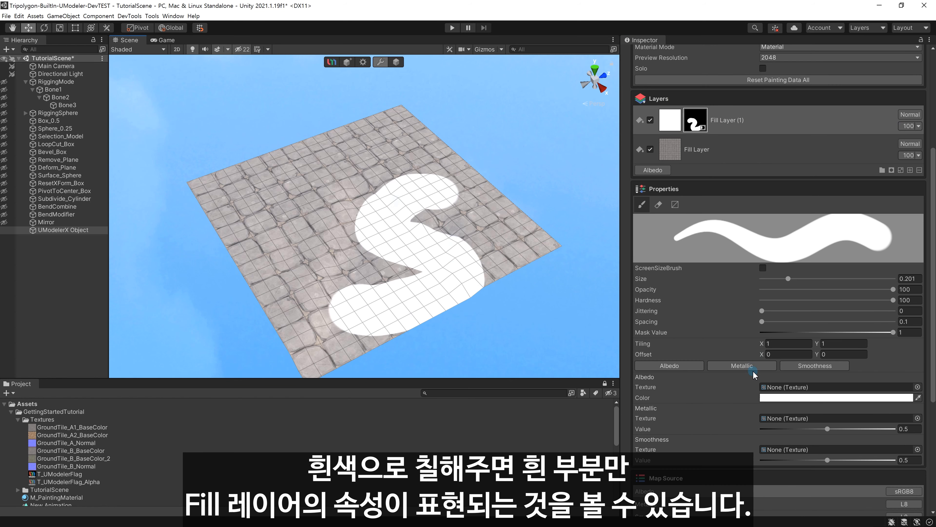
drag(854, 332, 742, 331)
mouse_move(496, 236)
mouse_down()
mouse_move(397, 264)
mouse_move(300, 213)
mouse_up()
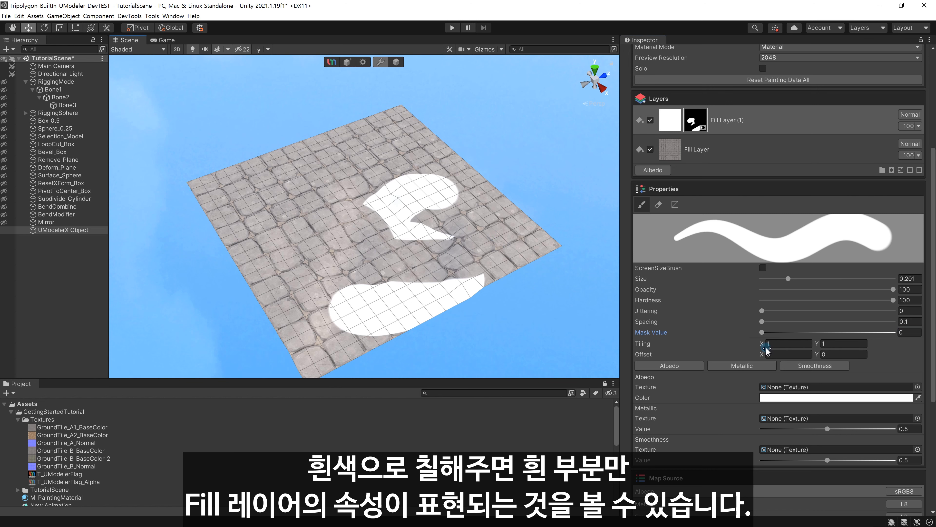
- Set the brush's Mask Value to 1 and paint broad strokes in Fill Layer (1)'s mask to reveal more of the layer
drag(762, 332, 893, 332)
drag(426, 205, 230, 229)
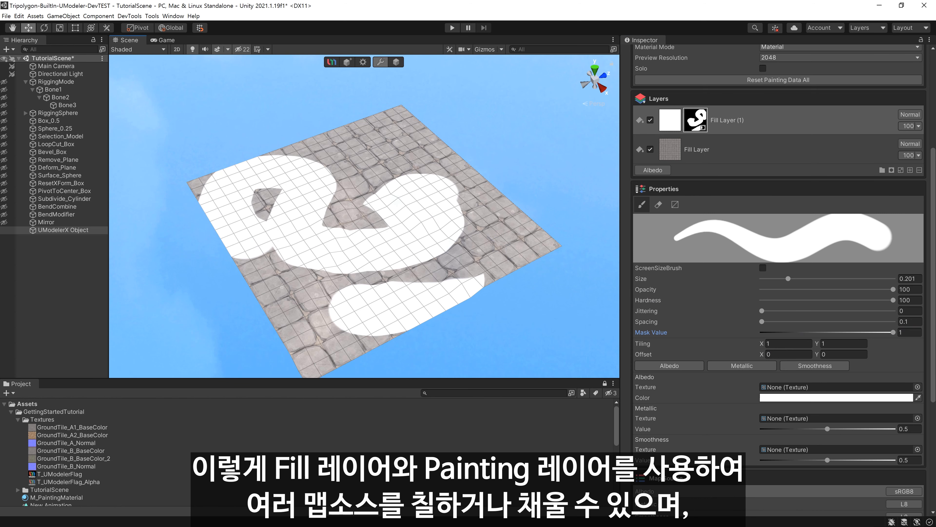
drag(550, 199, 426, 260)
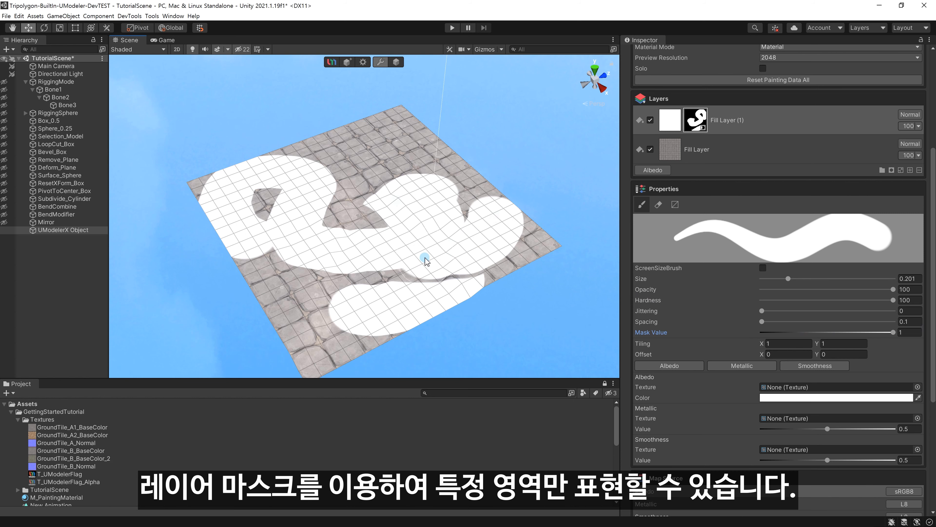
- Assign the GroundTile_B_BaseColor_2 texture to Fill Layer (1)'s albedo
click(675, 117)
drag(53, 458, 799, 253)
alt+drag(391, 236, 412, 239)
- Set Fill Layer (1)'s tiling to 2 in both X and Y
click(789, 201)
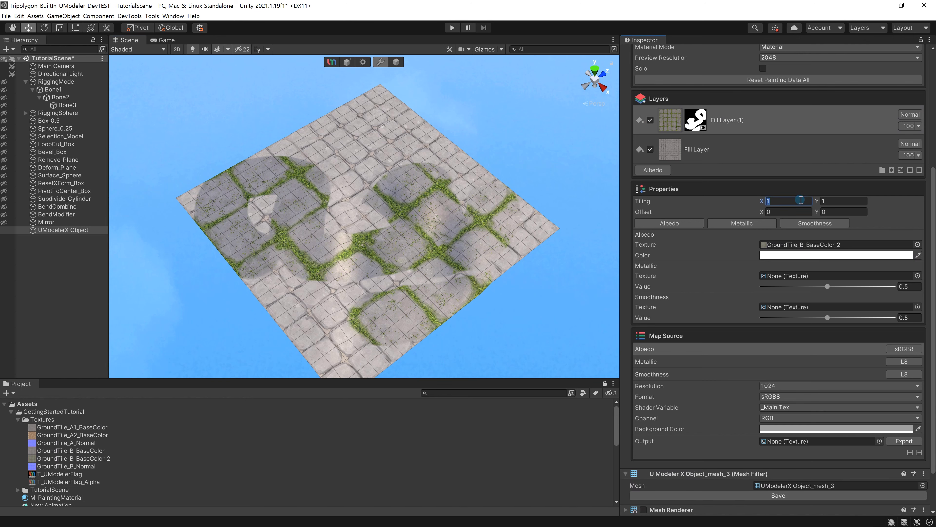
text(2)
click(842, 201)
text(2)
alt+drag(464, 210, 468, 229)
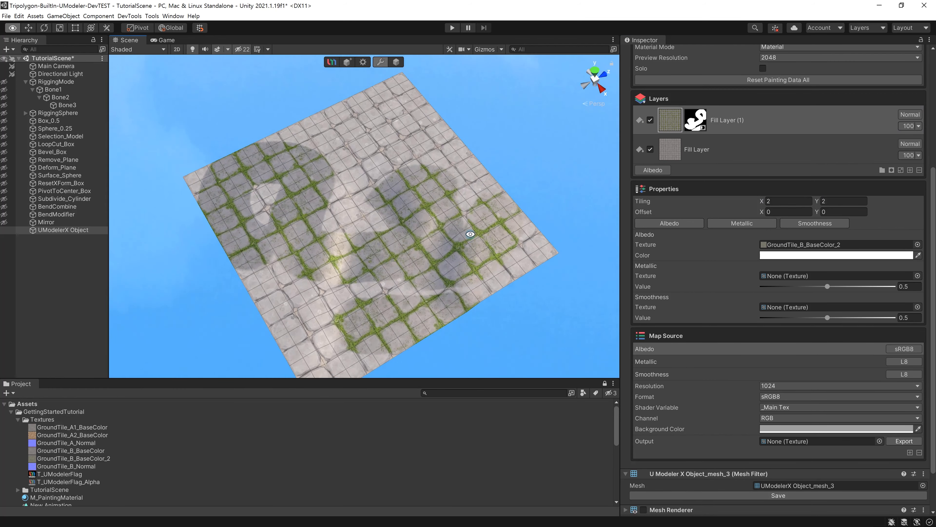
- Lower Fill Layer (1)'s Metallic value to about 0.149 and Smoothness to about 0.248, and select its mask for painting
drag(827, 287, 782, 287)
drag(824, 313, 794, 318)
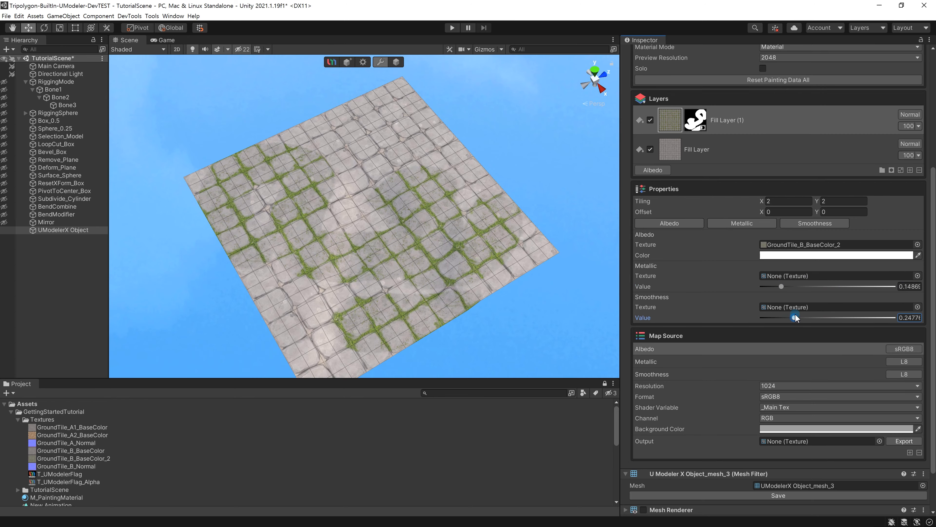
mouse_move(403, 240)
alt+mouse_down()
mouse_move(441, 168)
mouse_move(442, 199)
alt+mouse_up()
click(696, 120)
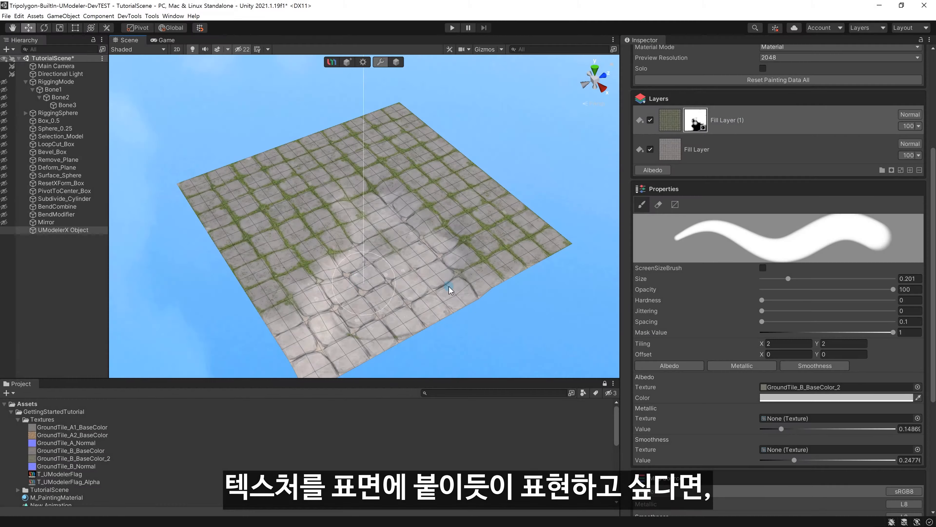
- Add a Sticker Layer and move it to the top of the layer stack
click(910, 170)
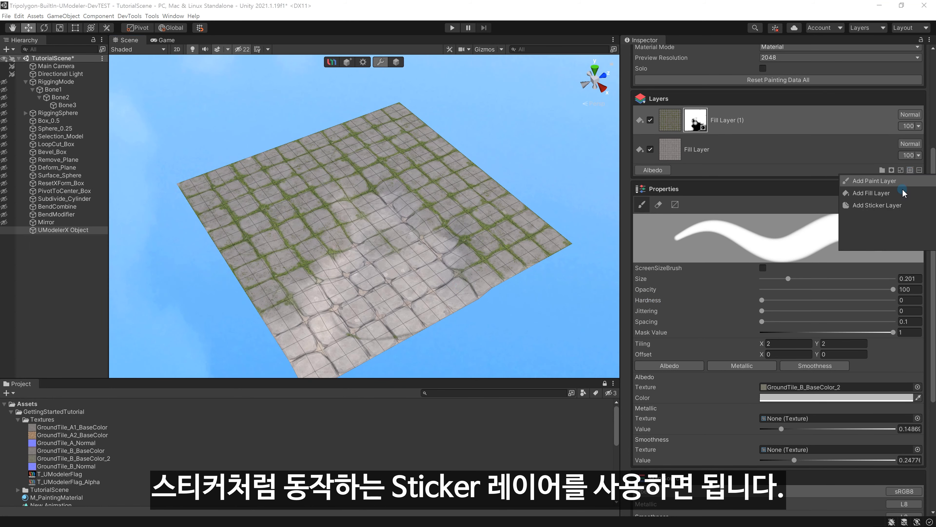
click(895, 206)
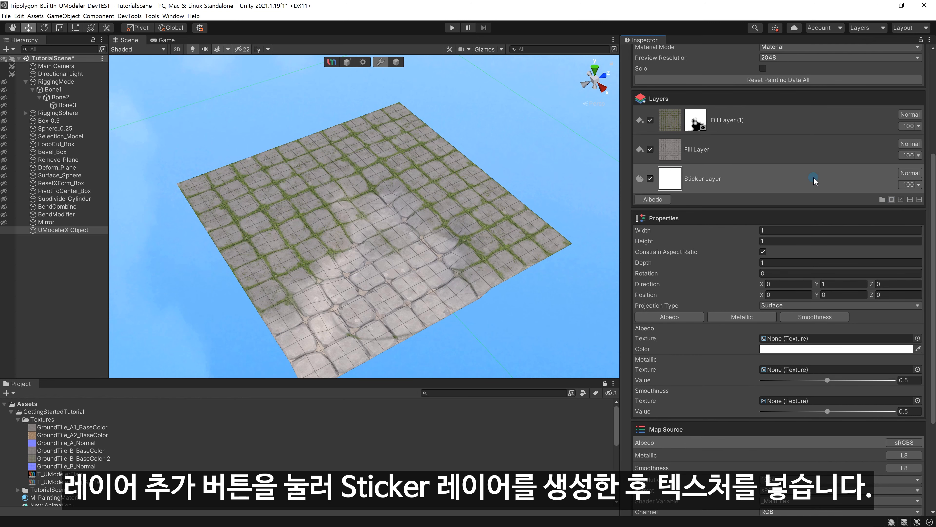
drag(796, 111, 797, 112)
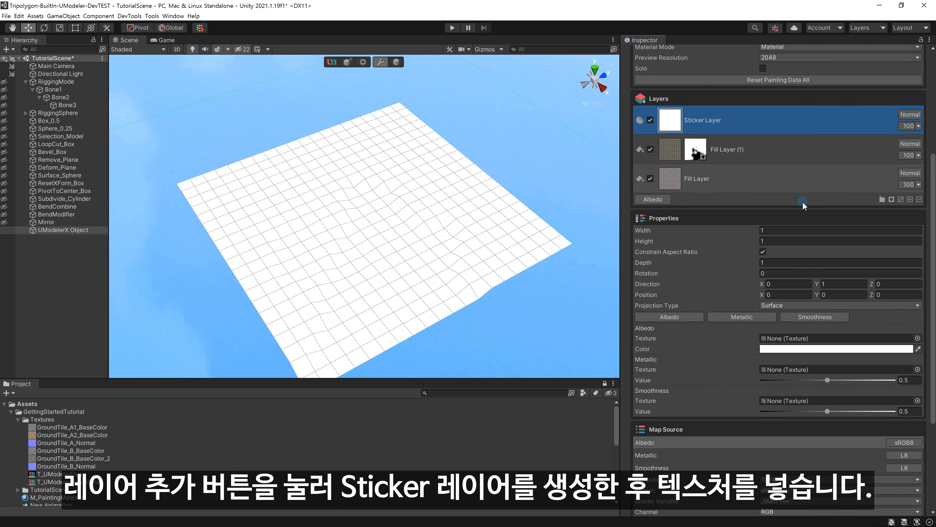
- Assign the T_UModelerFlag texture to the Sticker Layer's albedo and try it at several spots, leaving it near the plane's edge on the mossy tiles
drag(62, 476, 802, 341)
click(413, 248)
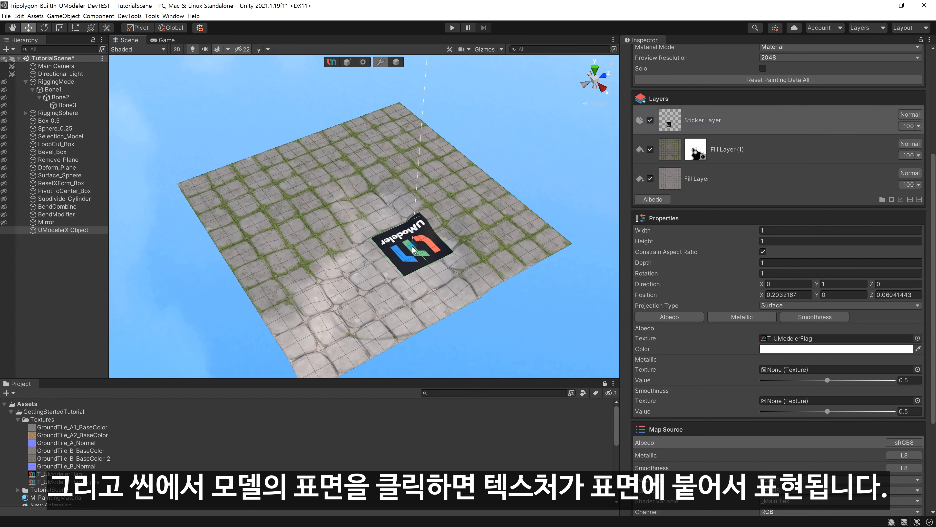
click(483, 257)
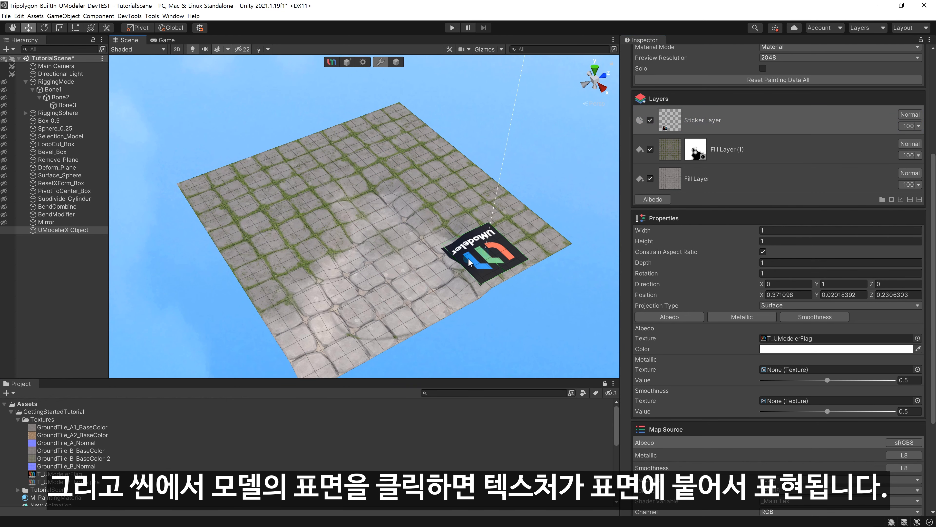
click(271, 253)
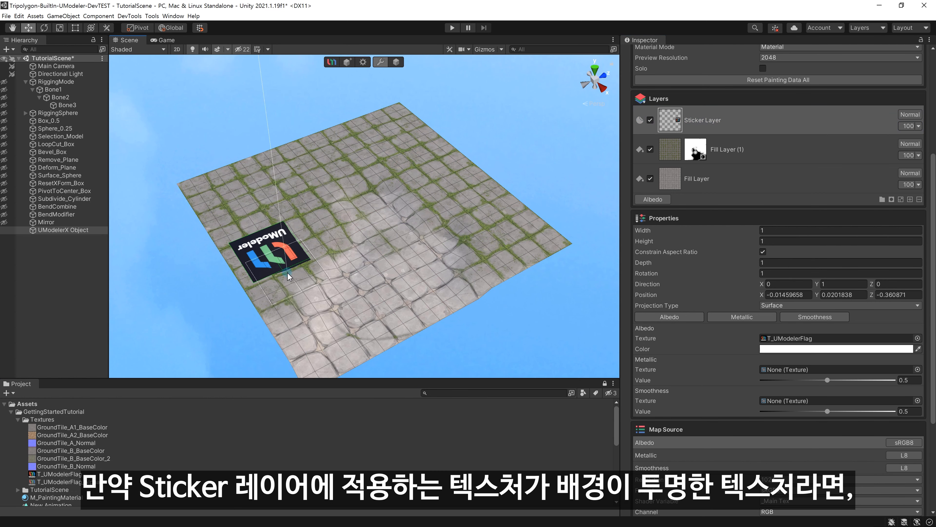
- Replace the Sticker Layer's albedo texture with T_UModelerFlag_Alpha and inspect the area around the logo up close
alt+drag(288, 275, 575, 259)
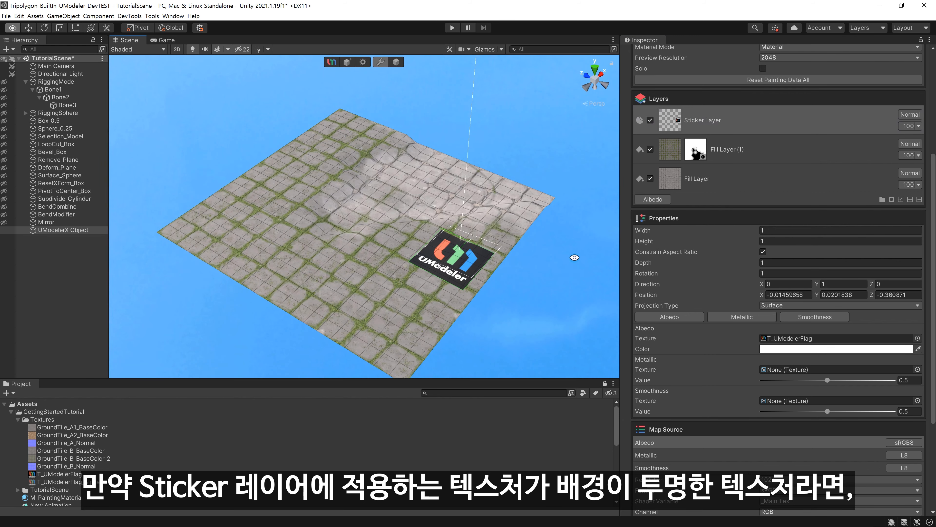
drag(64, 484, 804, 338)
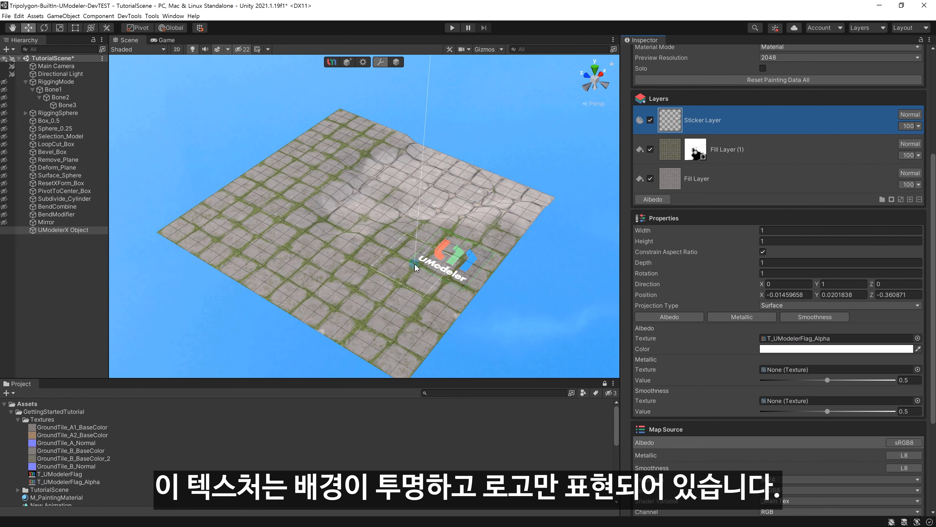
alt+right_drag(432, 269, 520, 288)
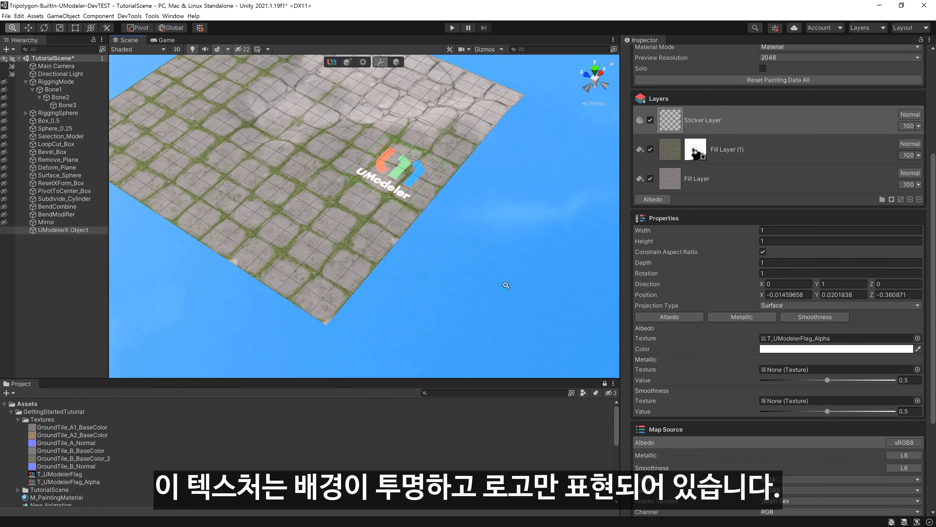
alt+drag(439, 255, 432, 314)
alt+right_drag(413, 255, 523, 284)
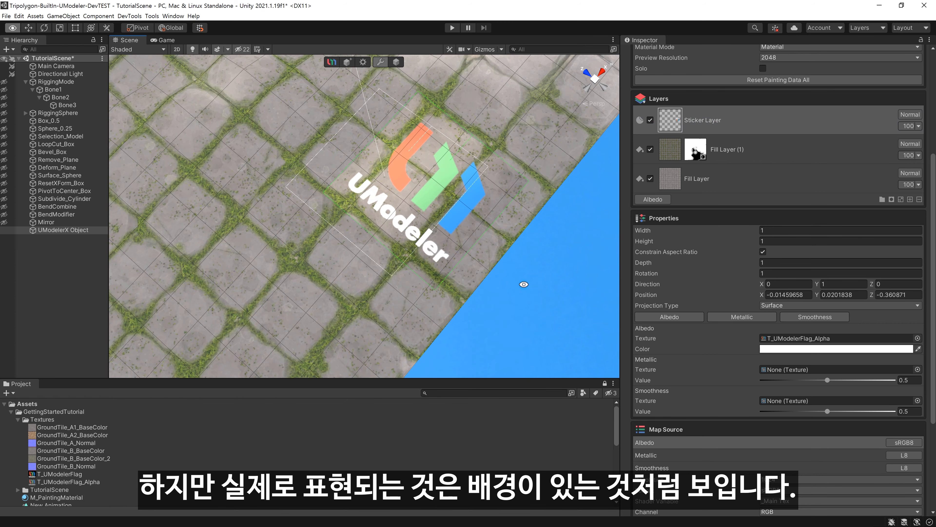
alt+drag(498, 179, 504, 223)
alt+drag(502, 202, 507, 233)
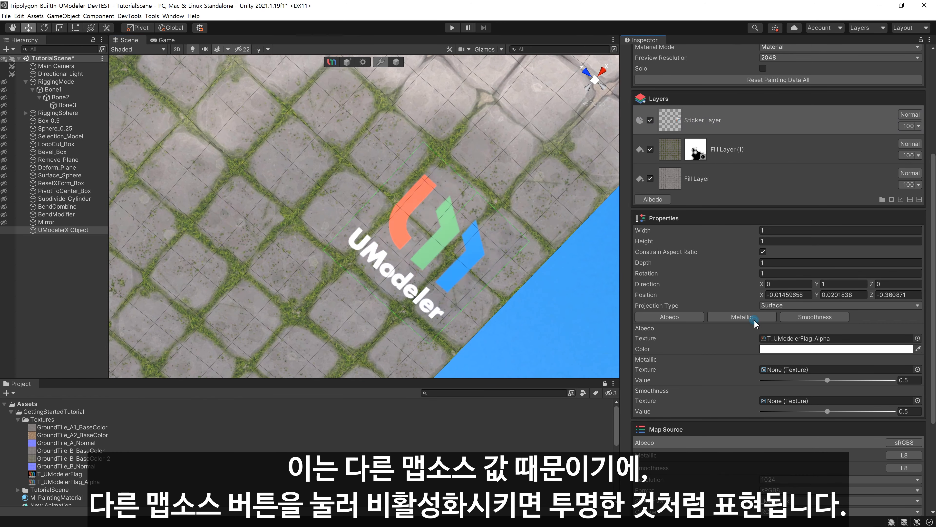
- Disable the Metallic and Smoothness map sources on the Sticker Layer, keeping only Albedo active
alt+drag(461, 283, 602, 260)
alt+drag(459, 266, 458, 211)
alt+right_drag(458, 212, 464, 201)
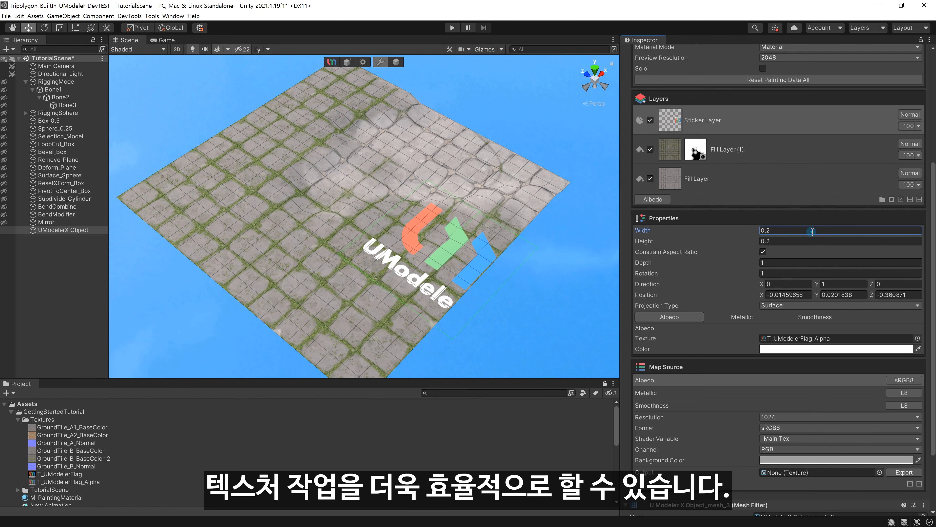
- Set the sticker's width and height to 0.3, rotation to 38.26, and position to X -0.06, Z -0.03
alt+drag(358, 192, 583, 299)
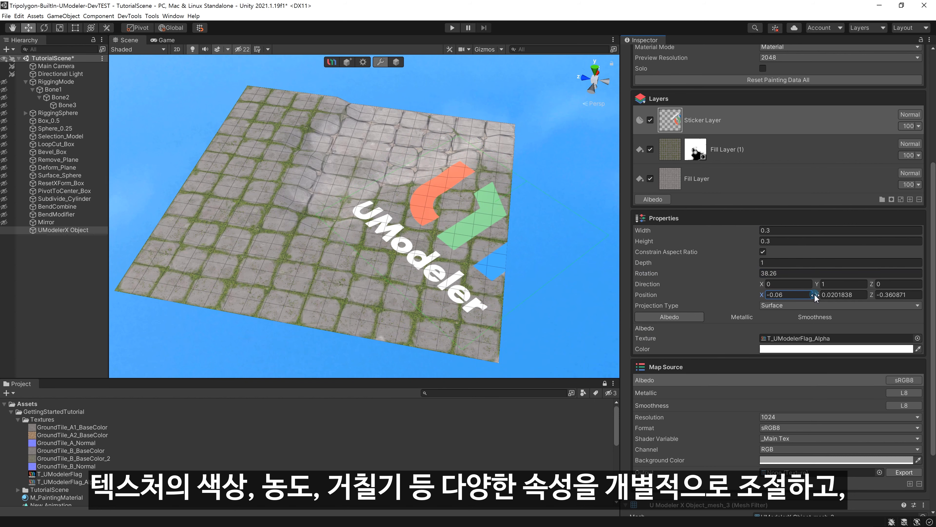
alt+drag(516, 270, 538, 254)
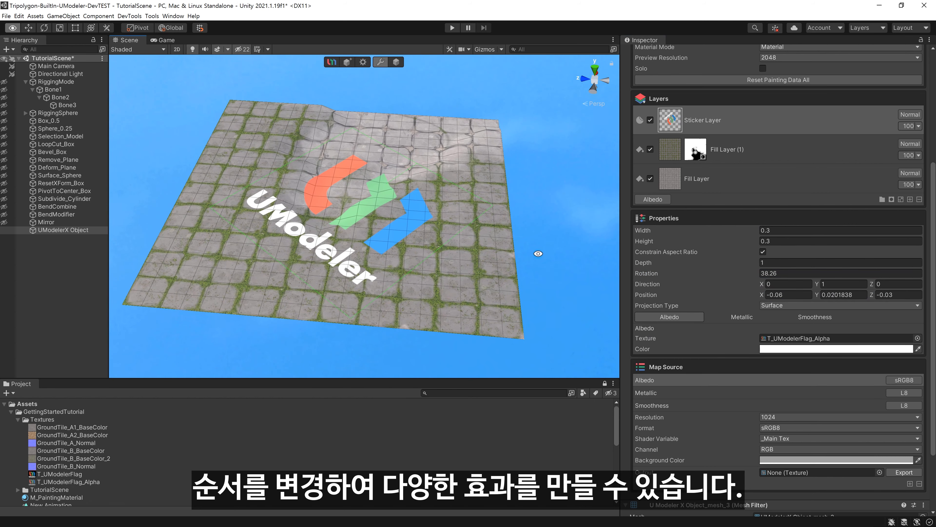